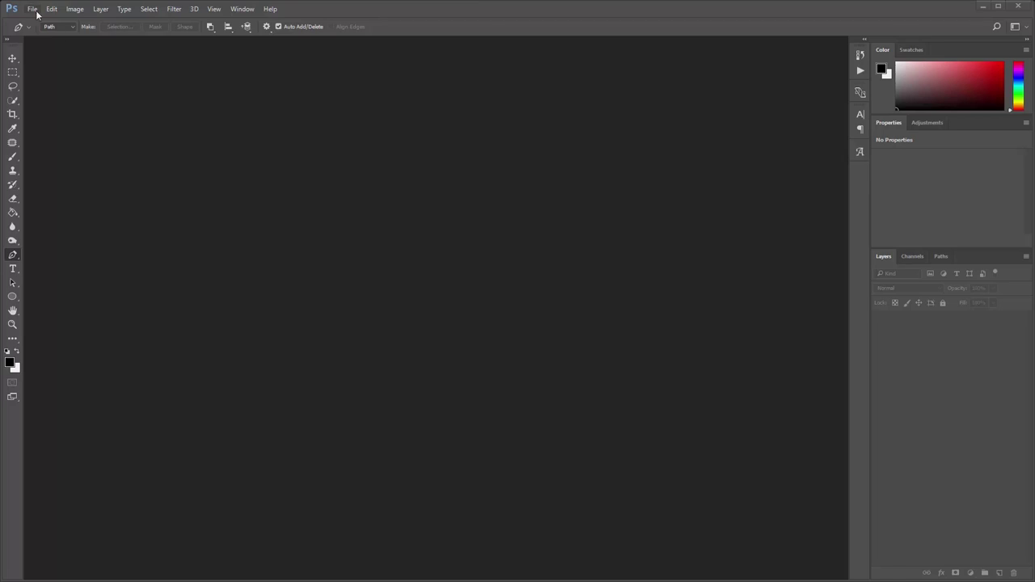
Open the stock photo survival_situation_stock_xiv_by_phelandavion-dai1ugb.jpg as a new document
{"action": "left_click", "coordinate": [14, 9]}
{"action": "left_click", "coordinate": [40, 31]}
{"action": "left_click_drag", "start_coordinate": [478, 151], "coordinate": [479, 307]}
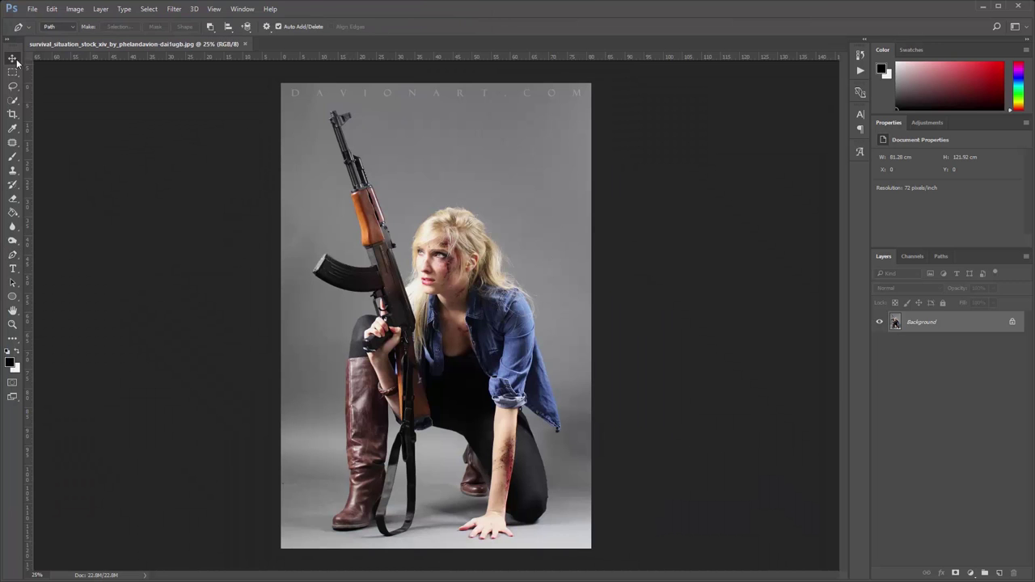
{"action": "left_click", "coordinate": [13, 100]}
Quick-select the rifle barrel, handguard, magazine and lower receiver
{"action": "scroll", "coordinate": [443, 209], "scroll_direction": "up", "scroll_amount": 4}
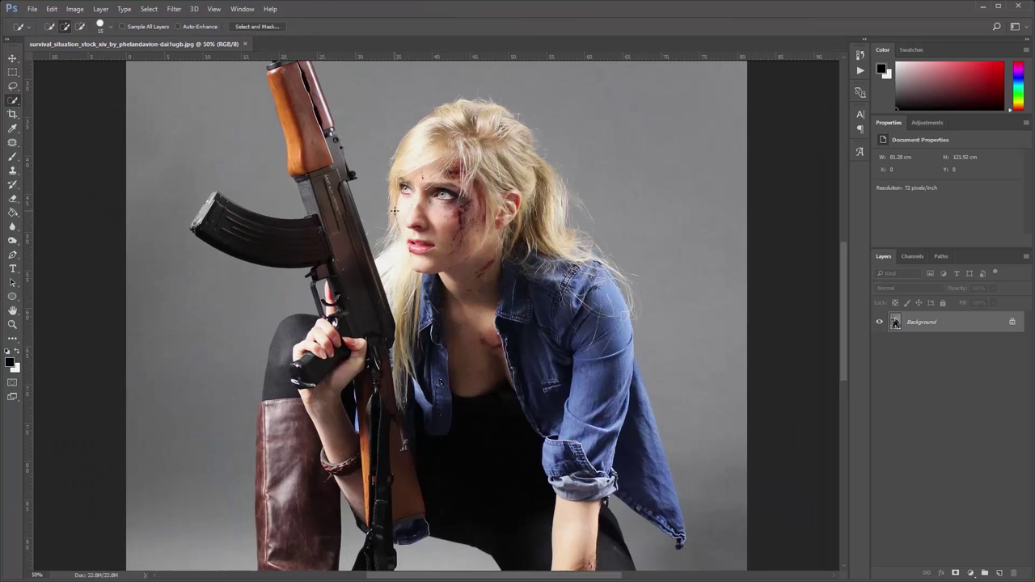
{"action": "scroll", "coordinate": [355, 218], "scroll_direction": "up", "scroll_amount": 2}
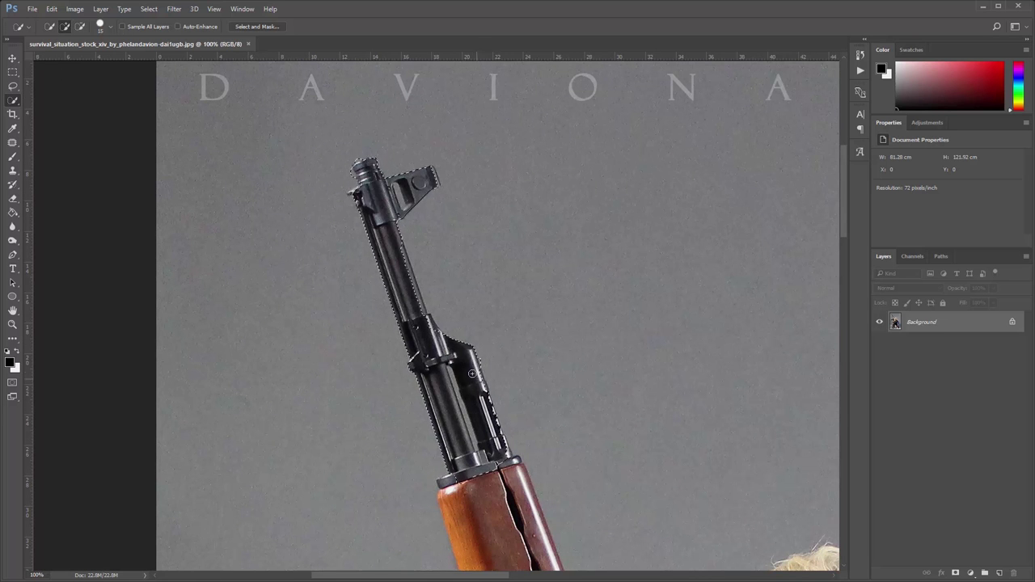
{"action": "mouse_move", "coordinate": [469, 348]}
{"action": "left_mouse_down"}
{"action": "mouse_move", "coordinate": [475, 372]}
{"action": "mouse_move", "coordinate": [474, 299]}
{"action": "mouse_move", "coordinate": [498, 346]}
{"action": "left_mouse_up"}
{"action": "scroll", "coordinate": [475, 371], "scroll_direction": "down", "scroll_amount": 5}
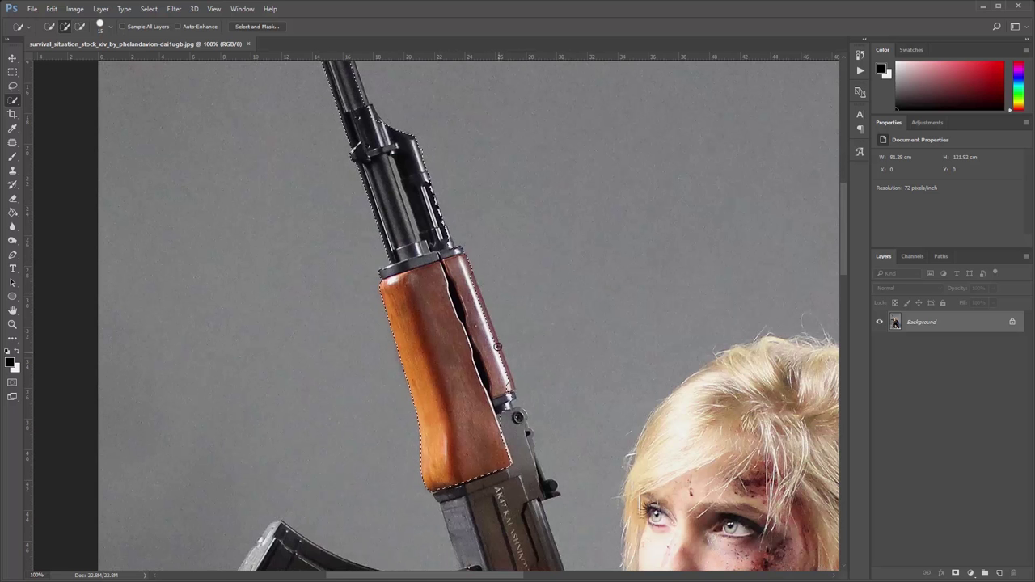
{"action": "scroll", "coordinate": [496, 349], "scroll_direction": "down", "scroll_amount": 3}
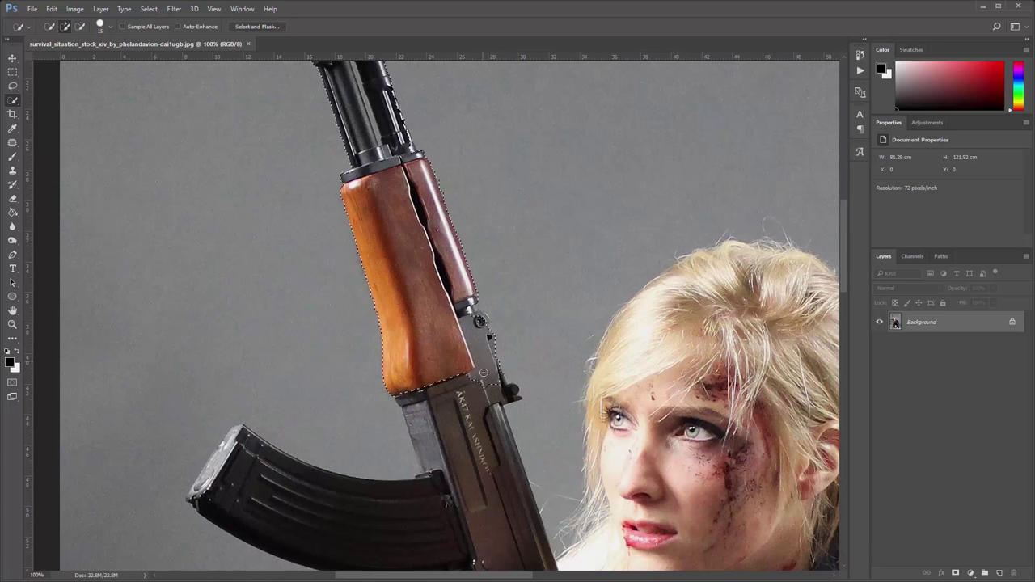
{"action": "scroll", "coordinate": [471, 314], "scroll_direction": "down", "scroll_amount": 3}
{"action": "left_click_drag", "start_coordinate": [234, 417], "coordinate": [266, 349]}
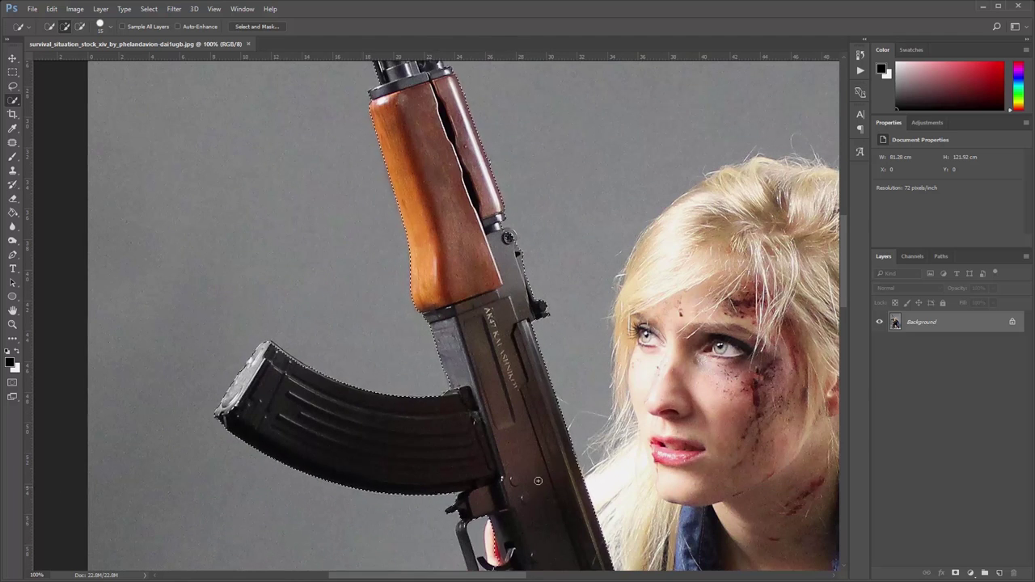
{"action": "scroll", "coordinate": [265, 349], "scroll_direction": "down", "scroll_amount": 3}
{"action": "scroll", "coordinate": [429, 380], "scroll_direction": "down", "scroll_amount": 3}
Add the leg, forearm and the whole boot to the toe to the selection
{"action": "left_click_drag", "start_coordinate": [428, 380], "coordinate": [507, 480]}
{"action": "scroll", "coordinate": [508, 480], "scroll_direction": "down", "scroll_amount": 5}
{"action": "left_click_drag", "start_coordinate": [534, 413], "coordinate": [526, 211]}
{"action": "scroll", "coordinate": [527, 211], "scroll_direction": "down", "scroll_amount": 7}
{"action": "scroll", "coordinate": [526, 210], "scroll_direction": "down", "scroll_amount": 3}
{"action": "mouse_move", "coordinate": [486, 243]}
{"action": "left_mouse_down"}
{"action": "mouse_move", "coordinate": [418, 424]}
{"action": "mouse_move", "coordinate": [715, 386]}
{"action": "left_mouse_up"}
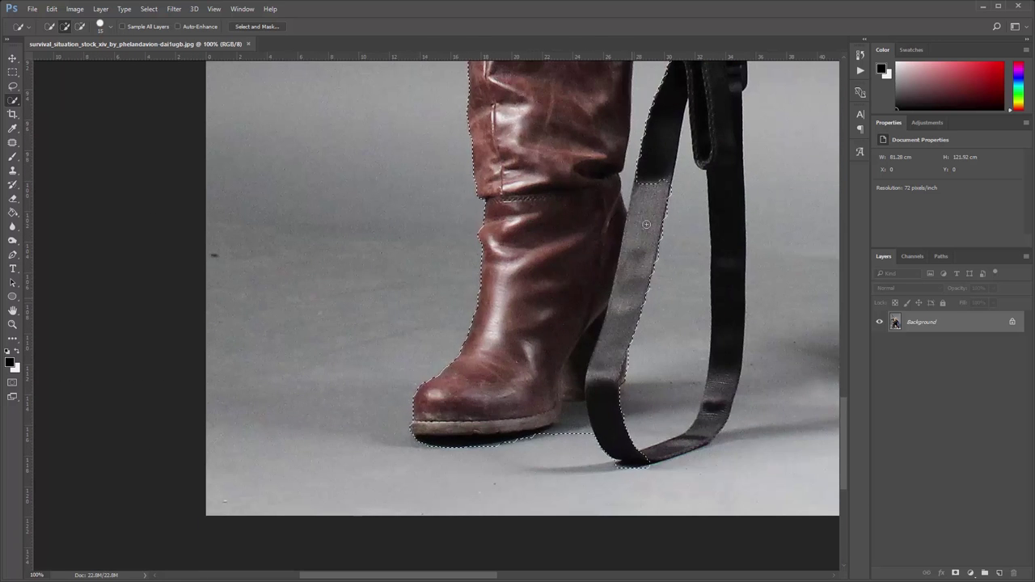
Add the face and hair, subtract the background patch between rifle and hair, and review the figure
{"action": "key", "text": "ctrl+minus"}
{"action": "key", "text": "ctrl+minus"}
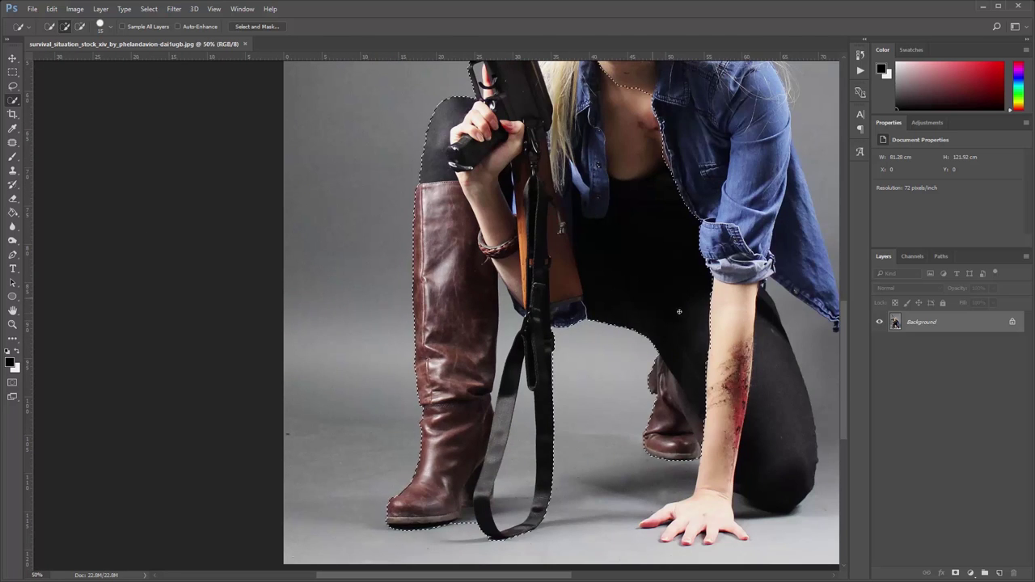
{"action": "left_click_drag", "start_coordinate": [486, 283], "coordinate": [370, 455]}
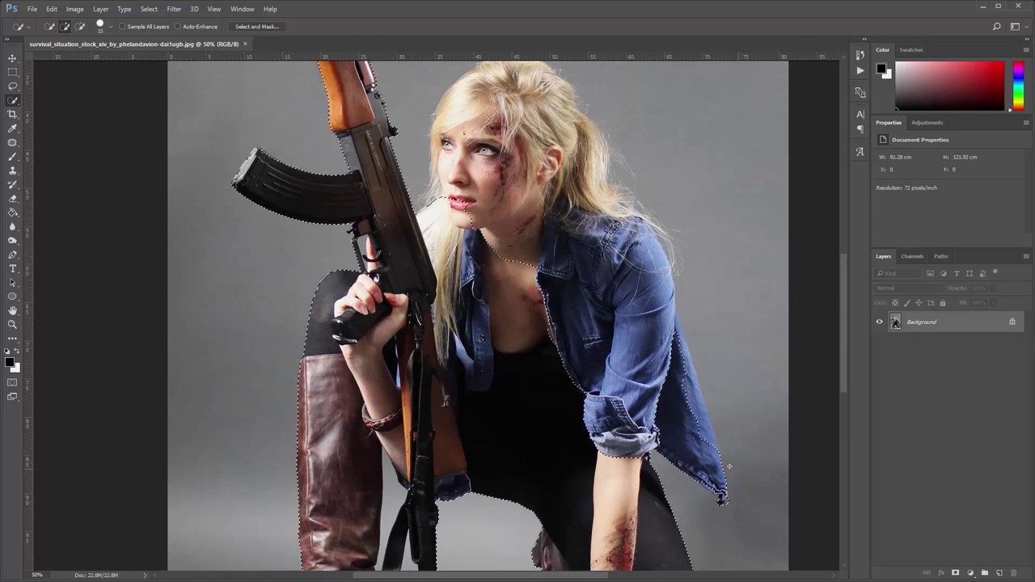
{"action": "left_click_drag", "start_coordinate": [636, 312], "coordinate": [558, 162]}
{"action": "left_click_drag", "start_coordinate": [486, 283], "coordinate": [534, 384]}
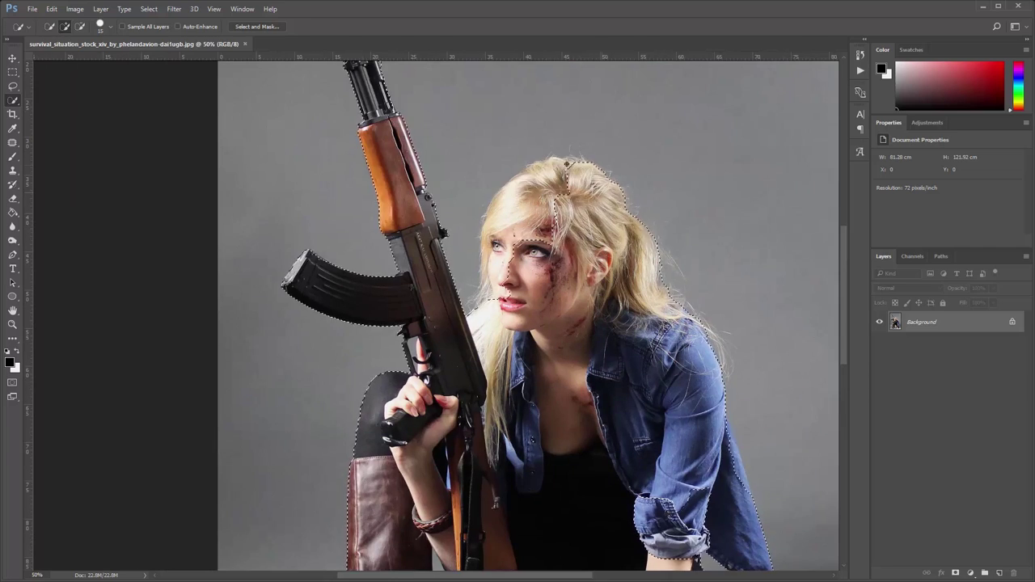
{"action": "left_click", "coordinate": [470, 222], "text": "alt"}
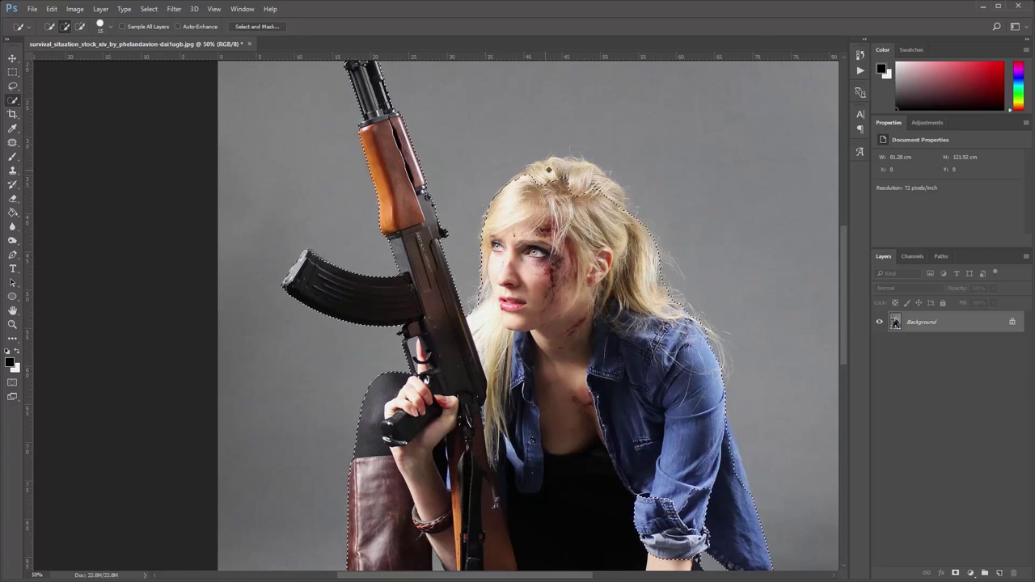
{"action": "key", "text": "ctrl+plus"}
{"action": "key", "text": "ctrl+plus"}
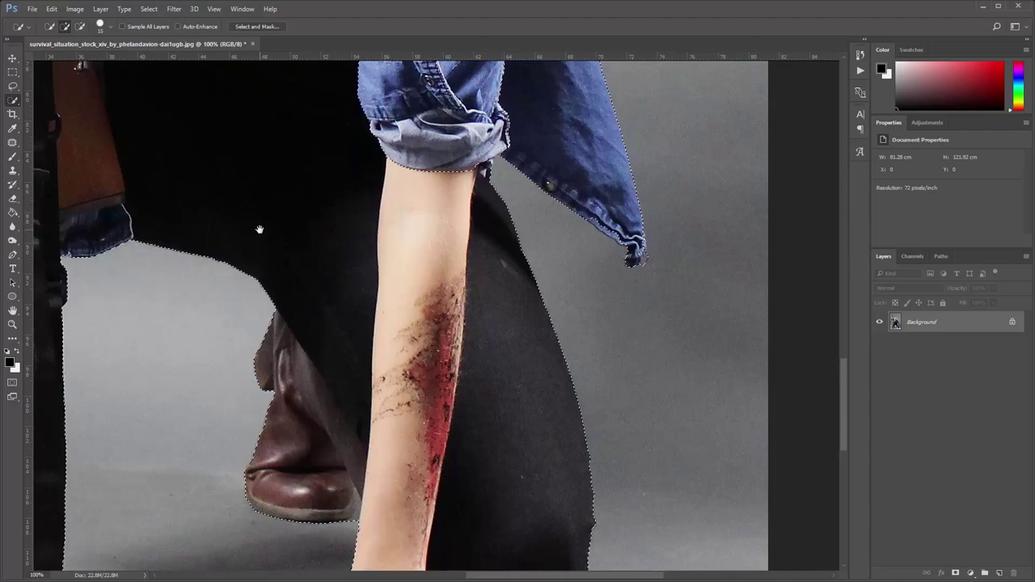
{"action": "key", "text": "ctrl+plus"}
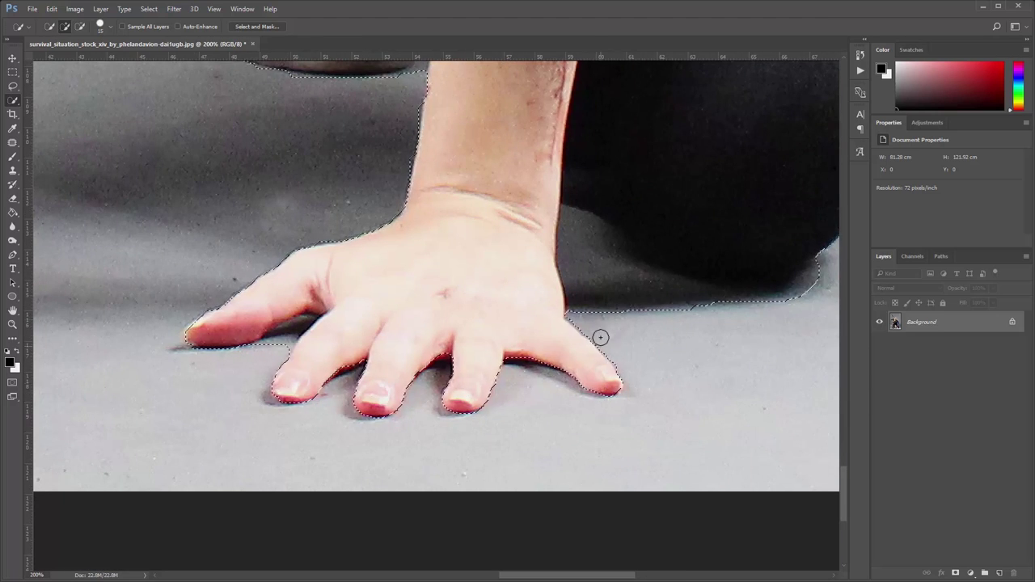
{"action": "left_click_drag", "start_coordinate": [465, 230], "coordinate": [396, 285]}
{"action": "key", "text": "ctrl+minus"}
{"action": "key", "text": "ctrl+minus"}
{"action": "key", "text": "ctrl+minus"}
{"action": "key", "text": "ctrl+minus"}
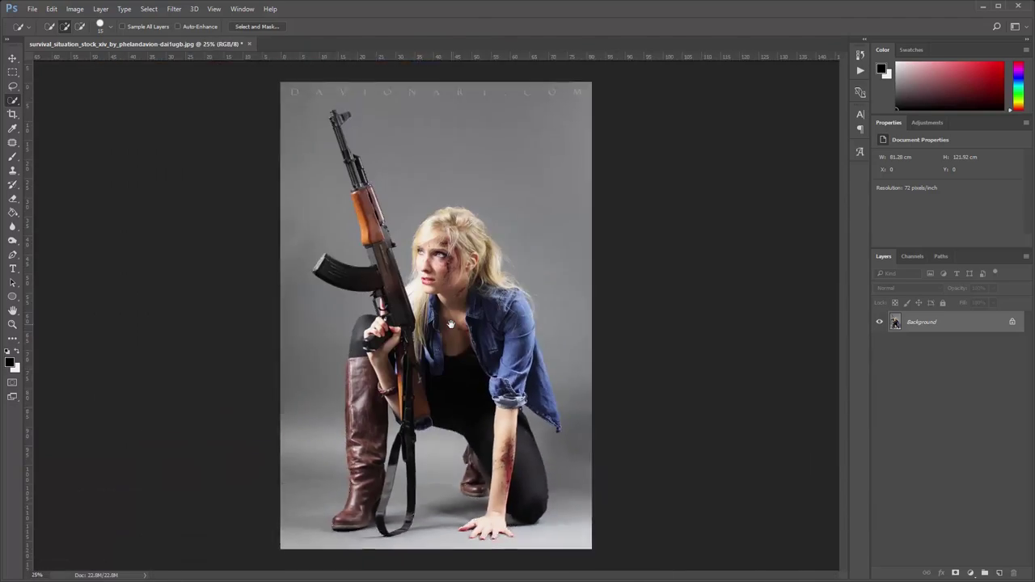
{"action": "key", "text": "ctrl+0"}
Hide the grey background behind the figure with a layer mask
{"action": "left_click", "coordinate": [955, 573]}
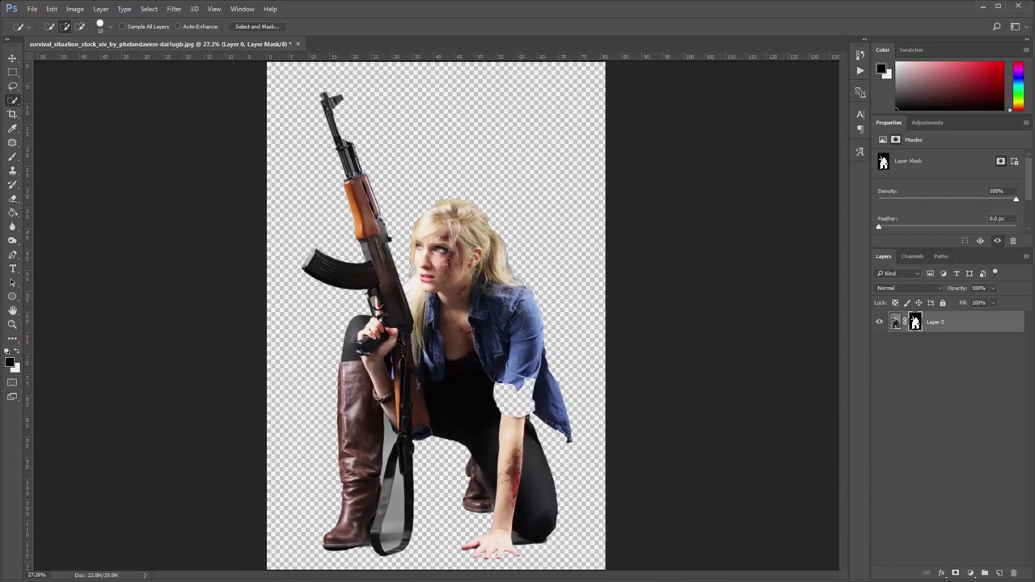
{"action": "key", "text": "v"}
{"action": "scroll", "coordinate": [435, 389], "scroll_direction": "up", "scroll_amount": 5}
{"action": "scroll", "coordinate": [453, 339], "scroll_direction": "down", "scroll_amount": 5}
{"action": "scroll", "coordinate": [478, 289], "scroll_direction": "down", "scroll_amount": 2}
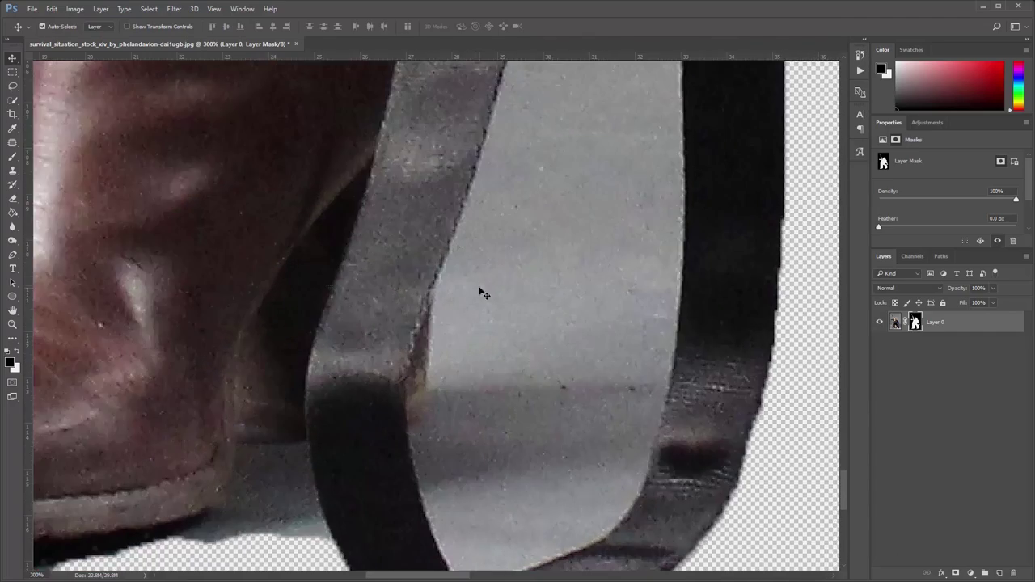
Trace a pen path around the gap inside the rifle strap loop
{"action": "key", "text": "p"}
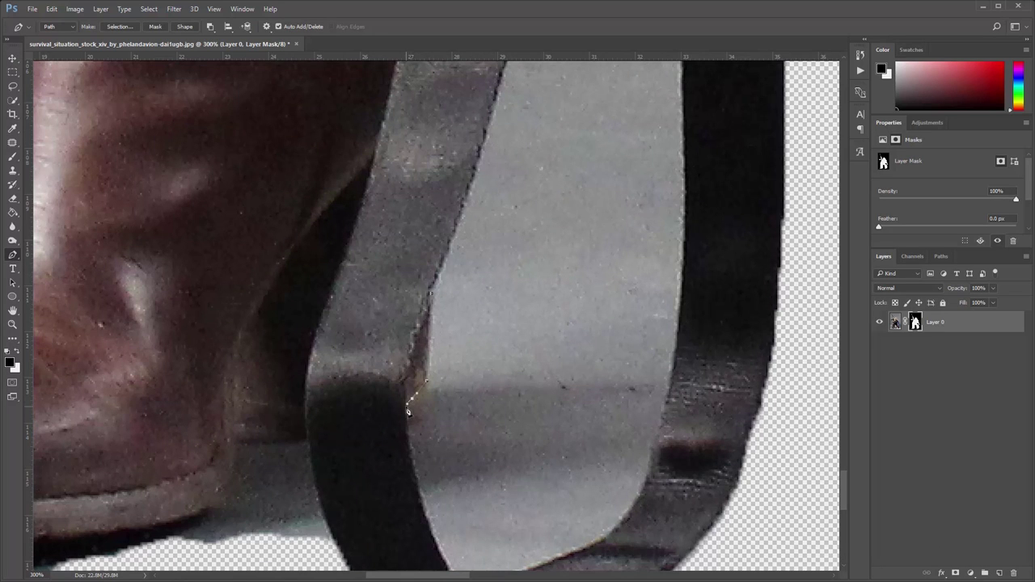
{"action": "left_click_drag", "start_coordinate": [419, 495], "coordinate": [401, 393]}
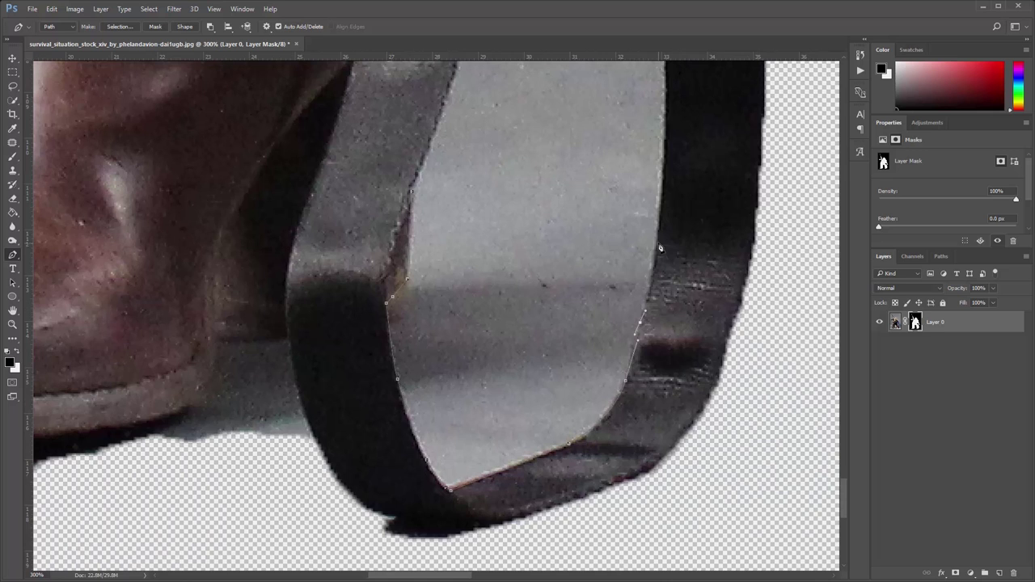
{"action": "left_click_drag", "start_coordinate": [661, 248], "coordinate": [654, 424]}
{"action": "left_click_drag", "start_coordinate": [649, 193], "coordinate": [668, 217]}
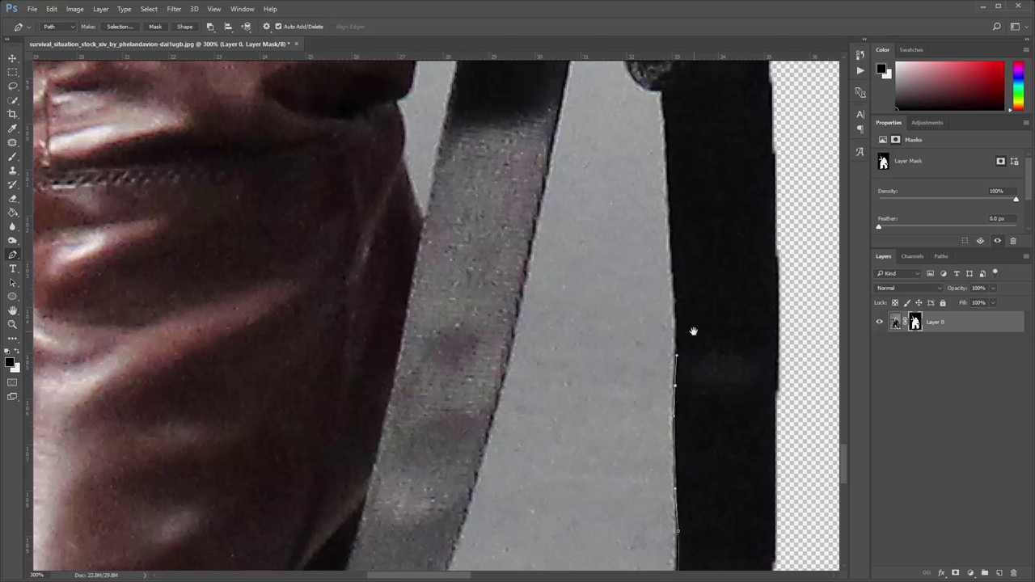
{"action": "left_click_drag", "start_coordinate": [661, 101], "coordinate": [654, 352]}
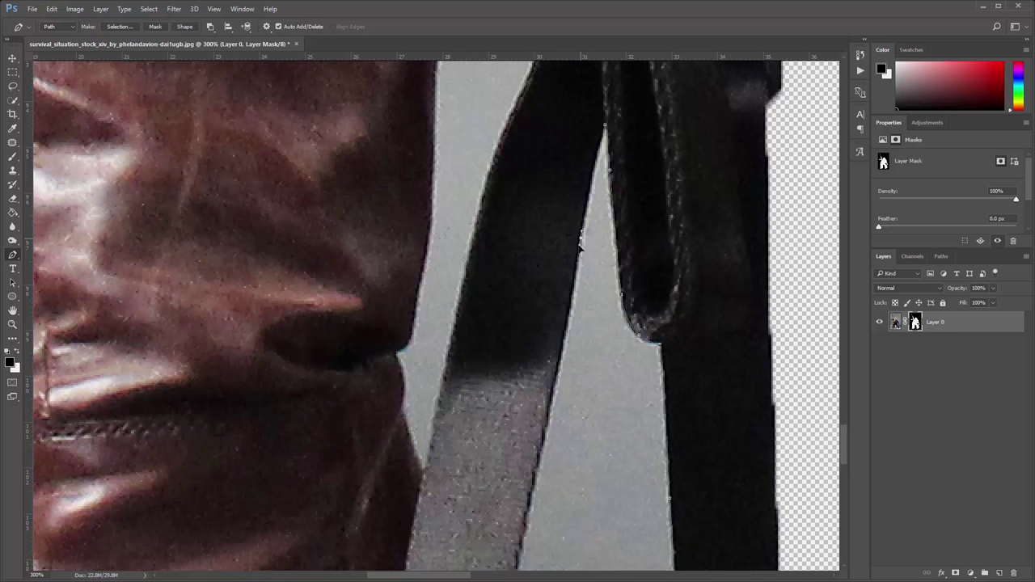
{"action": "scroll", "coordinate": [579, 274], "scroll_direction": "down", "scroll_amount": 2}
{"action": "scroll", "coordinate": [585, 341], "scroll_direction": "down", "scroll_amount": 3}
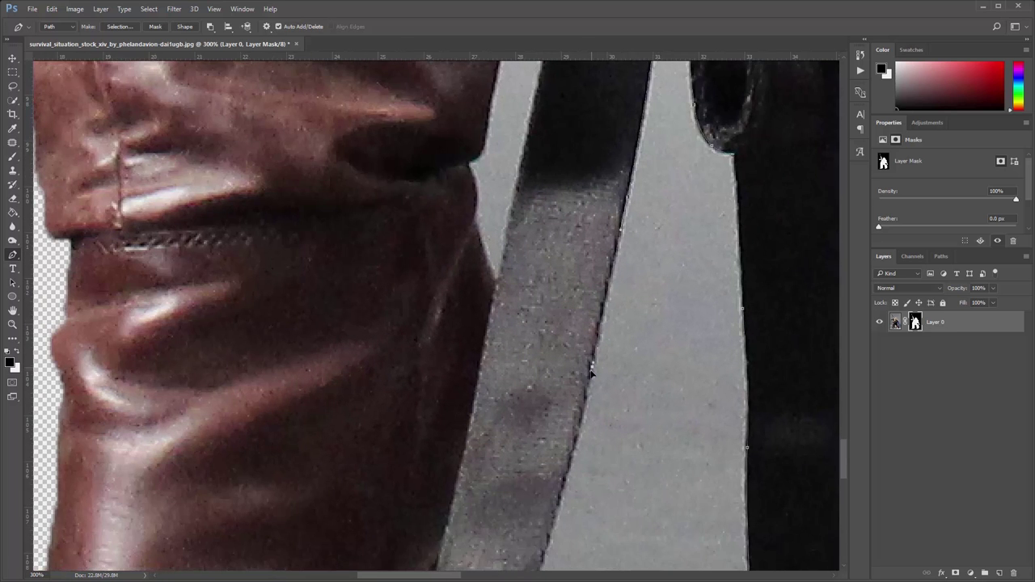
{"action": "scroll", "coordinate": [605, 368], "scroll_direction": "down", "scroll_amount": 3}
{"action": "scroll", "coordinate": [583, 414], "scroll_direction": "down", "scroll_amount": 3}
{"action": "scroll", "coordinate": [661, 364], "scroll_direction": "down", "scroll_amount": 2}
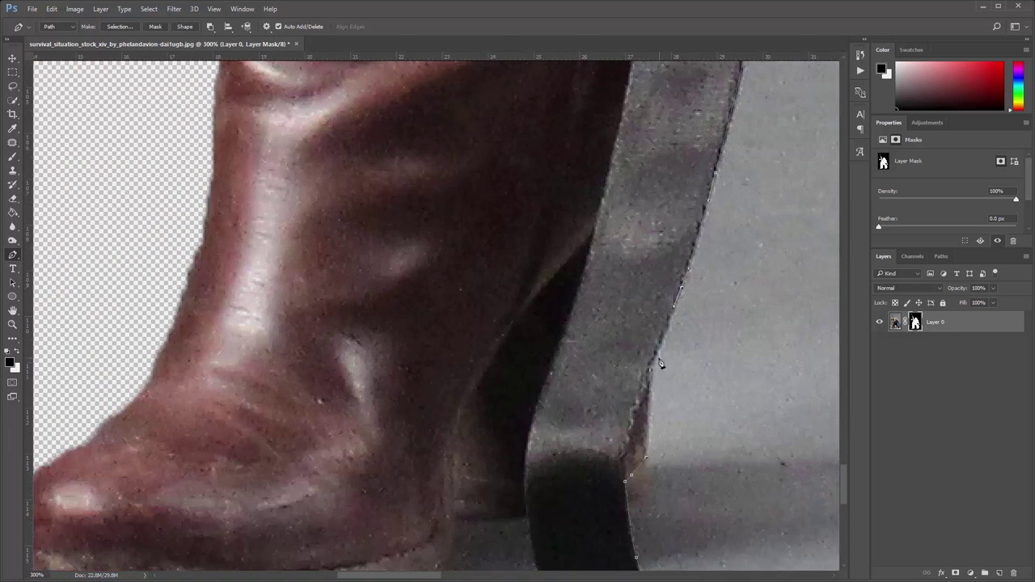
Convert the strap path to a selection and hide the gap on the mask
{"action": "right_click", "coordinate": [578, 343]}
{"action": "left_click", "coordinate": [624, 347]}
{"action": "left_click", "coordinate": [758, 237]}
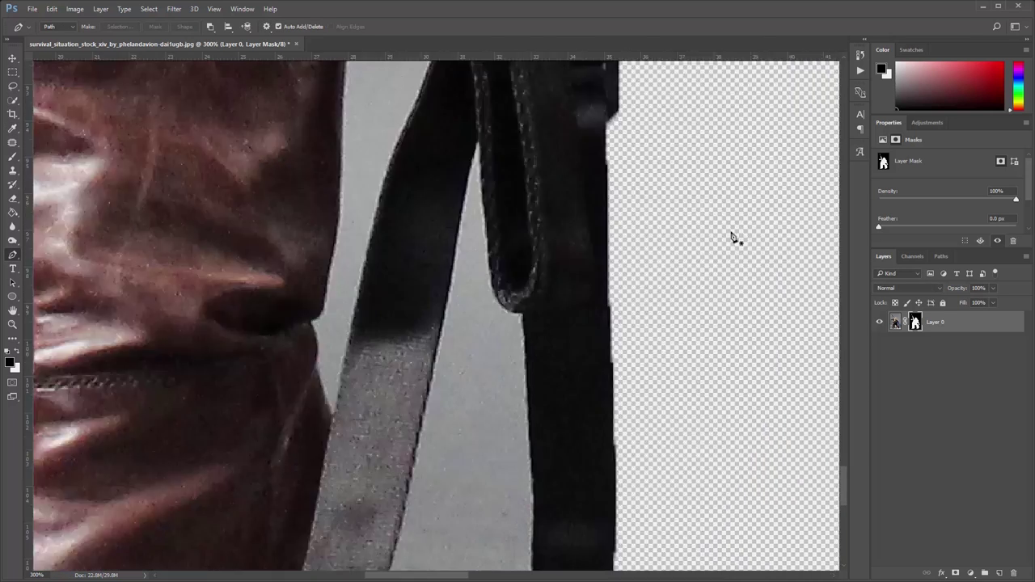
{"action": "key", "text": "ctrl+0"}
{"action": "key", "text": "alt+BackSpace"}
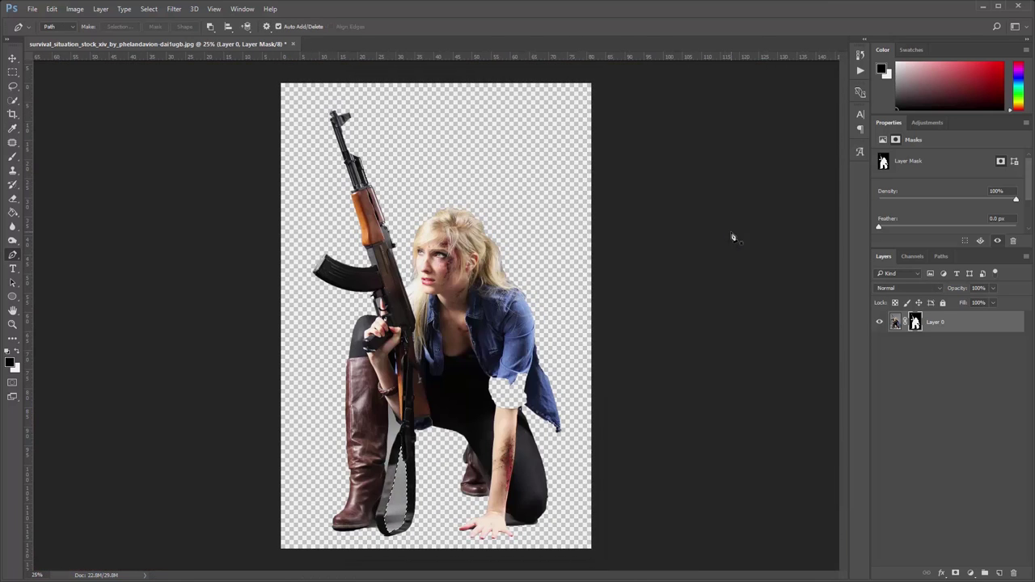
Trace the shadow under the boot toe and mask it out
{"action": "key", "text": "ctrl+plus"}
{"action": "key", "text": "ctrl+plus"}
{"action": "key", "text": "ctrl+plus"}
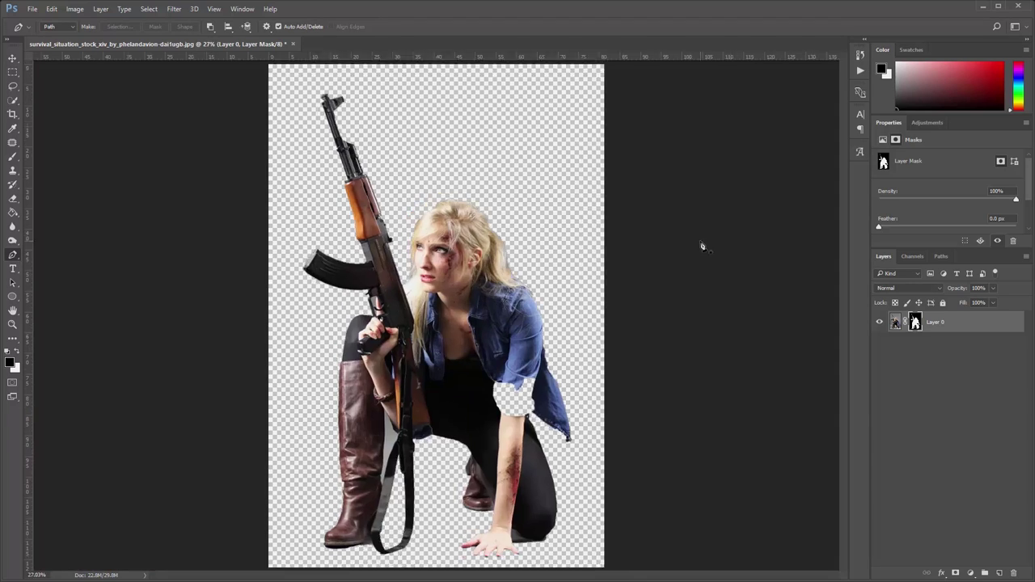
{"action": "left_click_drag", "start_coordinate": [526, 566], "coordinate": [468, 295]}
{"action": "key", "text": "ctrl+plus"}
{"action": "key", "text": "ctrl+plus"}
{"action": "key", "text": "ctrl+plus"}
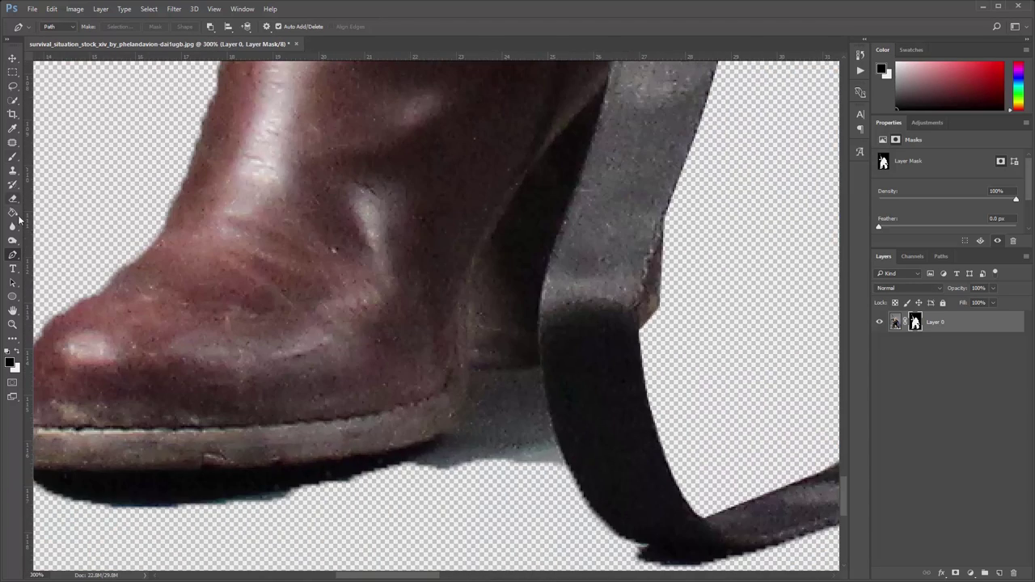
{"action": "left_click_drag", "start_coordinate": [55, 470], "coordinate": [148, 434]}
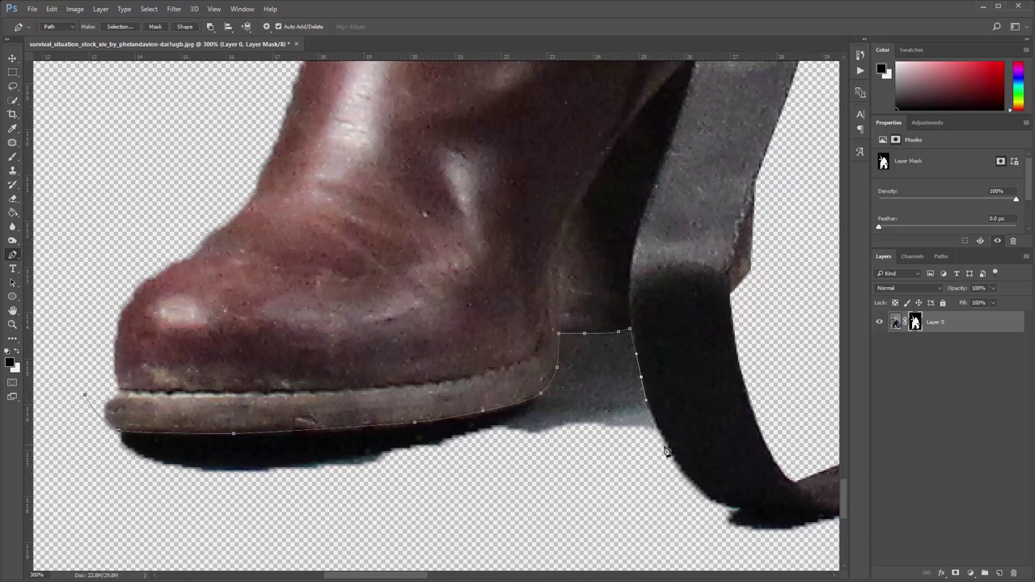
{"action": "right_click", "coordinate": [398, 495]}
{"action": "left_click", "coordinate": [486, 262]}
{"action": "left_click", "coordinate": [738, 231]}
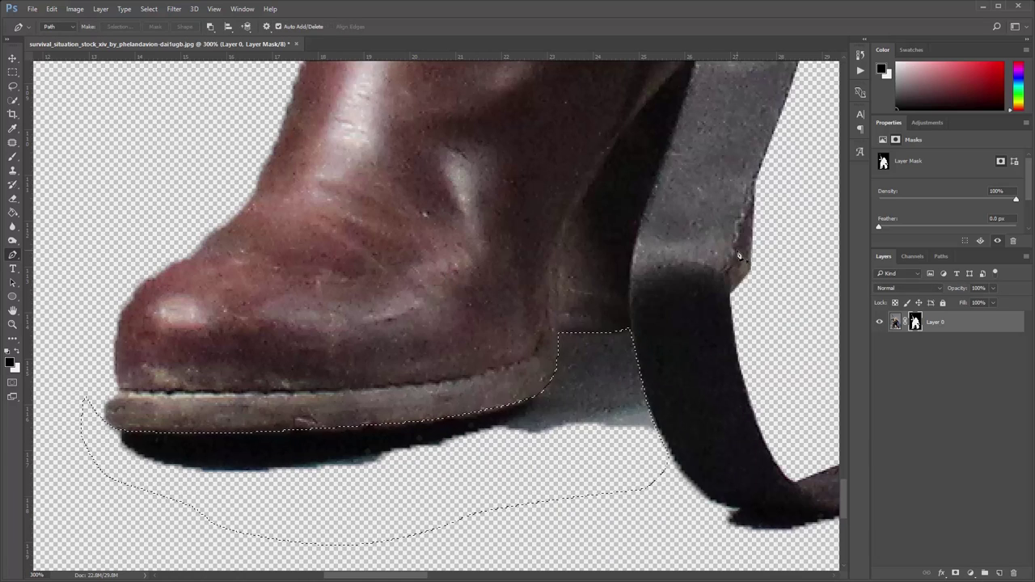
{"action": "key", "text": "Delete"}
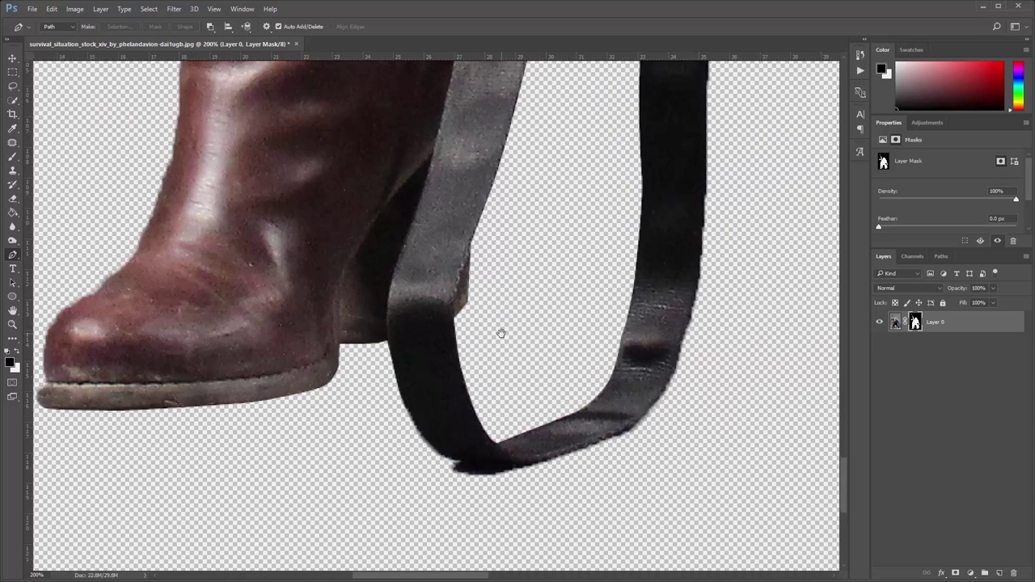
Trace the shadow under the strap loop and mask it out
{"action": "left_click_drag", "start_coordinate": [497, 331], "coordinate": [433, 284]}
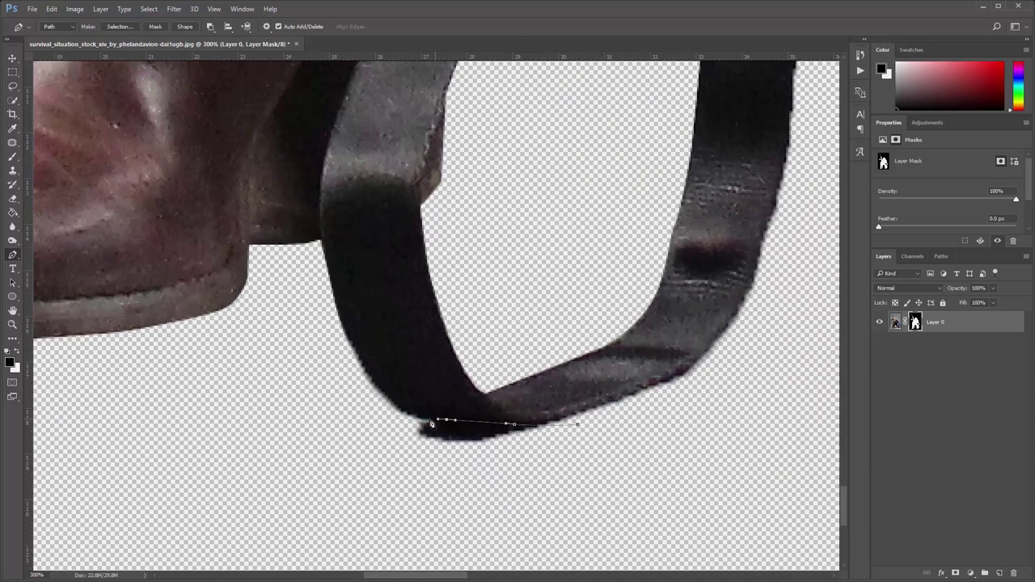
{"action": "left_click", "coordinate": [474, 497]}
{"action": "left_click", "coordinate": [578, 423]}
{"action": "right_click", "coordinate": [576, 447]}
{"action": "left_click", "coordinate": [613, 495]}
{"action": "left_click", "coordinate": [742, 235]}
{"action": "key", "text": "Delete"}
{"action": "left_click_drag", "start_coordinate": [717, 164], "coordinate": [441, 236]}
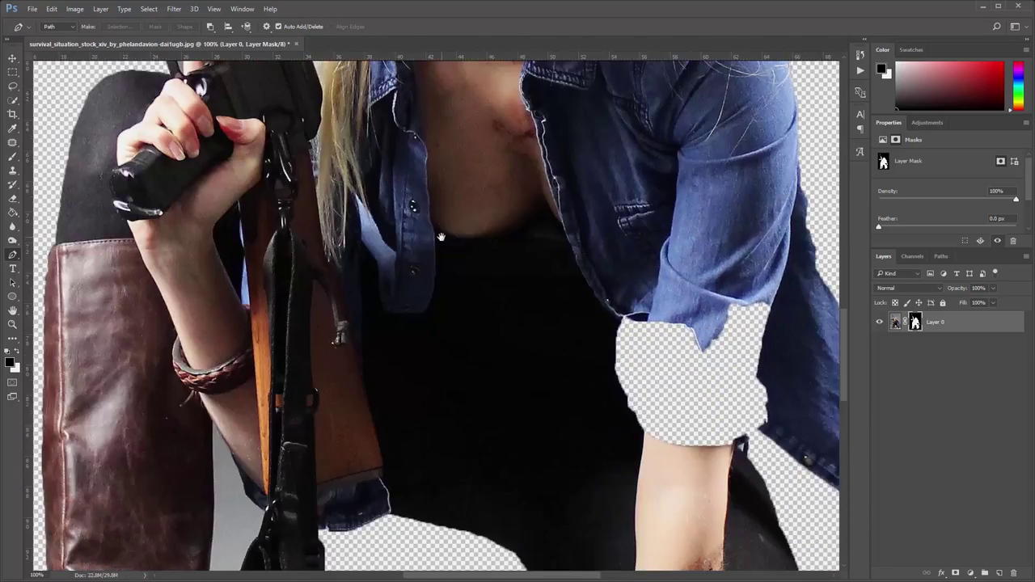
{"action": "key", "text": "ctrl+minus"}
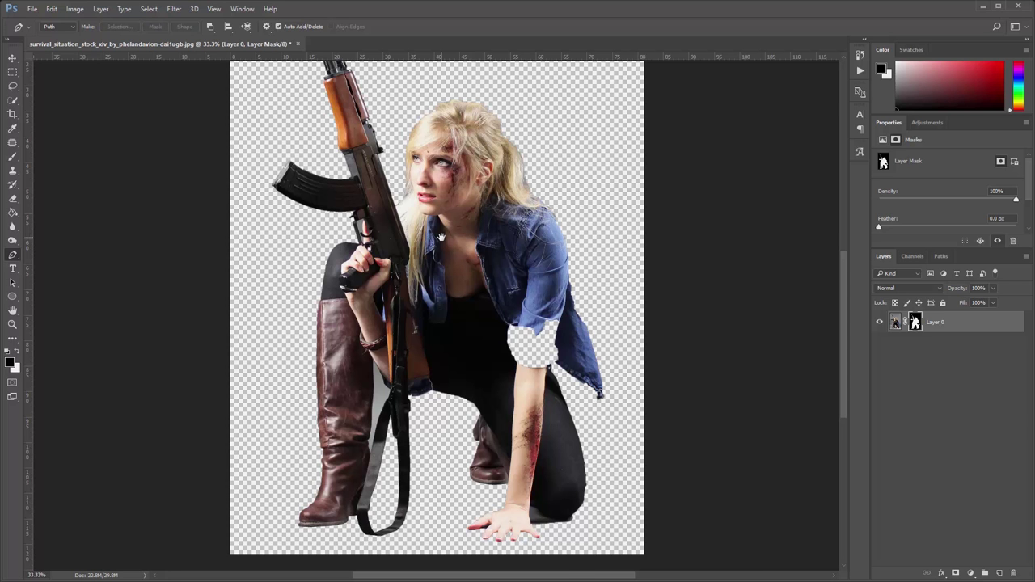
{"action": "scroll", "coordinate": [567, 356], "scroll_direction": "up", "scroll_amount": 5}
Paint the blue sleeve back into the mask with a white brush at 100% opacity
{"action": "key", "text": "b"}
{"action": "right_click", "coordinate": [425, 277]}
{"action": "key", "text": "Escape"}
{"action": "key", "text": "x"}
{"action": "key", "text": "0"}
{"action": "mouse_move", "coordinate": [393, 197]}
{"action": "left_mouse_down"}
{"action": "mouse_move", "coordinate": [380, 162]}
{"action": "mouse_move", "coordinate": [226, 267]}
{"action": "left_mouse_up"}
Reveal the rolled cuff fold on the mask and hide a stray bit at its edge
{"action": "right_click", "coordinate": [435, 241]}
{"action": "key", "text": "Escape"}
{"action": "left_click_drag", "start_coordinate": [295, 273], "coordinate": [423, 317]}
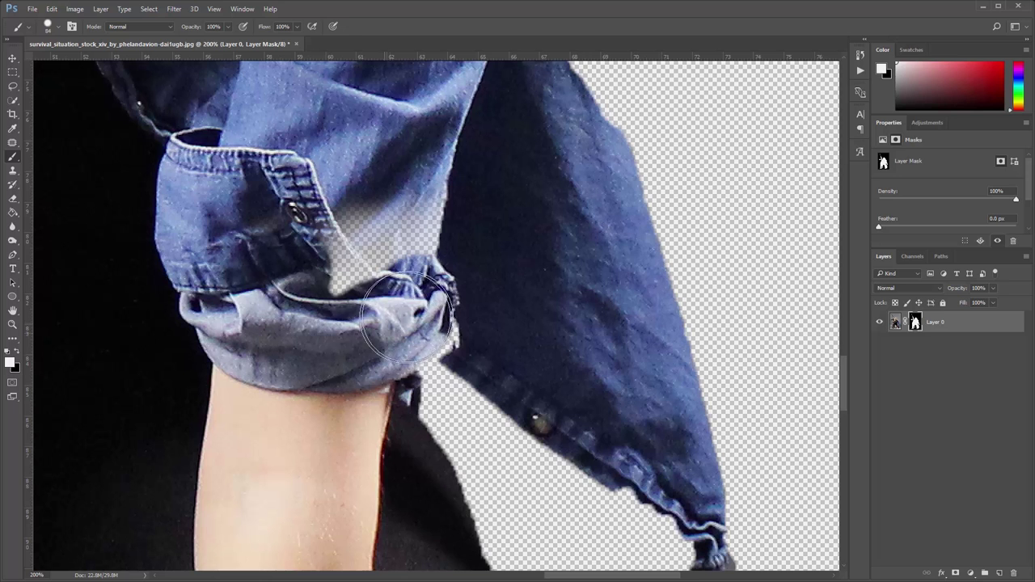
{"action": "key", "text": "ctrl+z"}
{"action": "left_click_drag", "start_coordinate": [437, 308], "coordinate": [346, 404]}
{"action": "left_click_drag", "start_coordinate": [267, 267], "coordinate": [440, 148]}
Zoom to 200% on the boot and strap to prepare tracing the boot edge
{"action": "scroll", "coordinate": [440, 148], "scroll_direction": "up", "scroll_amount": 3}
{"action": "scroll", "coordinate": [173, 347], "scroll_direction": "up", "scroll_amount": 1}
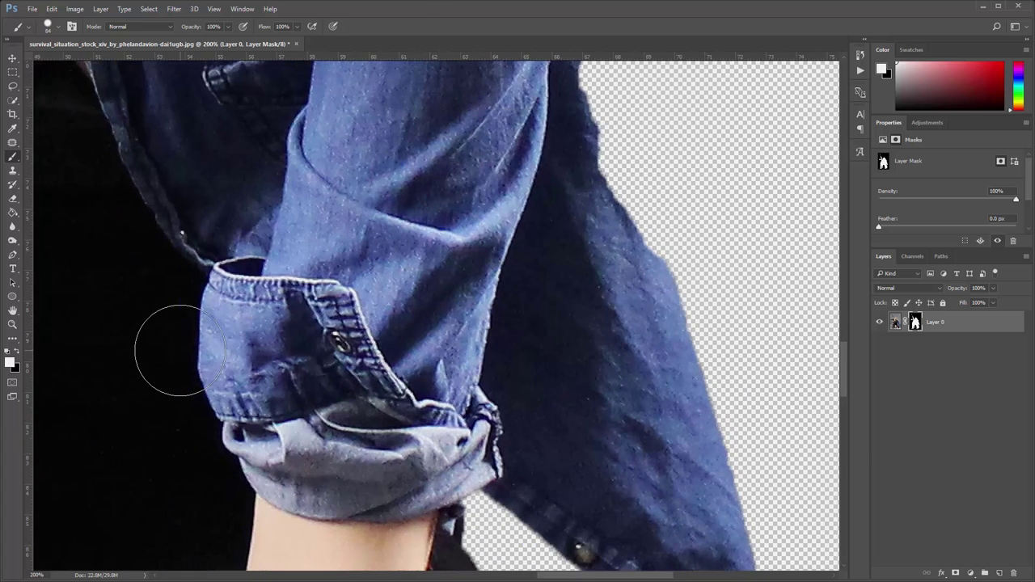
{"action": "scroll", "coordinate": [615, 283], "scroll_direction": "up", "scroll_amount": 3}
{"action": "scroll", "coordinate": [588, 356], "scroll_direction": "up", "scroll_amount": 3}
{"action": "scroll", "coordinate": [446, 259], "scroll_direction": "down", "scroll_amount": 5}
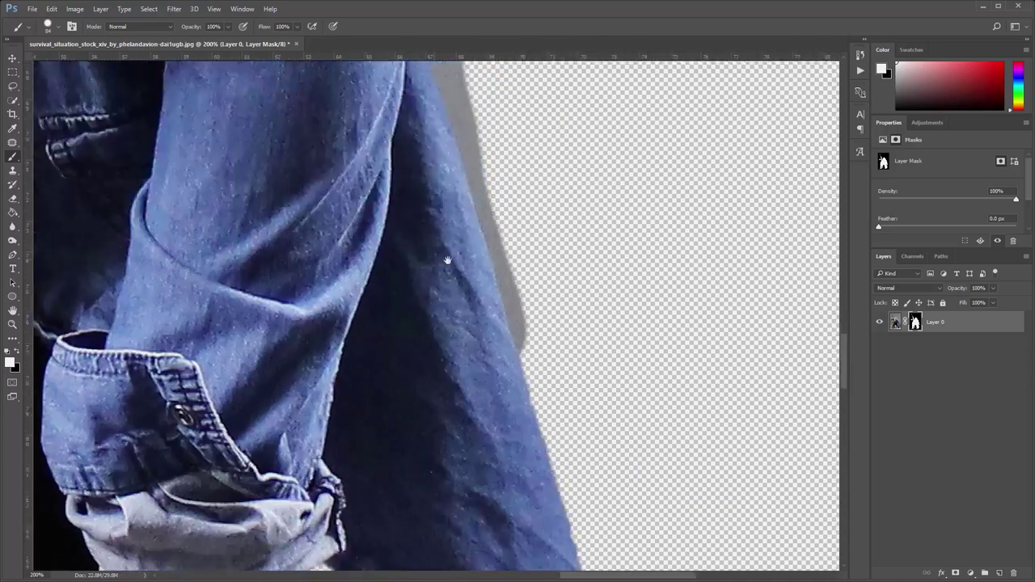
{"action": "scroll", "coordinate": [469, 296], "scroll_direction": "down", "scroll_amount": 5}
{"action": "key", "text": "ctrl+minus"}
{"action": "left_click_drag", "start_coordinate": [472, 287], "coordinate": [380, 287]}
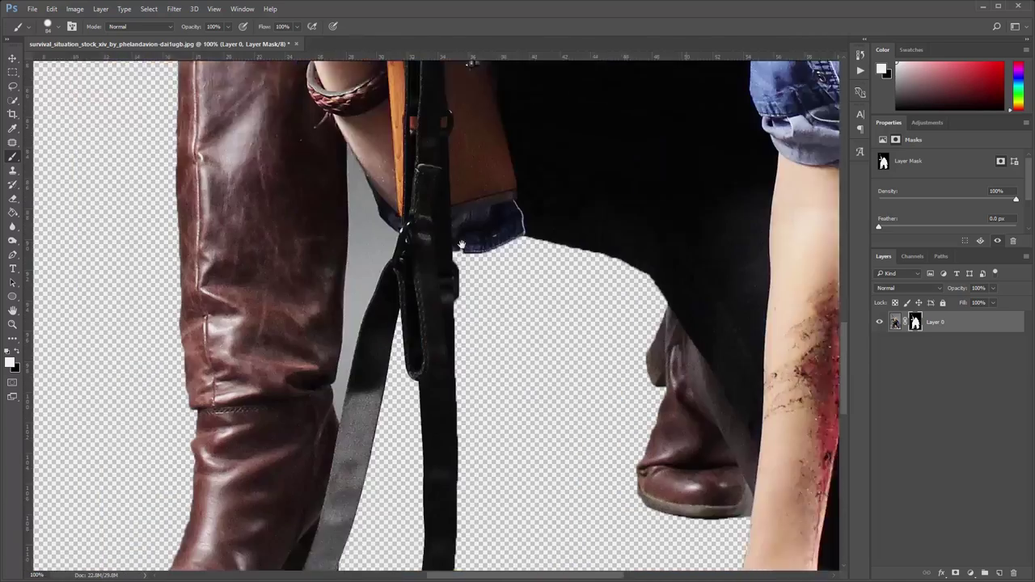
{"action": "scroll", "coordinate": [380, 287], "scroll_direction": "down", "scroll_amount": 5}
{"action": "scroll", "coordinate": [423, 270], "scroll_direction": "down", "scroll_amount": 3}
{"action": "key", "text": "ctrl+plus"}
{"action": "left_click", "coordinate": [12, 254]}
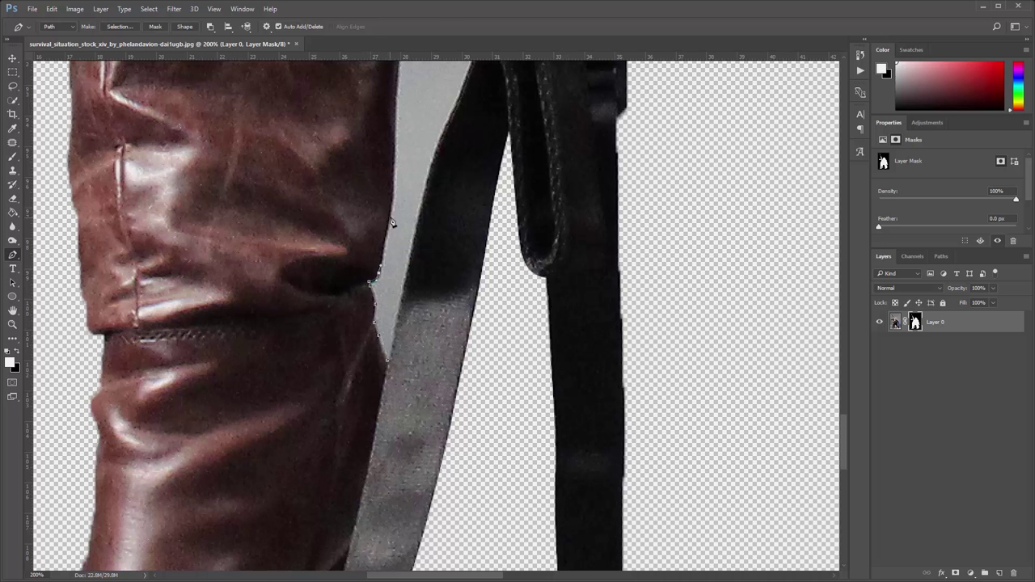
Path-select and delete the grey background gap between the boot and the strap
{"action": "scroll", "coordinate": [428, 154], "scroll_direction": "up", "scroll_amount": 3}
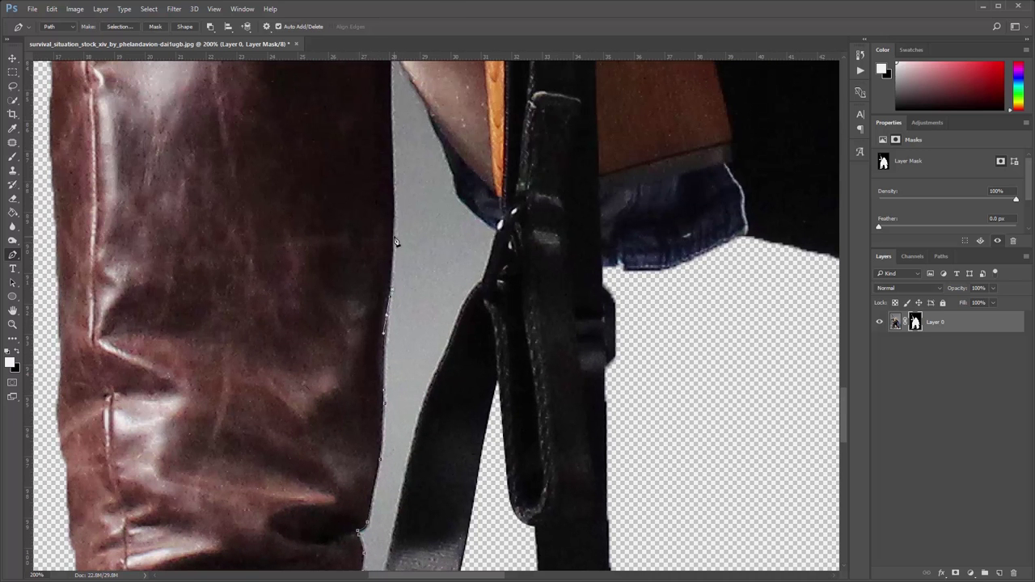
{"action": "scroll", "coordinate": [397, 241], "scroll_direction": "up", "scroll_amount": 2}
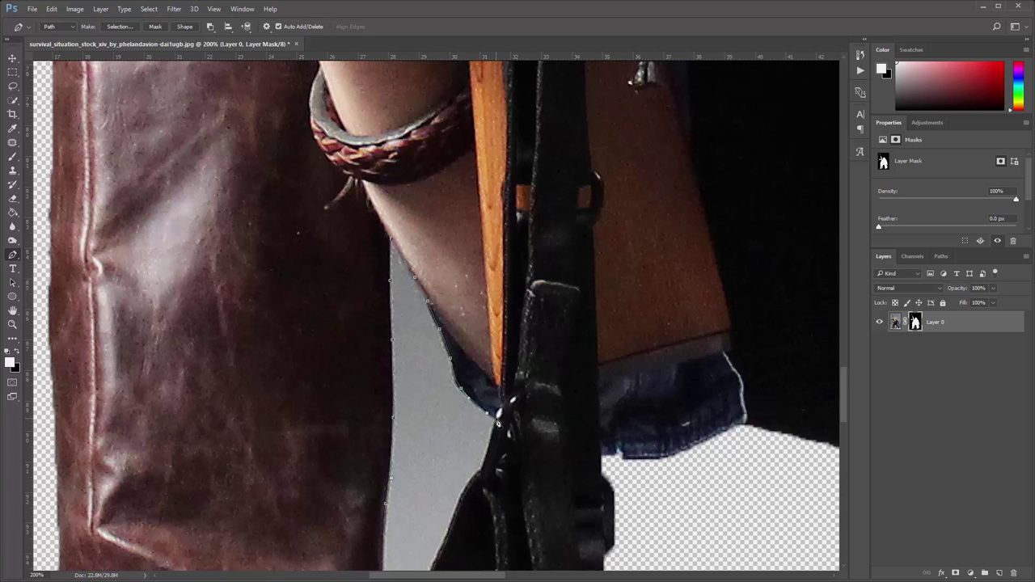
{"action": "left_click_drag", "start_coordinate": [499, 419], "coordinate": [532, 357]}
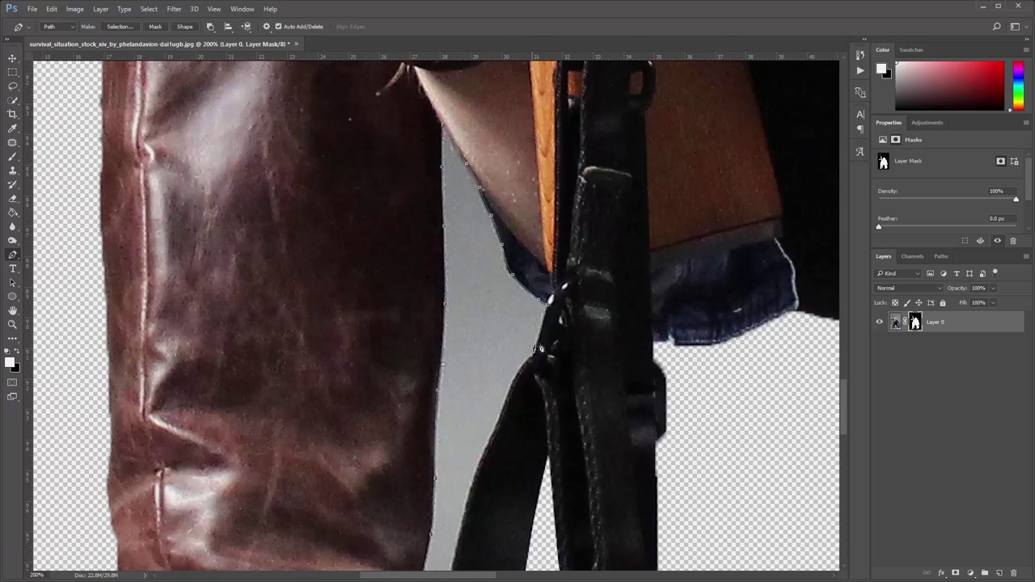
{"action": "scroll", "coordinate": [497, 436], "scroll_direction": "down", "scroll_amount": 2}
{"action": "scroll", "coordinate": [539, 420], "scroll_direction": "left", "scroll_amount": 2}
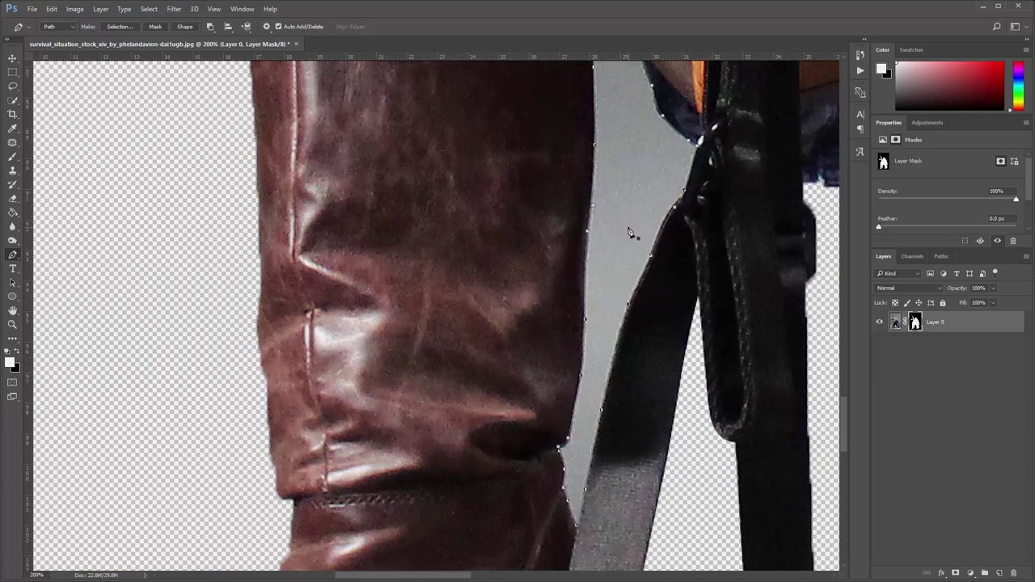
{"action": "right_click", "coordinate": [631, 234]}
{"action": "left_click", "coordinate": [672, 280]}
{"action": "left_click", "coordinate": [745, 232]}
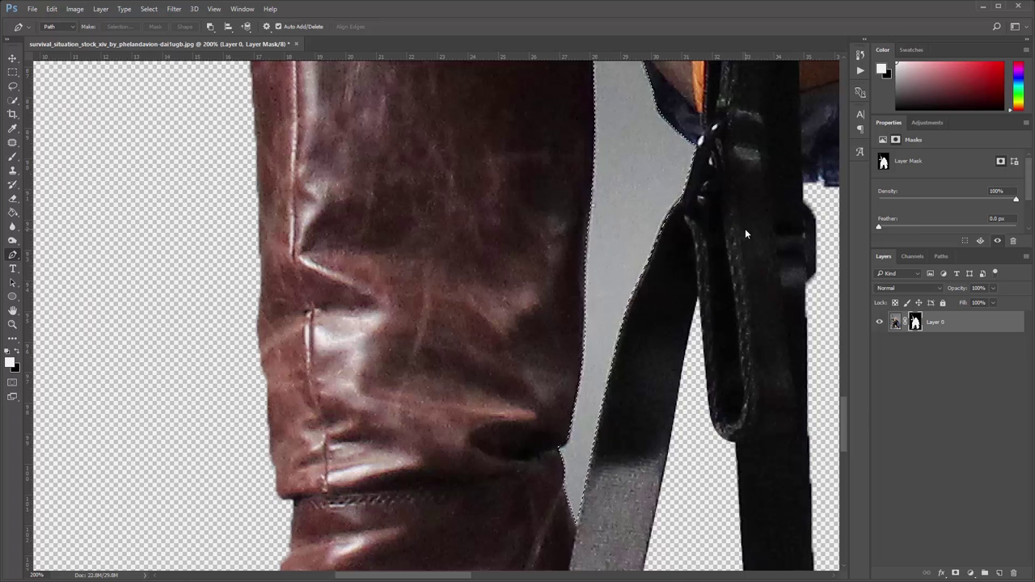
{"action": "key", "text": "ctrl+alt+i"}
{"action": "left_click", "coordinate": [869, 317]}
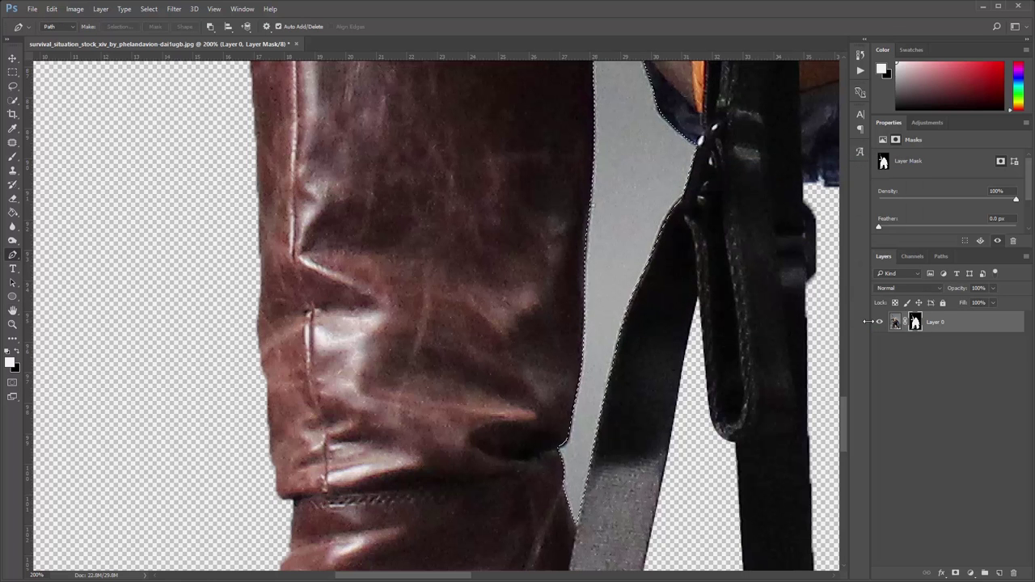
{"action": "left_click", "coordinate": [897, 322]}
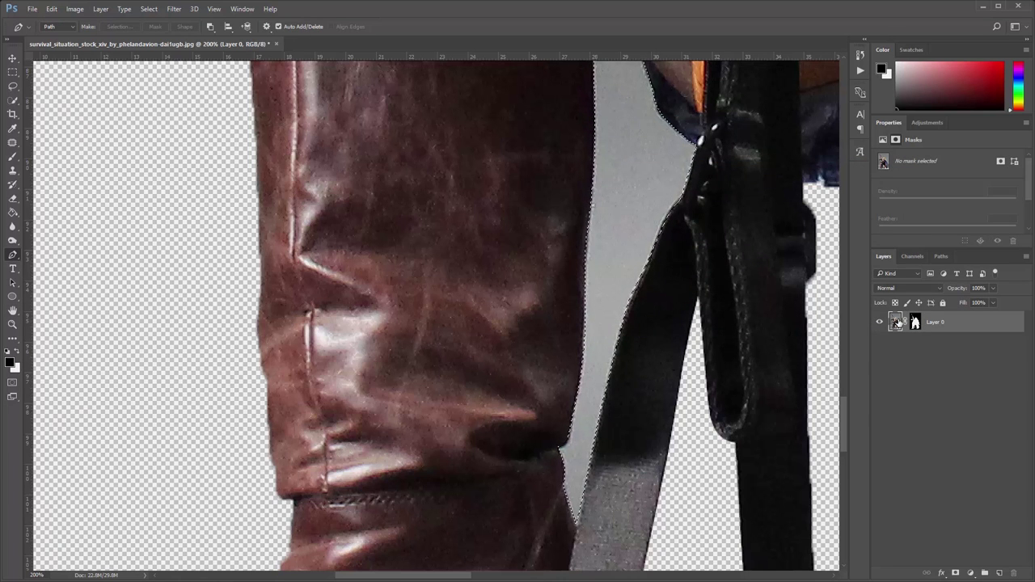
{"action": "key", "text": "Delete"}
At 300% zoom, trace the shirt sleeve's shadow and turn it into a selection
{"action": "key", "text": "ctrl+0"}
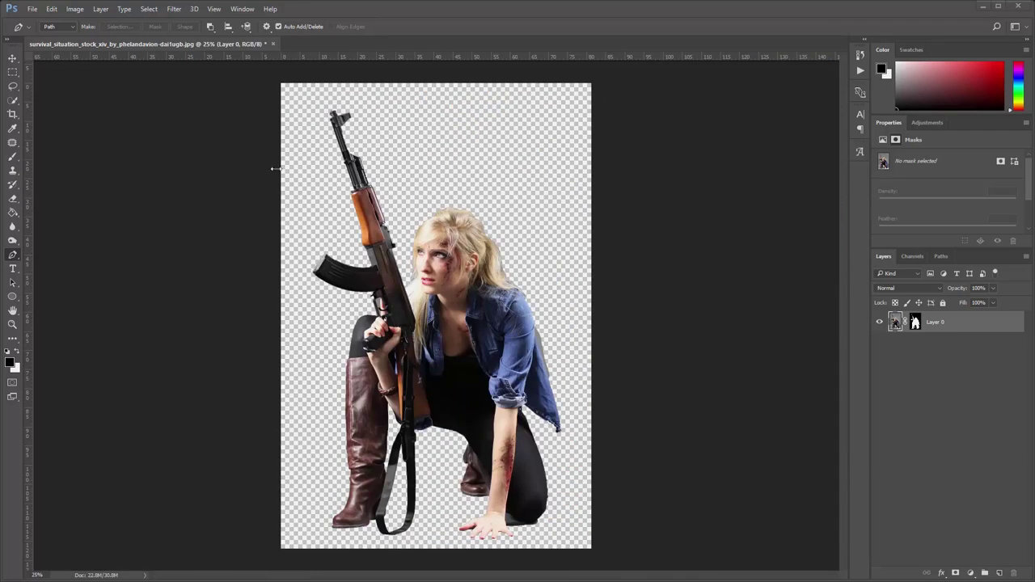
{"action": "key", "text": "ctrl+plus"}
{"action": "key", "text": "ctrl+plus"}
{"action": "key", "text": "ctrl+plus"}
{"action": "key", "text": "ctrl+plus"}
{"action": "key", "text": "ctrl+plus"}
{"action": "key", "text": "ctrl+plus"}
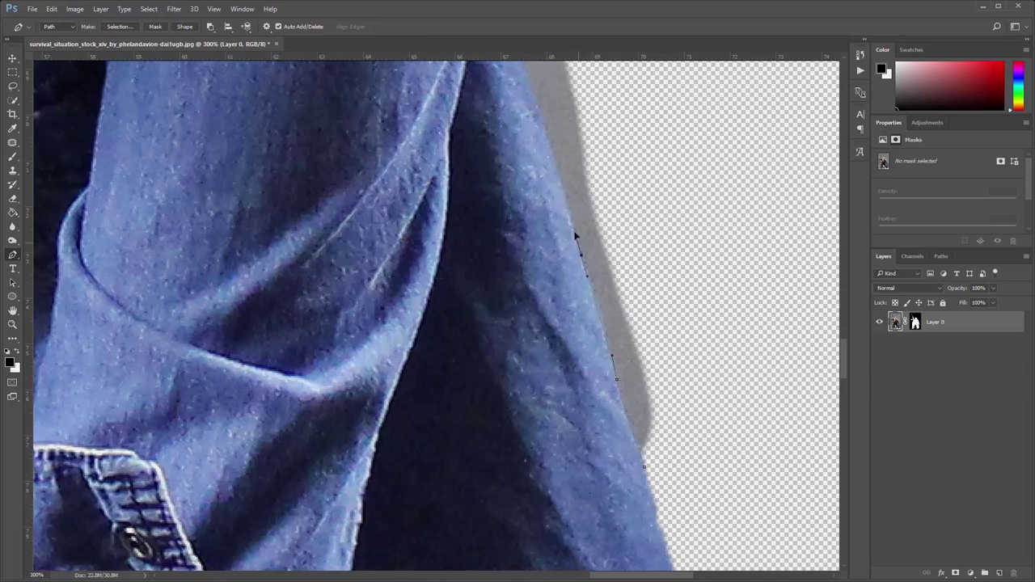
{"action": "left_click_drag", "start_coordinate": [576, 236], "coordinate": [610, 319]}
{"action": "left_click_drag", "start_coordinate": [542, 120], "coordinate": [547, 366]}
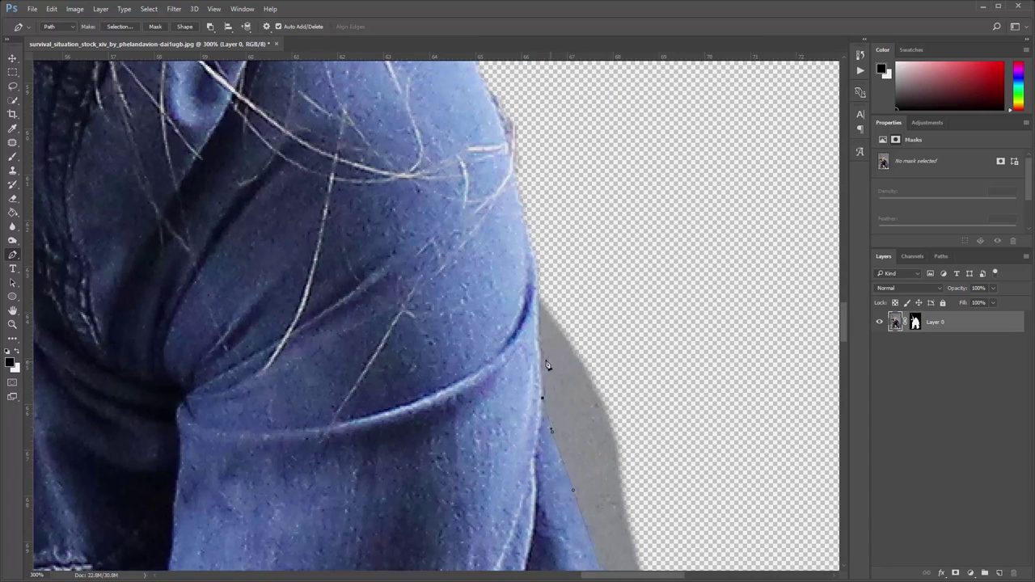
{"action": "left_click", "coordinate": [652, 324]}
{"action": "left_click", "coordinate": [517, 372]}
{"action": "right_click", "coordinate": [573, 360]}
{"action": "left_click", "coordinate": [606, 393]}
{"action": "key", "text": "Return"}
At 66.7% zoom, select and delete the shadow under the knee
{"action": "key", "text": "ctrl+minus"}
{"action": "key", "text": "ctrl+minus"}
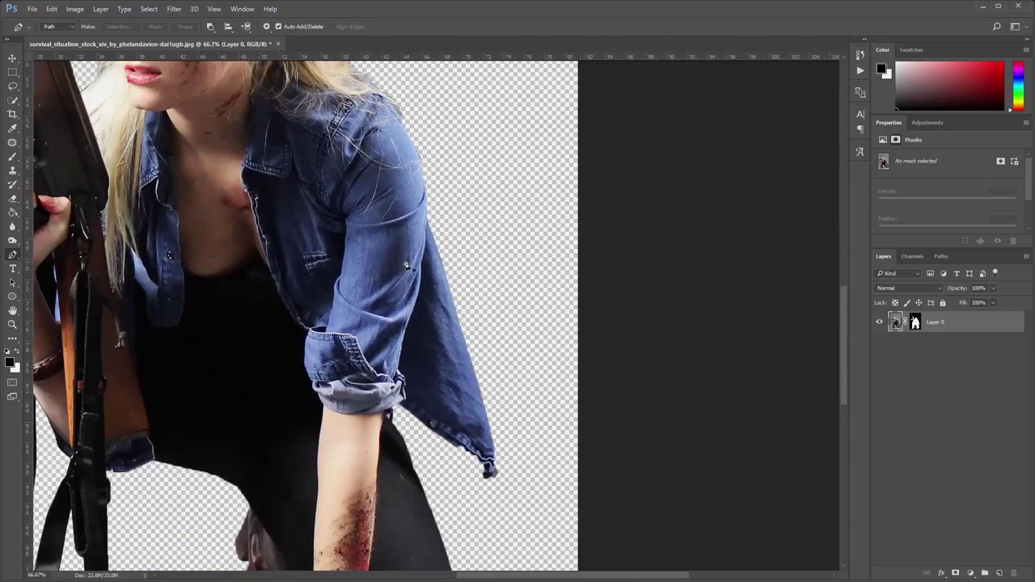
{"action": "key", "text": "ctrl+minus"}
{"action": "key", "text": "ctrl+plus"}
{"action": "scroll", "coordinate": [641, 334], "scroll_direction": "up", "scroll_amount": 3}
{"action": "scroll", "coordinate": [425, 296], "scroll_direction": "up", "scroll_amount": 2}
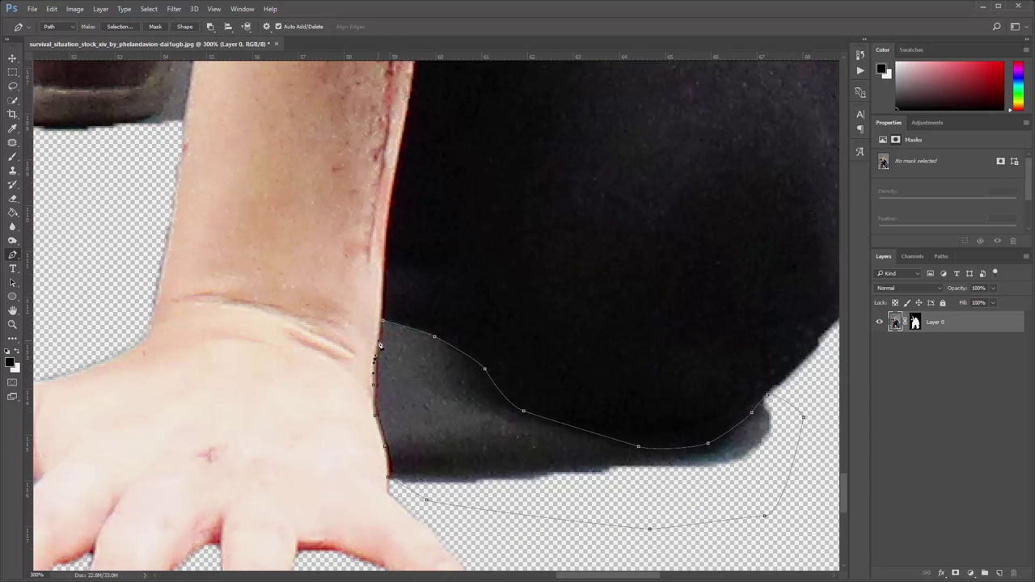
{"action": "right_click", "coordinate": [418, 366]}
{"action": "left_click", "coordinate": [462, 415]}
{"action": "key", "text": "Return"}
{"action": "key", "text": "Delete"}
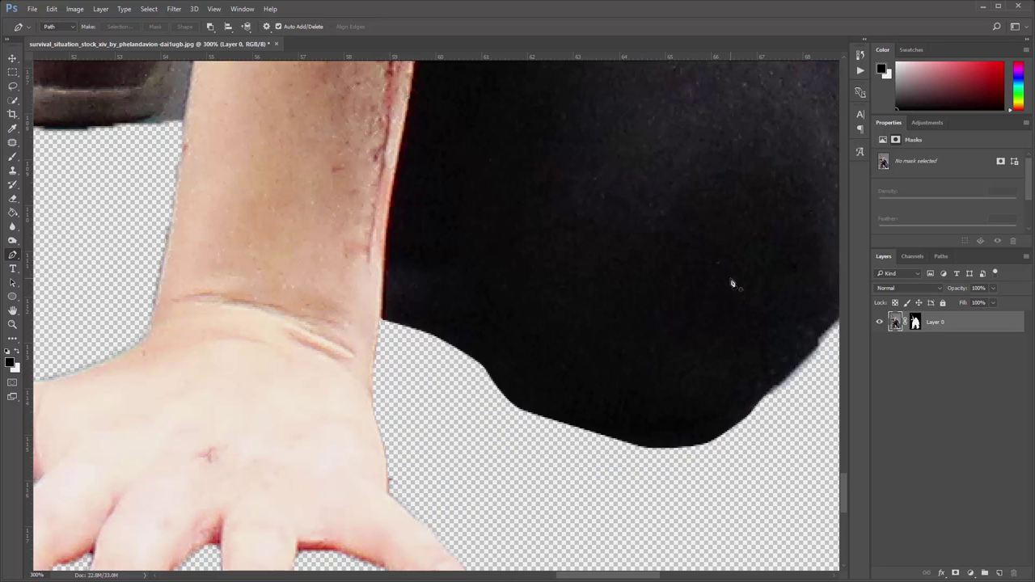
Close a path under the boot toe and delete that shadow
{"action": "scroll", "coordinate": [598, 325], "scroll_direction": "left", "scroll_amount": 5}
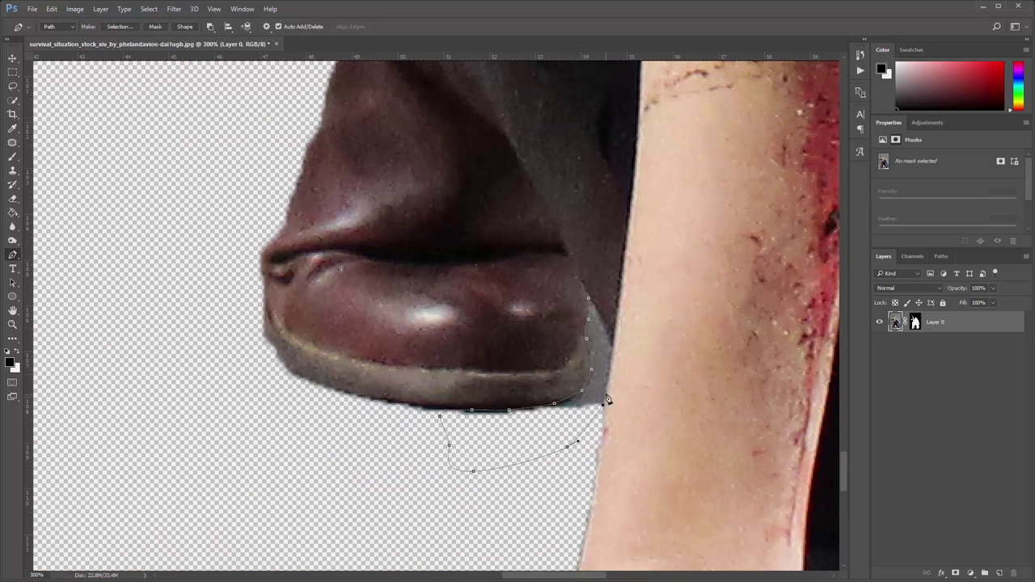
{"action": "right_click", "coordinate": [592, 303]}
{"action": "left_click", "coordinate": [639, 397]}
{"action": "left_click", "coordinate": [744, 229]}
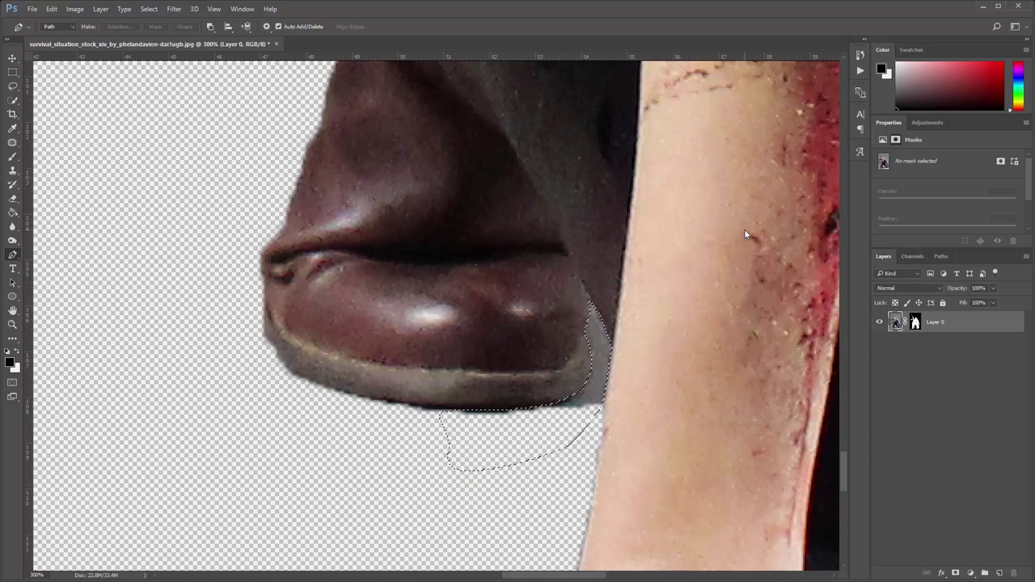
{"action": "key", "text": "Delete"}
{"action": "key", "text": "ctrl+minus"}
{"action": "key", "text": "ctrl+minus"}
{"action": "key", "text": "ctrl+minus"}
{"action": "key", "text": "ctrl+plus"}
{"action": "key", "text": "ctrl+plus"}
{"action": "key", "text": "ctrl+plus"}
{"action": "scroll", "coordinate": [76, 197], "scroll_direction": "up", "scroll_amount": 5}
{"action": "scroll", "coordinate": [76, 197], "scroll_direction": "right", "scroll_amount": 5}
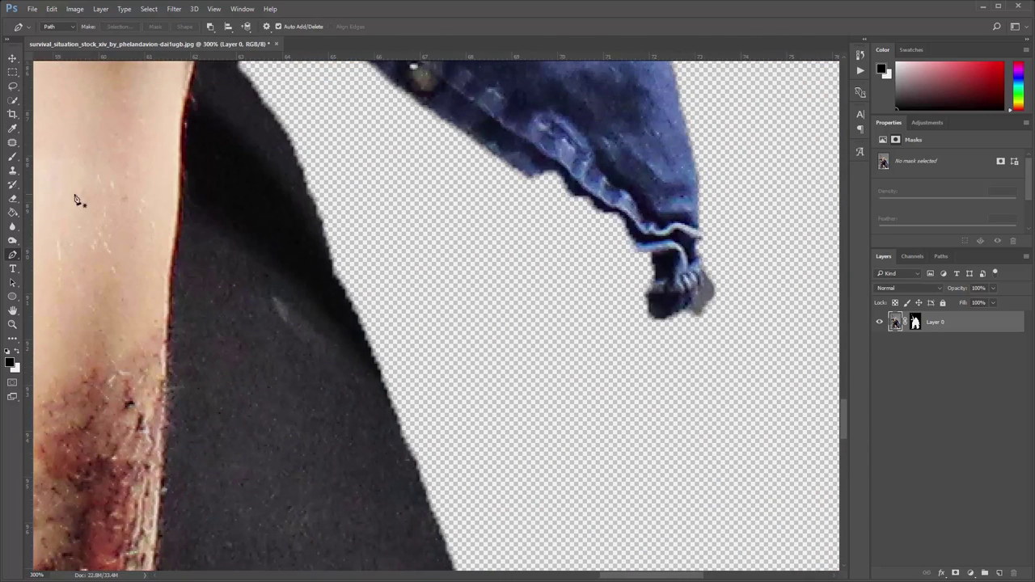
Set up the Brush on the layer mask with swapped painting colours
{"action": "key", "text": "b"}
{"action": "right_click", "coordinate": [763, 432]}
{"action": "key", "text": "Escape"}
{"action": "left_click", "coordinate": [915, 321]}
{"action": "key", "text": "x"}
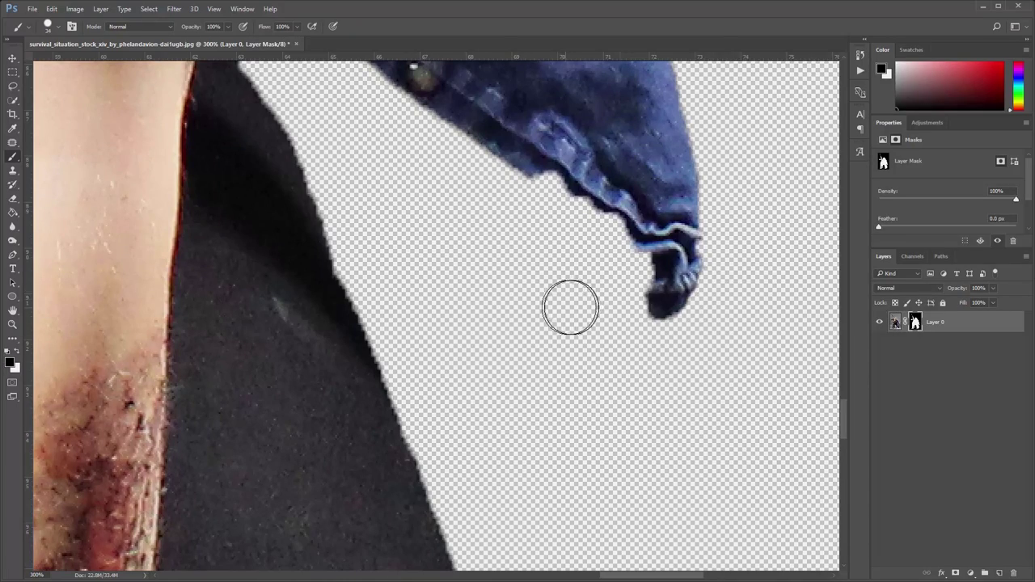
{"action": "key", "text": "ctrl+minus"}
{"action": "key", "text": "ctrl+minus"}
{"action": "key", "text": "ctrl+minus"}
{"action": "key", "text": "ctrl+plus"}
{"action": "key", "text": "ctrl+plus"}
{"action": "key", "text": "ctrl+plus"}
{"action": "key", "text": "ctrl+plus"}
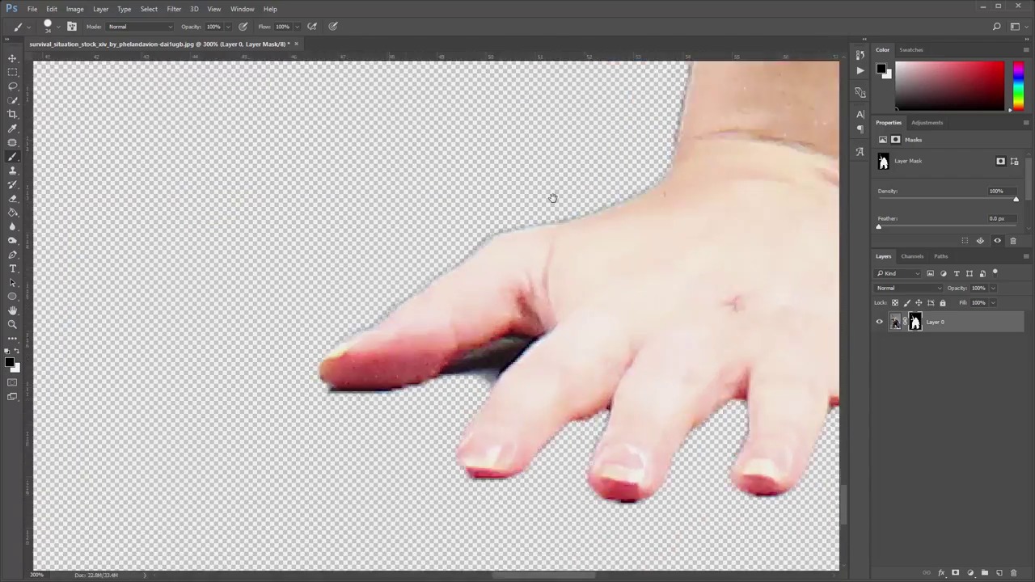
{"action": "key", "text": "ctrl+plus"}
At 400%, remove the index finger's shadow and reset the blend mode to Normal
{"action": "key", "text": "p"}
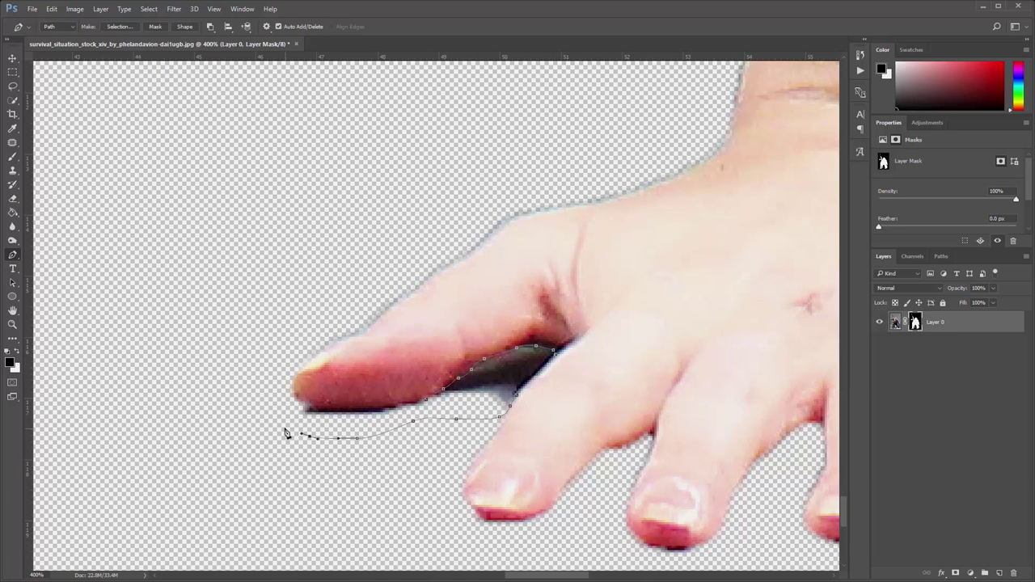
{"action": "right_click", "coordinate": [431, 412]}
{"action": "left_click", "coordinate": [485, 465]}
{"action": "left_click", "coordinate": [763, 234]}
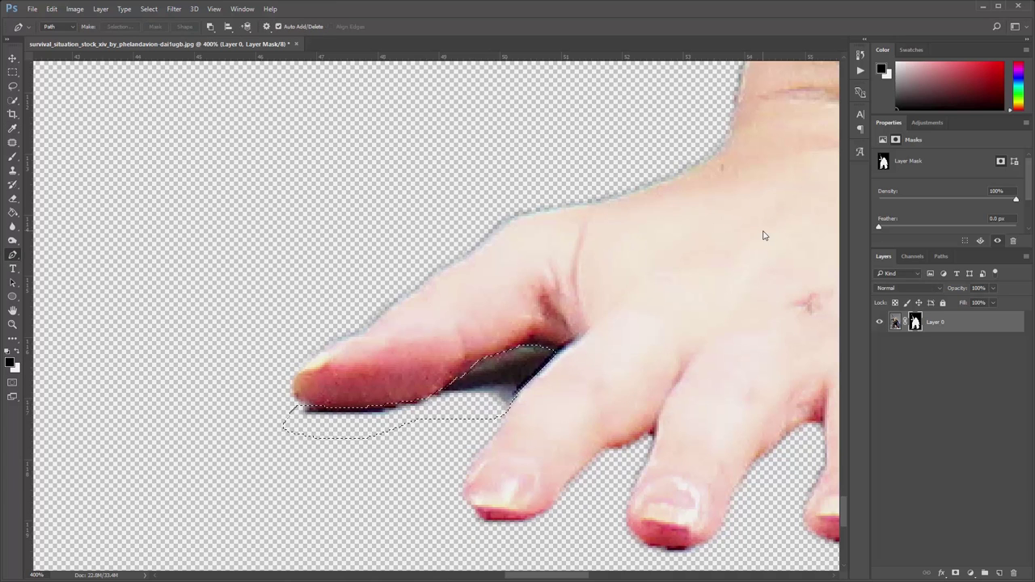
{"action": "left_click", "coordinate": [909, 288]}
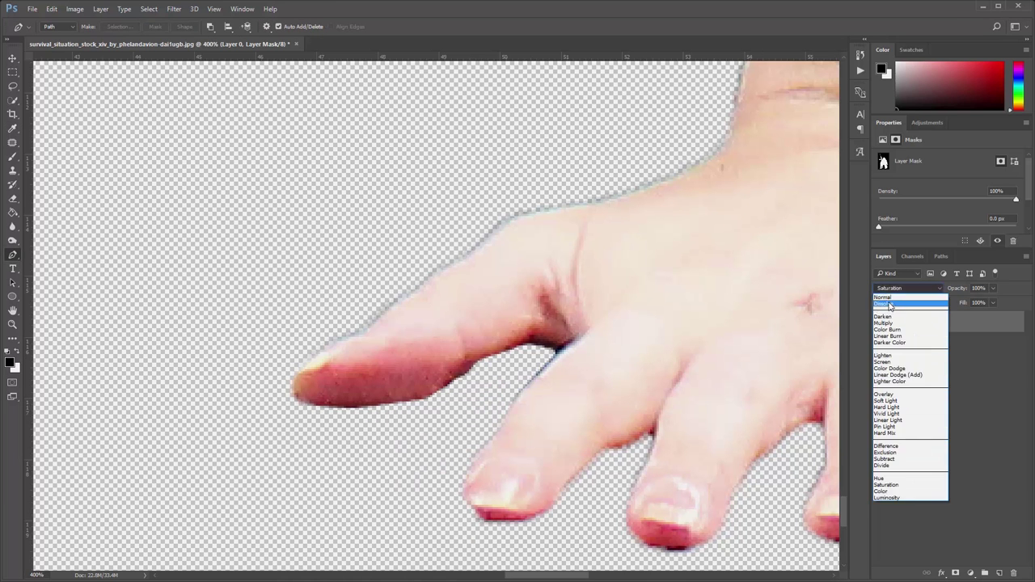
{"action": "key", "text": "ctrl+0"}
Create a new 25 × 35 cm document and drag the cut-out woman into it
{"action": "left_click", "coordinate": [14, 63]}
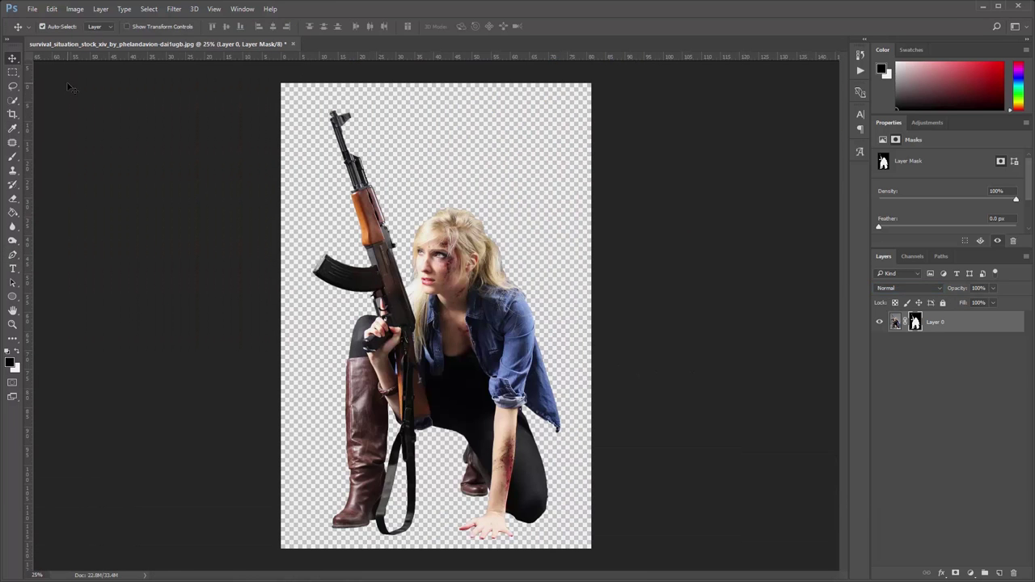
{"action": "left_click", "coordinate": [33, 9]}
{"action": "left_click", "coordinate": [40, 17]}
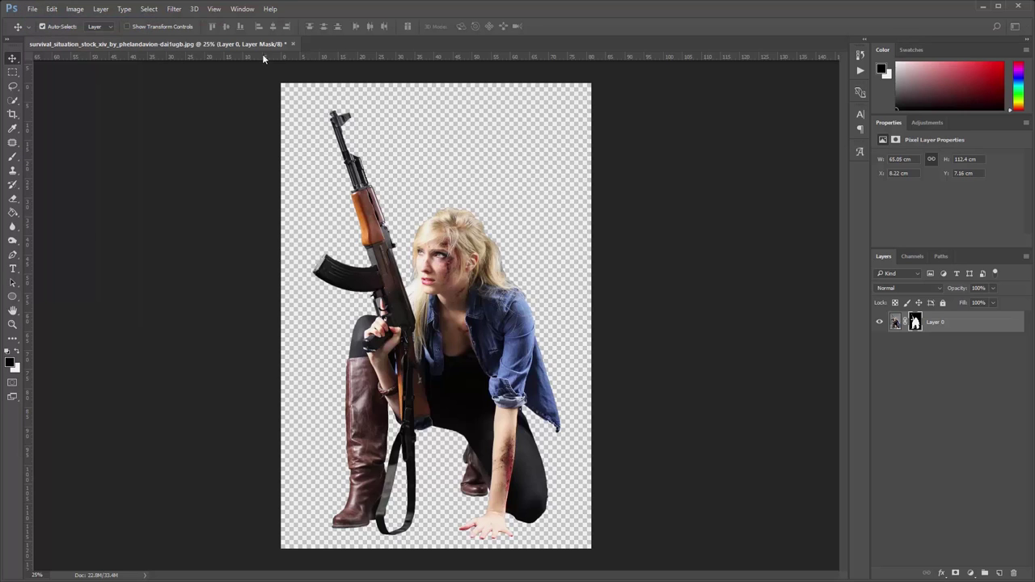
{"action": "left_click", "coordinate": [688, 306]}
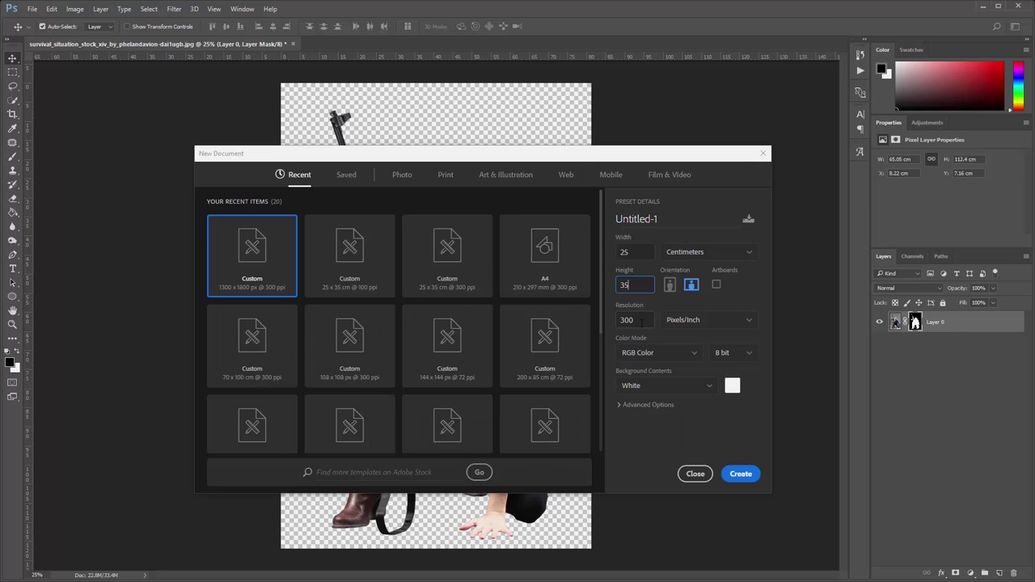
{"action": "key", "text": "Return"}
{"action": "left_click", "coordinate": [154, 44]}
{"action": "left_click", "coordinate": [361, 45]}
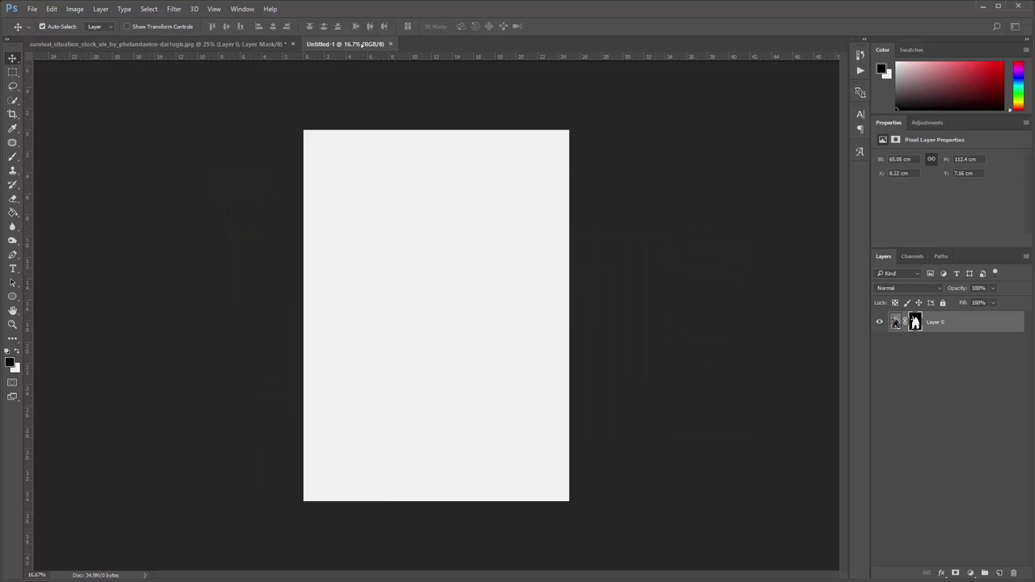
{"action": "left_click_drag", "start_coordinate": [448, 299], "coordinate": [457, 305]}
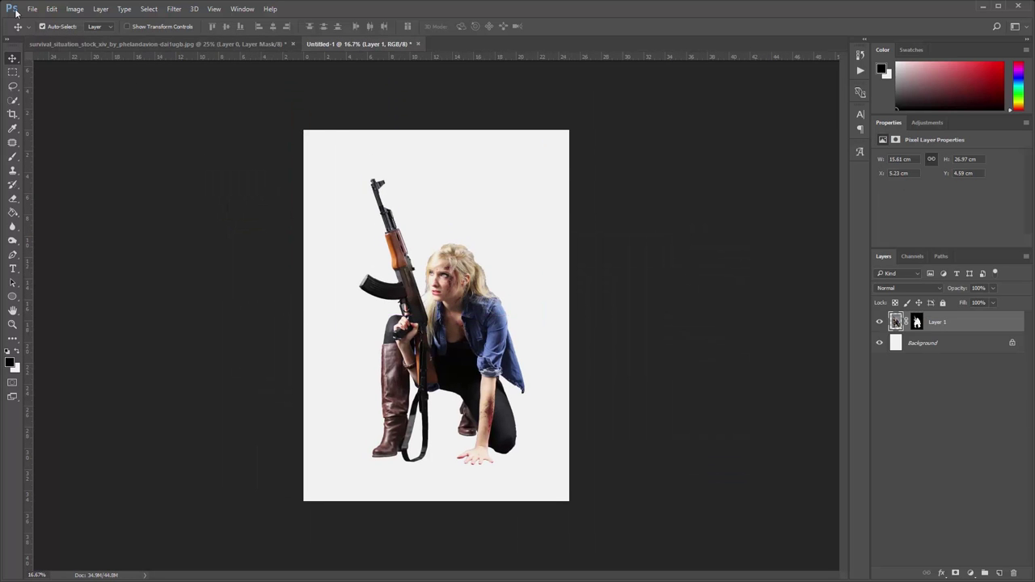
Place the sky image as embedded and scale it to cover the canvas
{"action": "left_click", "coordinate": [51, 9]}
{"action": "left_click", "coordinate": [73, 140]}
{"action": "scroll", "coordinate": [307, 267], "scroll_direction": "down", "scroll_amount": 5}
{"action": "scroll", "coordinate": [307, 267], "scroll_direction": "down", "scroll_amount": 5}
{"action": "left_click", "coordinate": [172, 340]}
{"action": "left_click", "coordinate": [397, 561]}
{"action": "left_click_drag", "start_coordinate": [557, 281], "coordinate": [558, 335]}
{"action": "left_click_drag", "start_coordinate": [570, 237], "coordinate": [679, 126]}
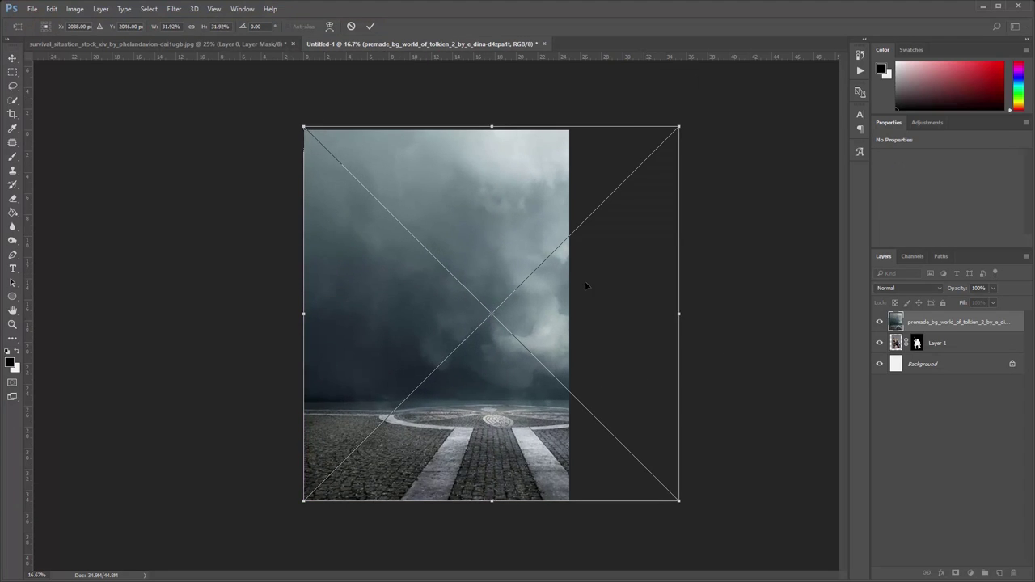
{"action": "left_click_drag", "start_coordinate": [587, 286], "coordinate": [526, 288]}
{"action": "key", "text": "Return"}
Move the sky layer below the woman, then shrink her to about 62% at the plaza centre
{"action": "left_click_drag", "start_coordinate": [959, 322], "coordinate": [961, 347]}
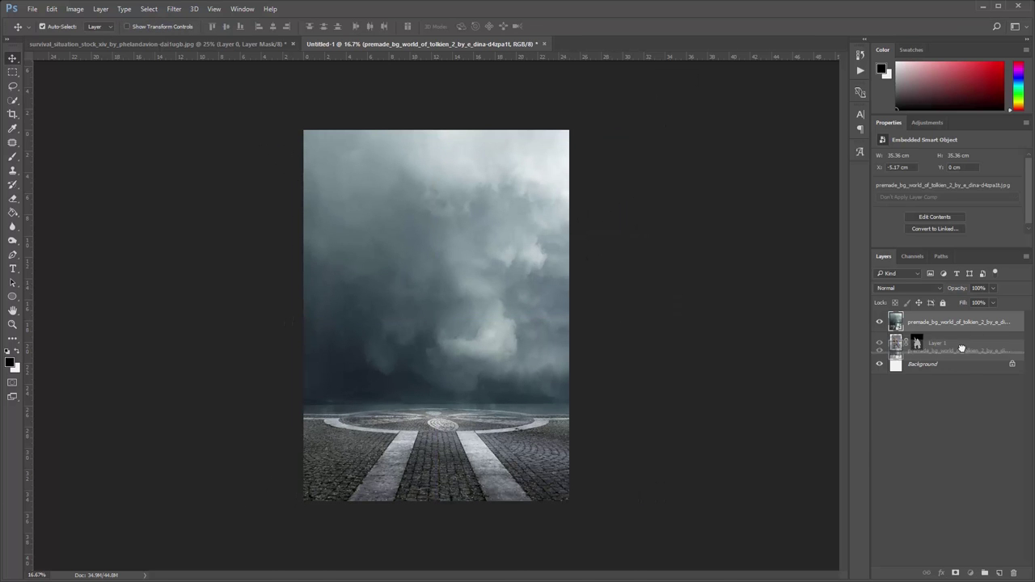
{"action": "key", "text": "ctrl+plus"}
{"action": "left_click", "coordinate": [958, 324]}
{"action": "key", "text": "ctrl+t"}
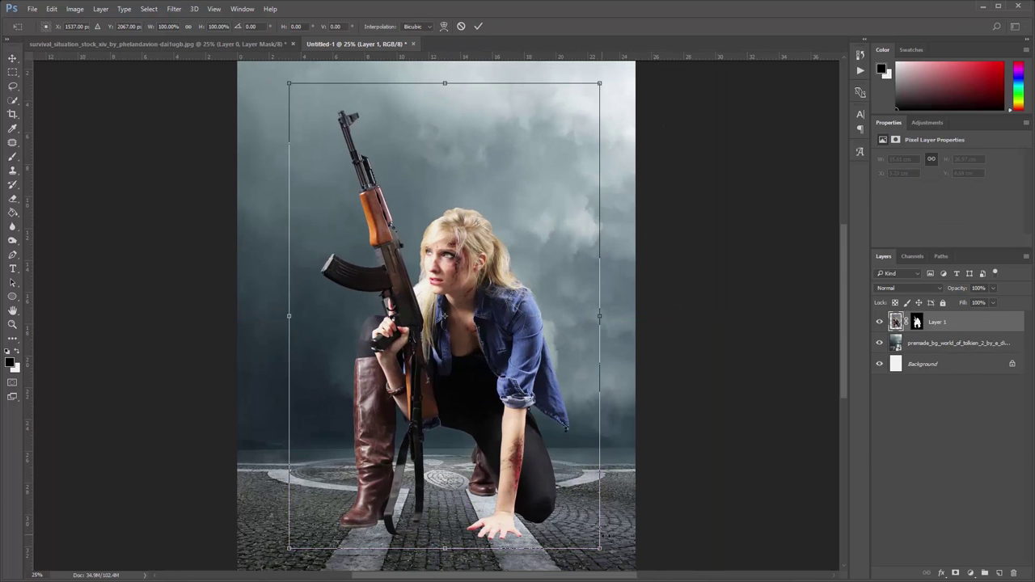
{"action": "left_click_drag", "start_coordinate": [599, 547], "coordinate": [562, 494]}
{"action": "key", "text": "ctrl+plus"}
{"action": "key", "text": "ctrl+minus"}
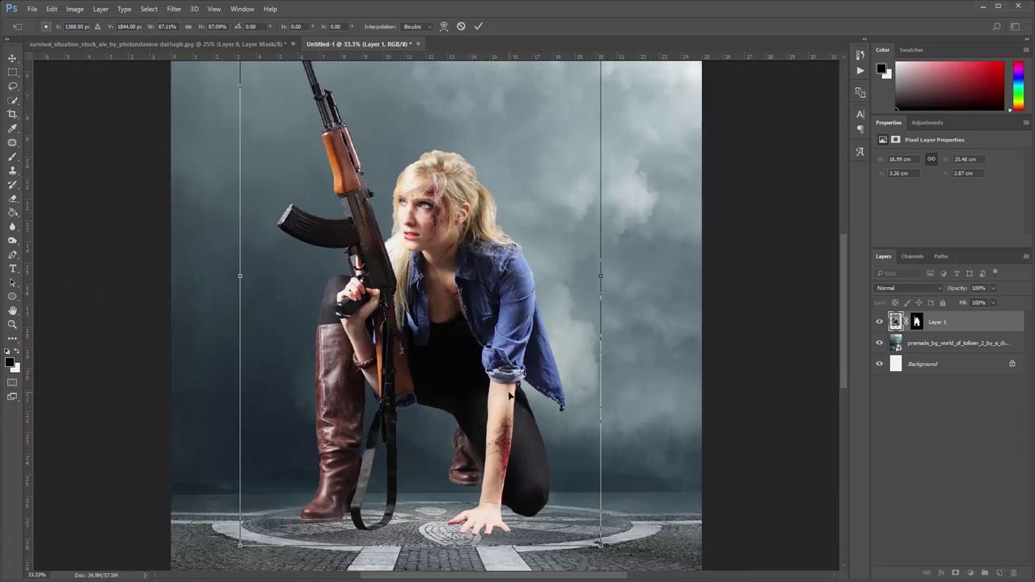
{"action": "key", "text": "ctrl+minus"}
{"action": "left_click_drag", "start_coordinate": [288, 80], "coordinate": [343, 154]}
{"action": "left_click_drag", "start_coordinate": [477, 287], "coordinate": [484, 317]}
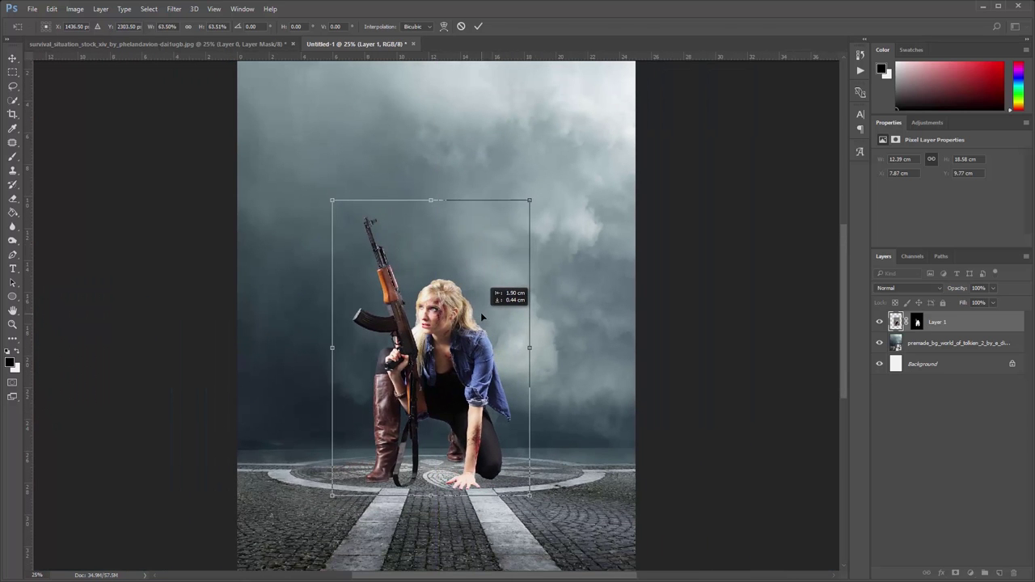
{"action": "left_click_drag", "start_coordinate": [535, 200], "coordinate": [530, 207]}
{"action": "key", "text": "Return"}
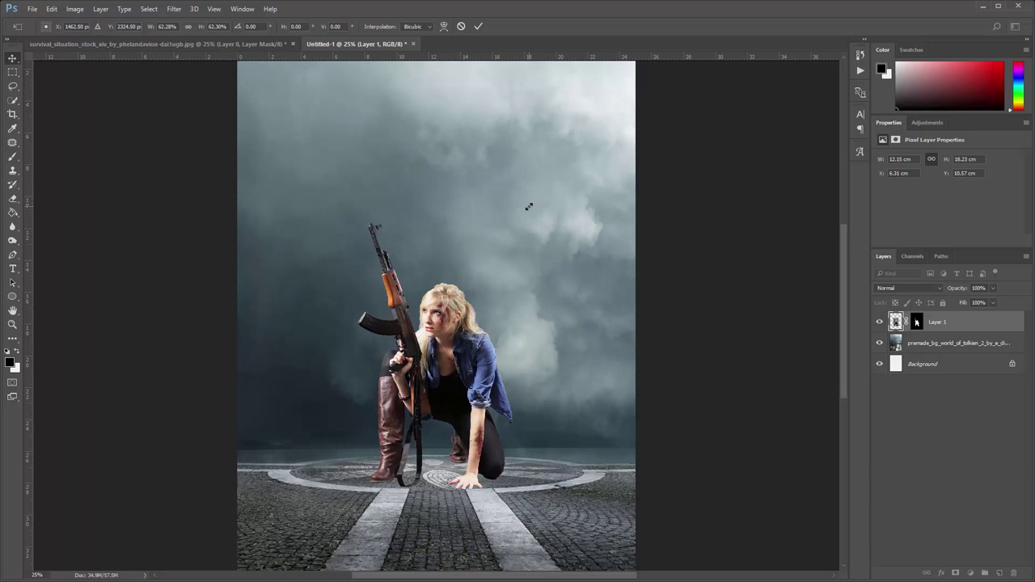
Open Layer 1's mask in Select and Mask, refine the hair edges, and apply it
{"action": "key", "text": "ctrl+plus"}
{"action": "key", "text": "ctrl+plus"}
{"action": "key", "text": "ctrl+plus"}
{"action": "left_click", "coordinate": [916, 323]}
{"action": "double_click", "coordinate": [916, 322]}
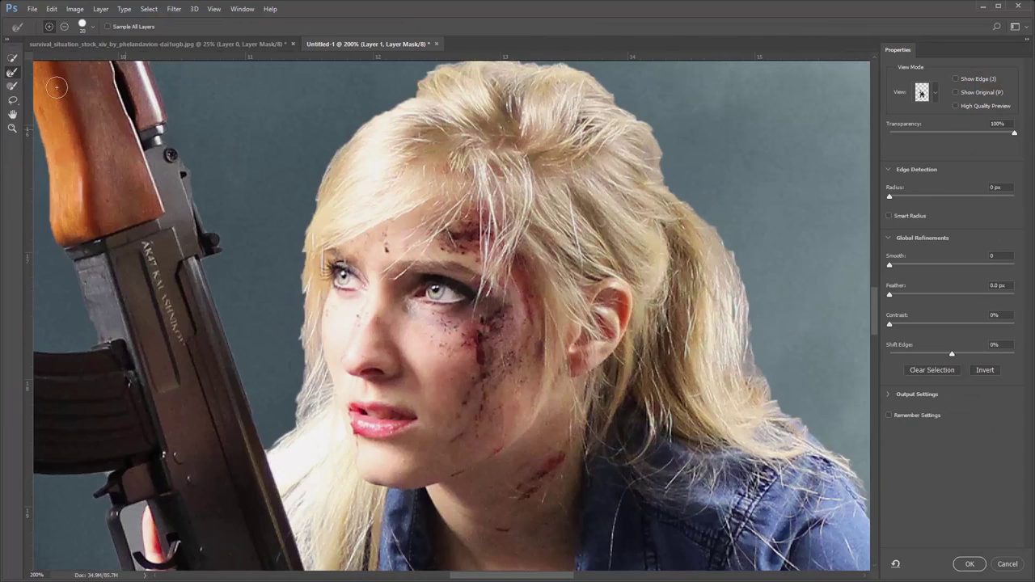
{"action": "key", "text": "ctrl+plus"}
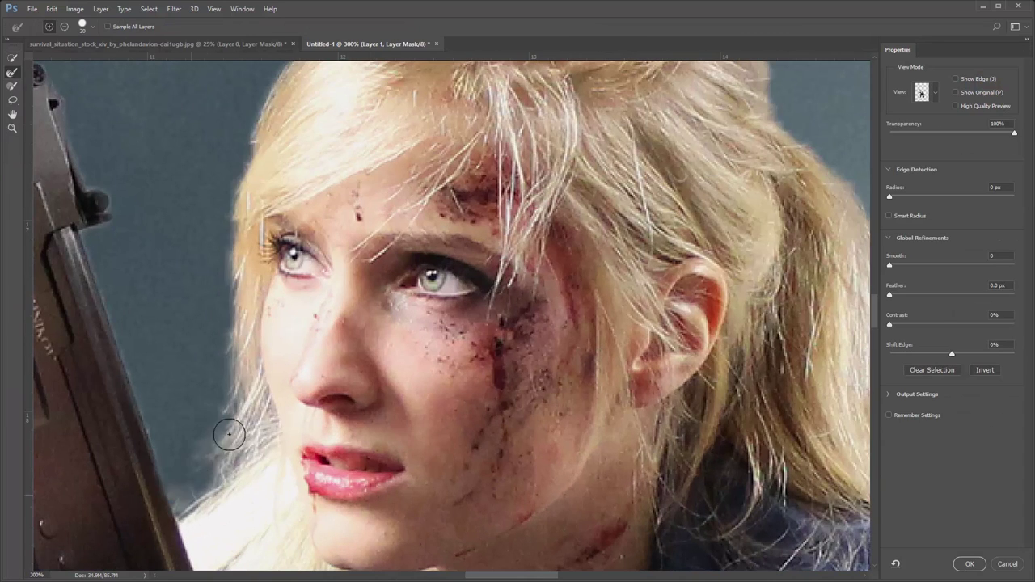
{"action": "scroll", "coordinate": [335, 139], "scroll_direction": "up", "scroll_amount": 5}
{"action": "scroll", "coordinate": [330, 224], "scroll_direction": "up", "scroll_amount": 3}
{"action": "scroll", "coordinate": [330, 224], "scroll_direction": "right", "scroll_amount": 3}
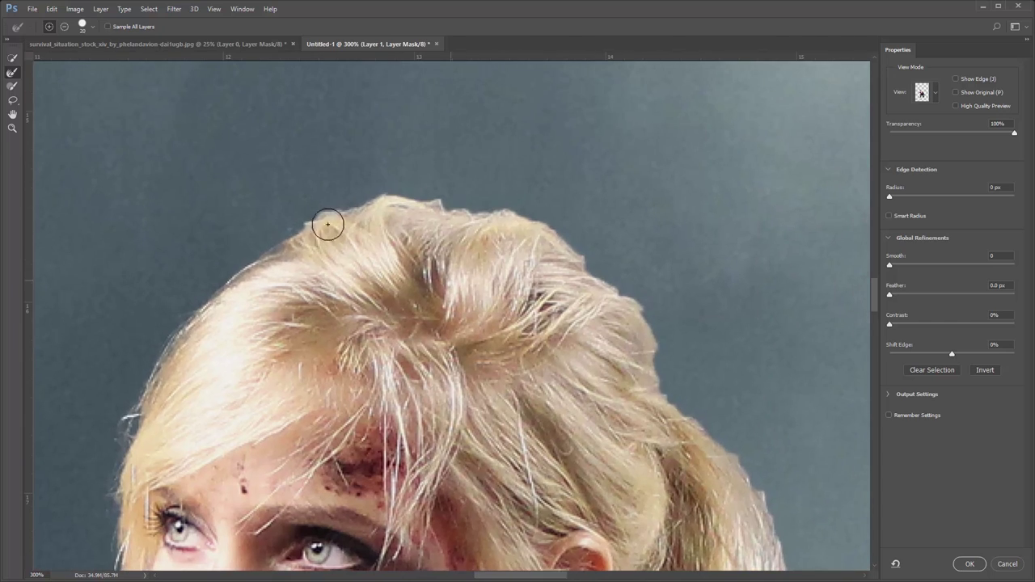
{"action": "scroll", "coordinate": [670, 381], "scroll_direction": "down", "scroll_amount": 3}
{"action": "scroll", "coordinate": [670, 380], "scroll_direction": "right", "scroll_amount": 1}
{"action": "scroll", "coordinate": [680, 421], "scroll_direction": "down", "scroll_amount": 3}
{"action": "scroll", "coordinate": [680, 421], "scroll_direction": "right", "scroll_amount": 2}
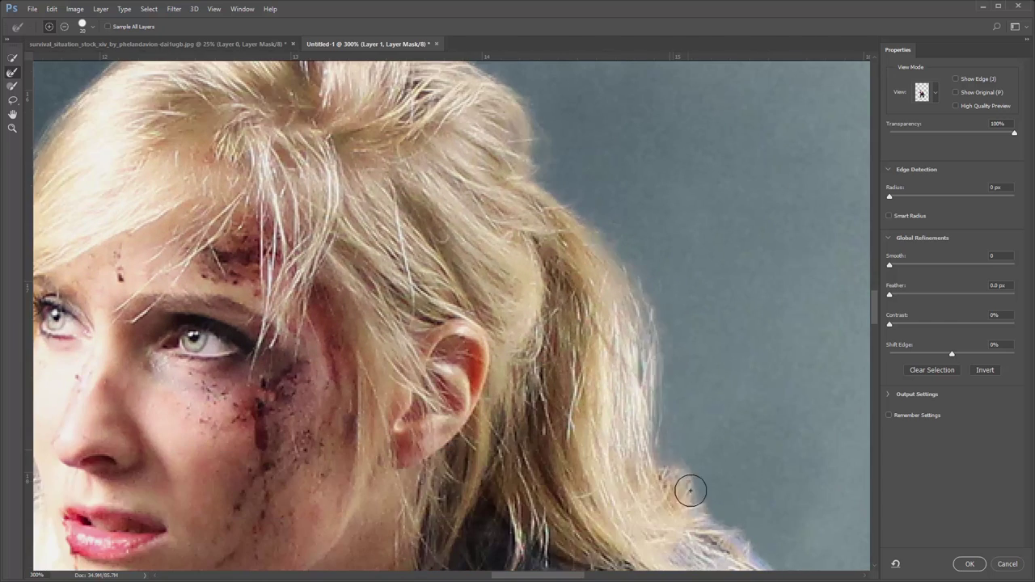
{"action": "scroll", "coordinate": [696, 441], "scroll_direction": "down", "scroll_amount": 5}
{"action": "scroll", "coordinate": [696, 441], "scroll_direction": "right", "scroll_amount": 4}
{"action": "scroll", "coordinate": [573, 300], "scroll_direction": "up", "scroll_amount": 11}
{"action": "scroll", "coordinate": [573, 300], "scroll_direction": "left", "scroll_amount": 12}
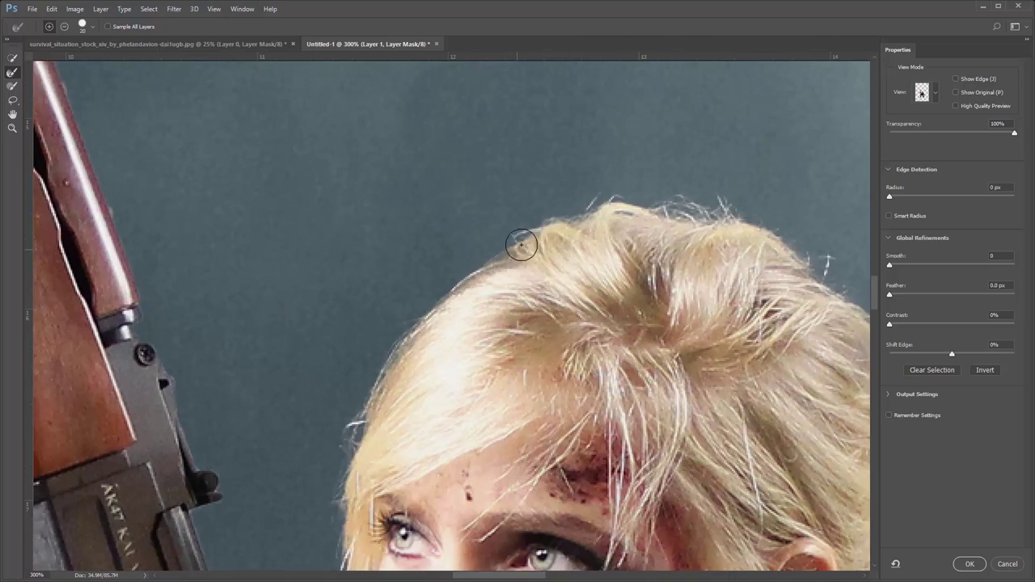
{"action": "scroll", "coordinate": [423, 319], "scroll_direction": "down", "scroll_amount": 2}
{"action": "scroll", "coordinate": [423, 319], "scroll_direction": "down", "scroll_amount": 2}
{"action": "scroll", "coordinate": [423, 203], "scroll_direction": "down", "scroll_amount": 2}
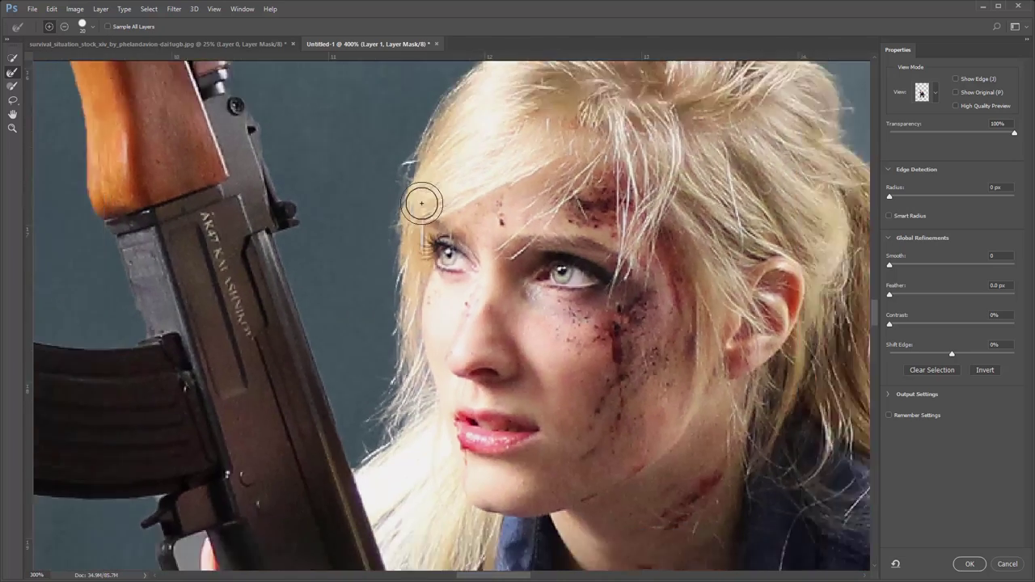
{"action": "scroll", "coordinate": [422, 203], "scroll_direction": "down", "scroll_amount": 2}
{"action": "left_click", "coordinate": [970, 564]}
Apply a Camera Raw Filter to the woman: temperature −5, highlights −17, vibrance −11
{"action": "scroll", "coordinate": [555, 351], "scroll_direction": "down", "scroll_amount": 2}
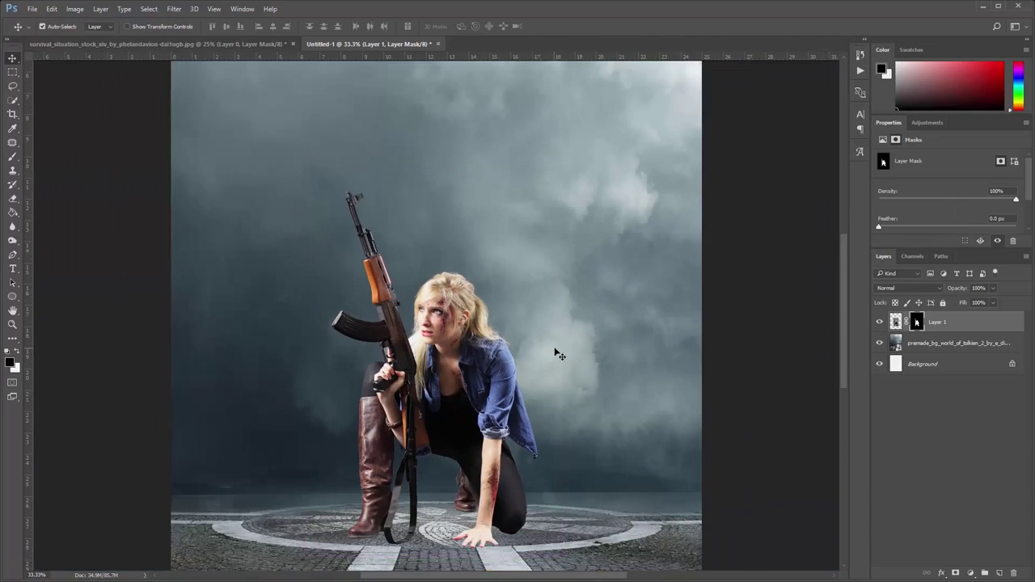
{"action": "left_click", "coordinate": [895, 322]}
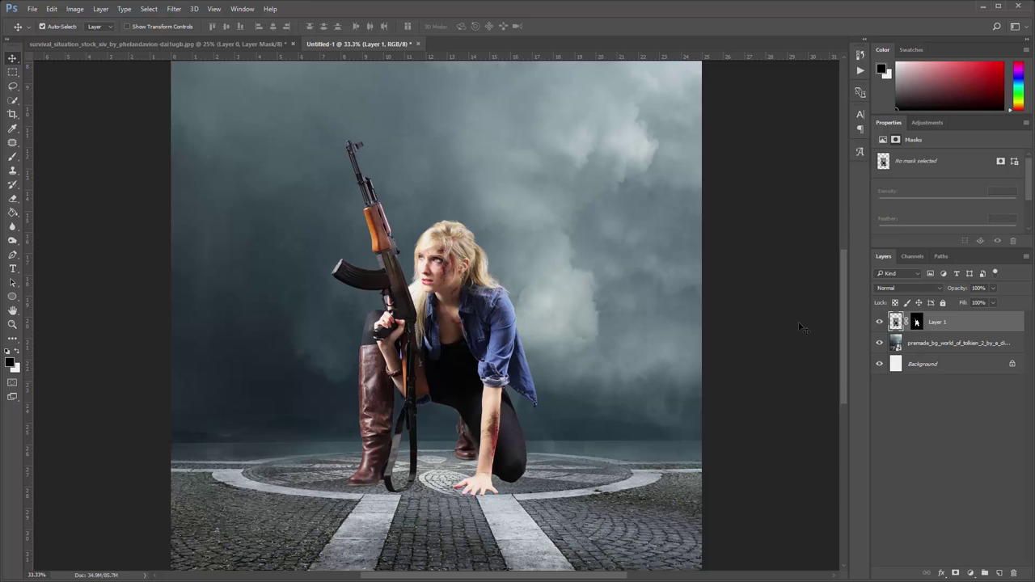
{"action": "left_click", "coordinate": [174, 9]}
{"action": "left_click", "coordinate": [194, 71]}
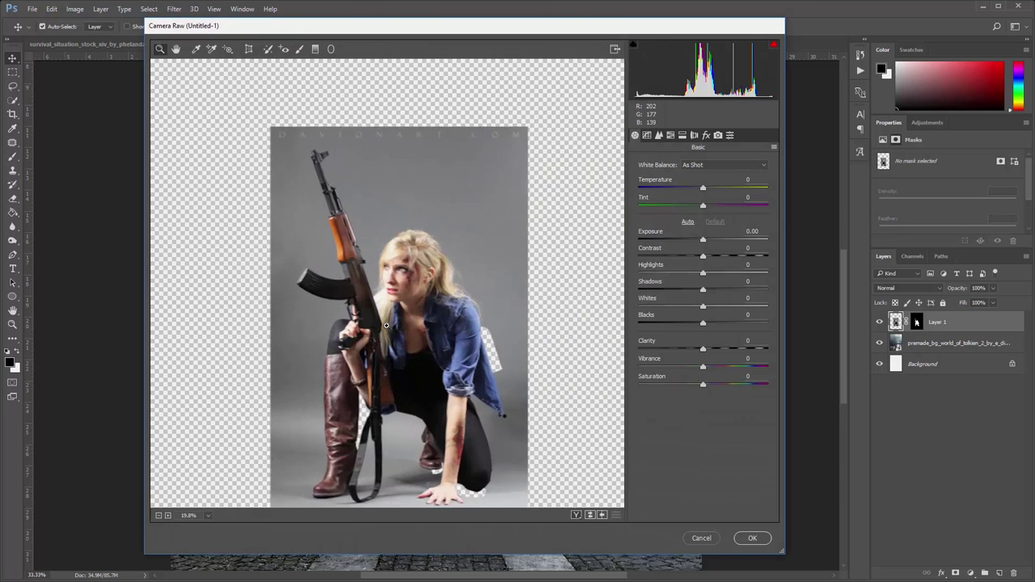
{"action": "left_click_drag", "start_coordinate": [703, 187], "coordinate": [709, 185]}
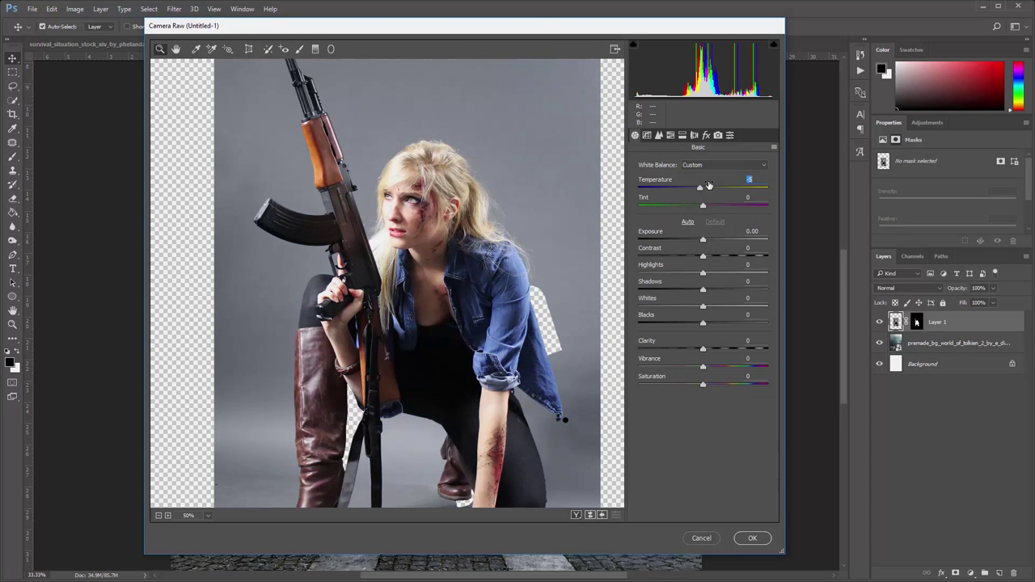
{"action": "mouse_move", "coordinate": [711, 267]}
{"action": "left_mouse_down"}
{"action": "mouse_move", "coordinate": [702, 271]}
{"action": "mouse_move", "coordinate": [712, 288]}
{"action": "left_mouse_up"}
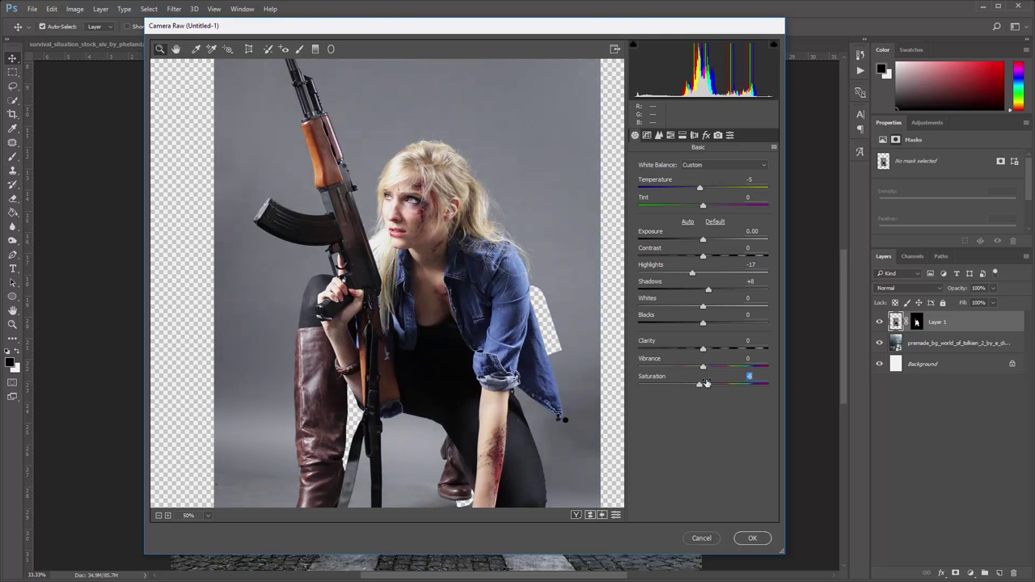
{"action": "left_click_drag", "start_coordinate": [728, 365], "coordinate": [720, 368]}
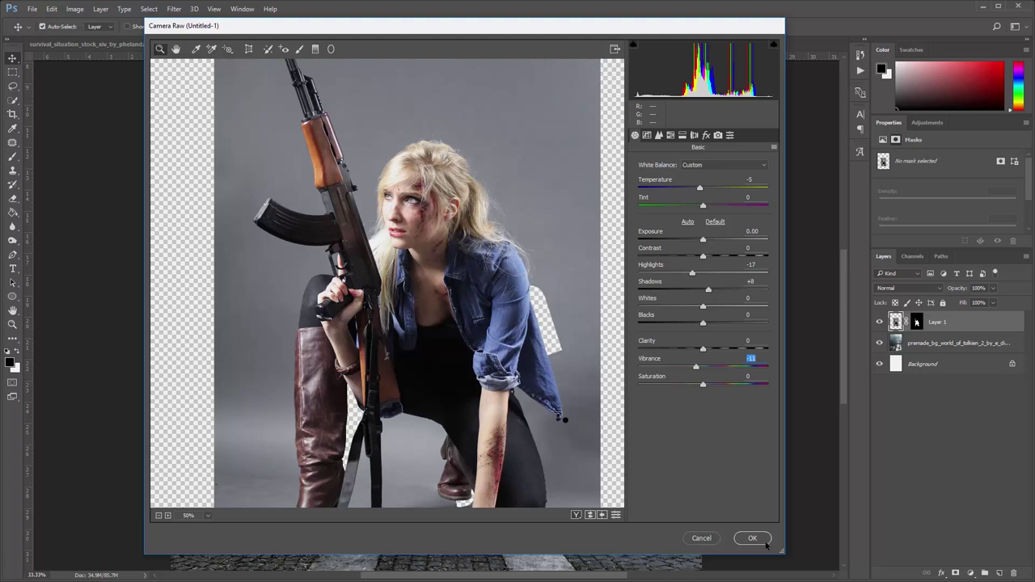
Shift the Blues hue slightly and boost Oranges saturation in HSL, then apply
{"action": "left_click", "coordinate": [671, 135]}
{"action": "left_click_drag", "start_coordinate": [712, 307], "coordinate": [706, 307]}
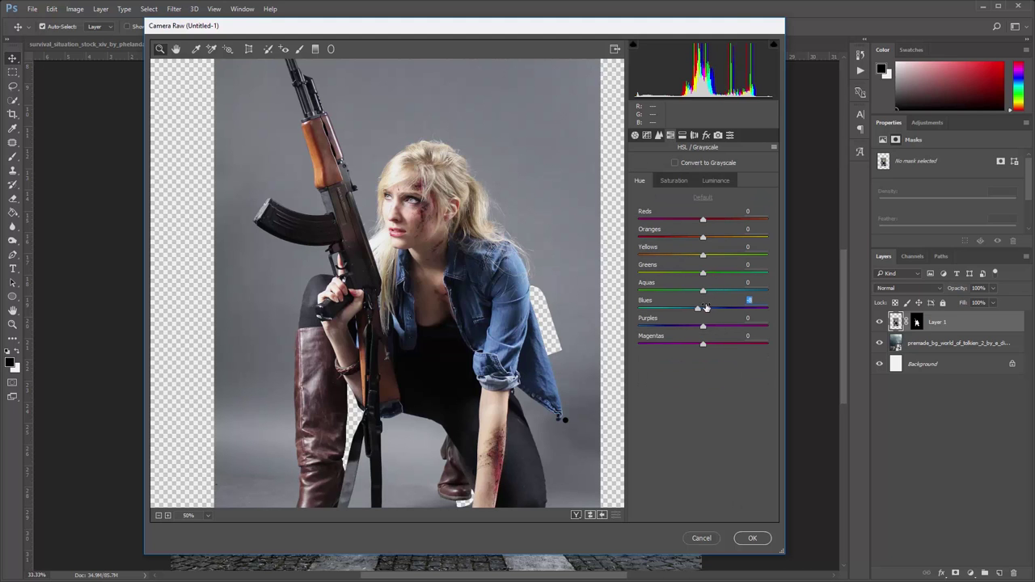
{"action": "left_click", "coordinate": [673, 181]}
{"action": "left_click_drag", "start_coordinate": [703, 237], "coordinate": [715, 240]}
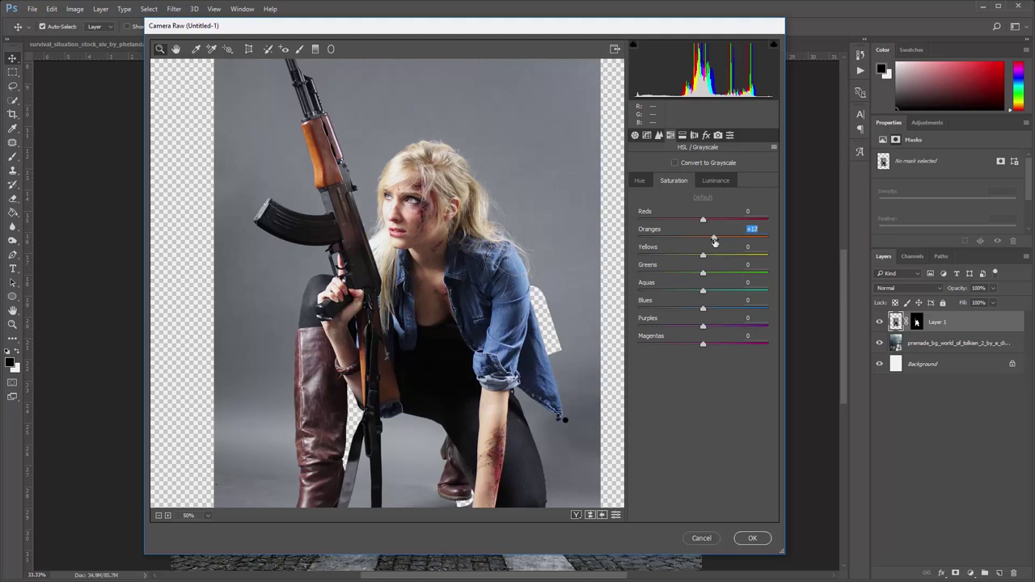
{"action": "left_click", "coordinate": [752, 538]}
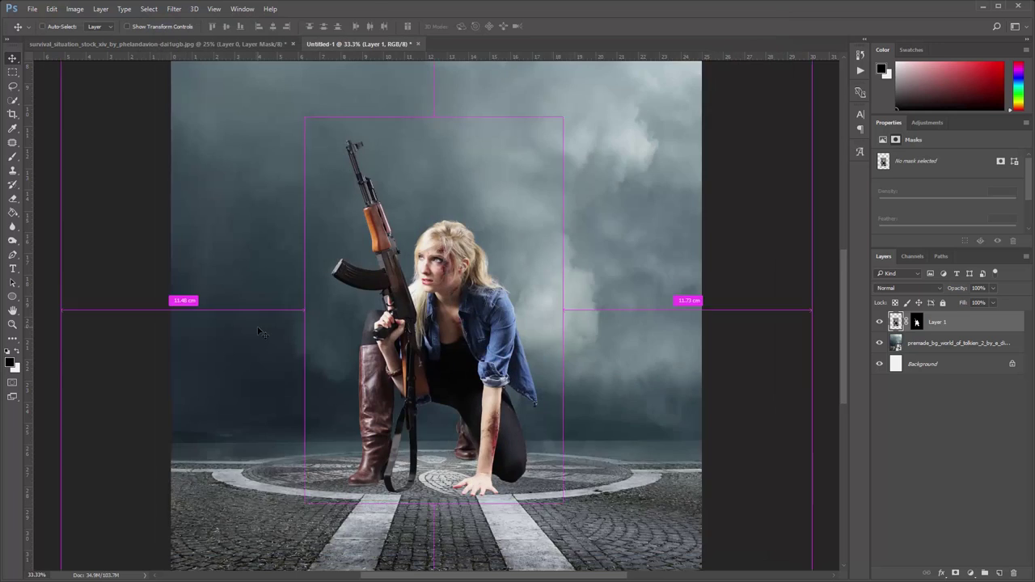
Duplicate the woman's layer and fill the copy with a dark navy Color Overlay
{"action": "key", "text": "ctrl+plus"}
{"action": "key", "text": "ctrl+plus"}
{"action": "key", "text": "ctrl+minus"}
{"action": "key", "text": "ctrl+minus"}
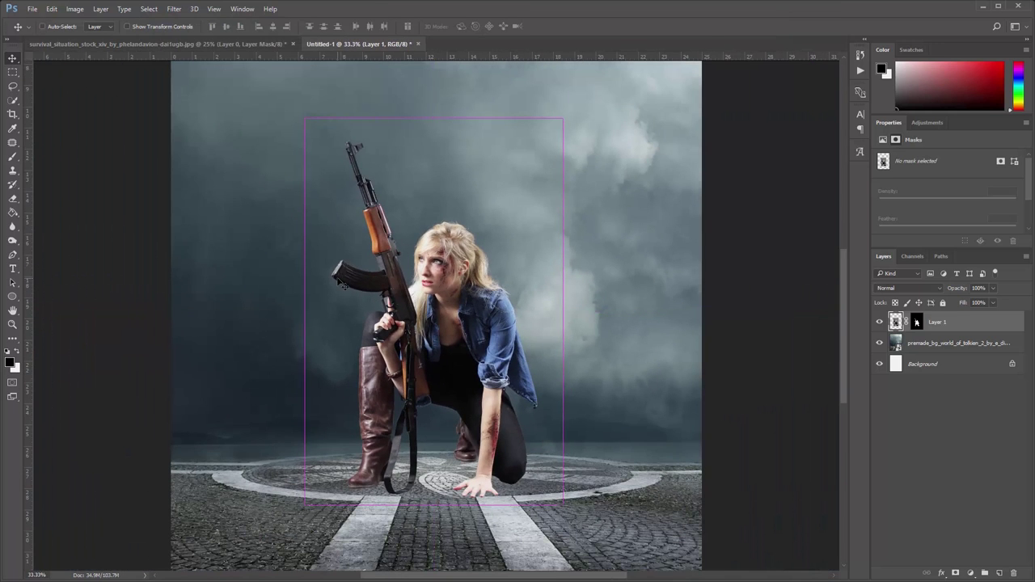
{"action": "key", "text": "ctrl+h"}
{"action": "key", "text": "ctrl+j"}
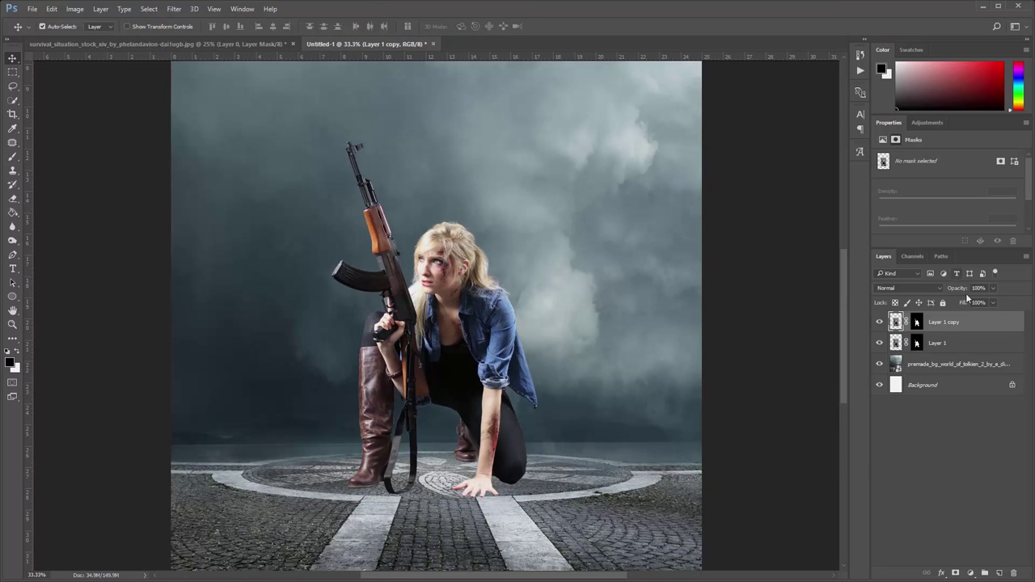
{"action": "double_click", "coordinate": [896, 322]}
{"action": "left_click", "coordinate": [861, 574]}
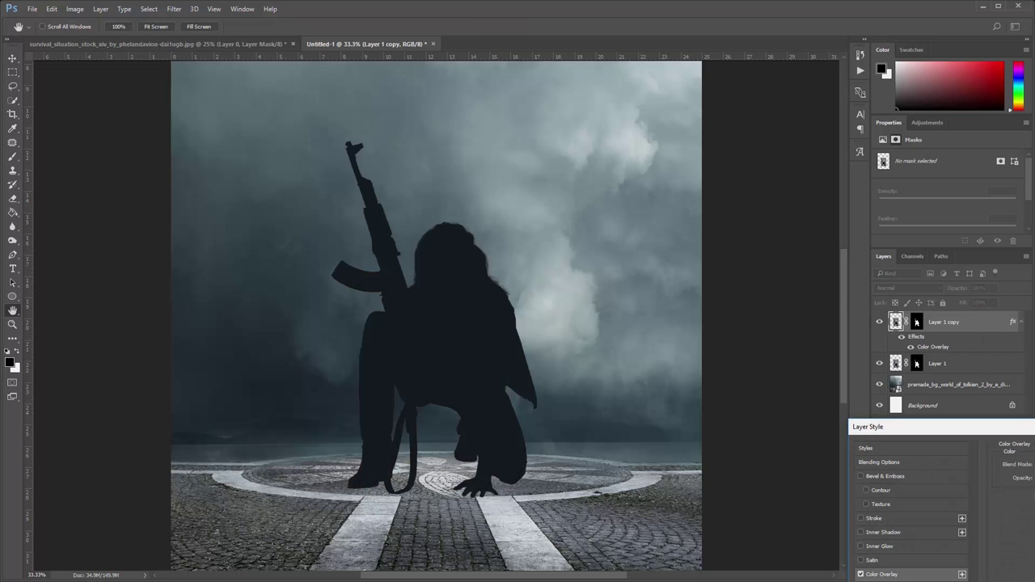
{"action": "left_click", "coordinate": [633, 430]}
{"action": "left_click", "coordinate": [210, 405]}
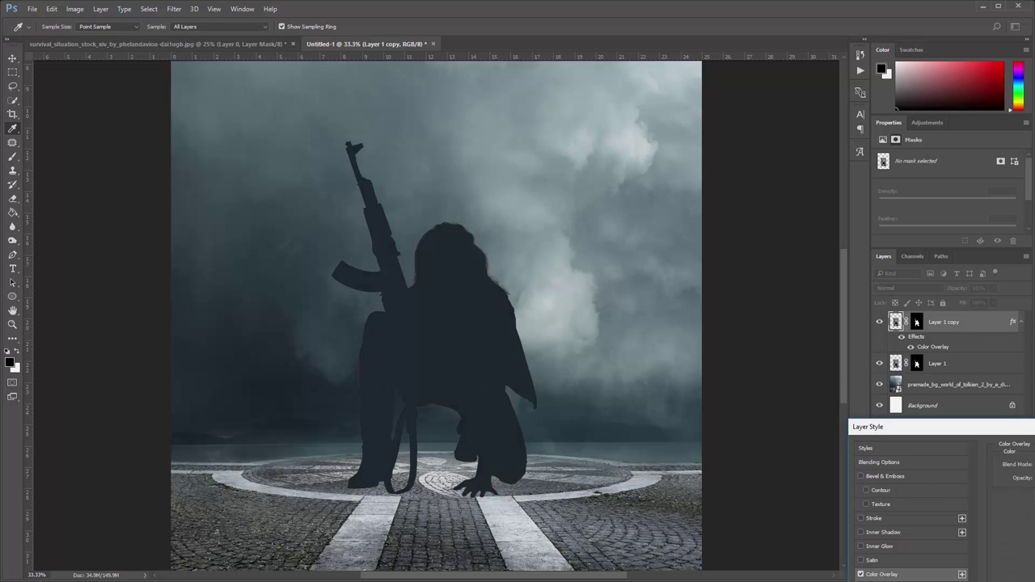
{"action": "key", "text": "Return"}
Squash the navy copy flat onto the plaza and spread its base in perspective
{"action": "key", "text": "ctrl+t"}
{"action": "mouse_move", "coordinate": [433, 118]}
{"action": "left_mouse_down"}
{"action": "mouse_move", "coordinate": [434, 440]}
{"action": "mouse_move", "coordinate": [470, 483]}
{"action": "left_mouse_up"}
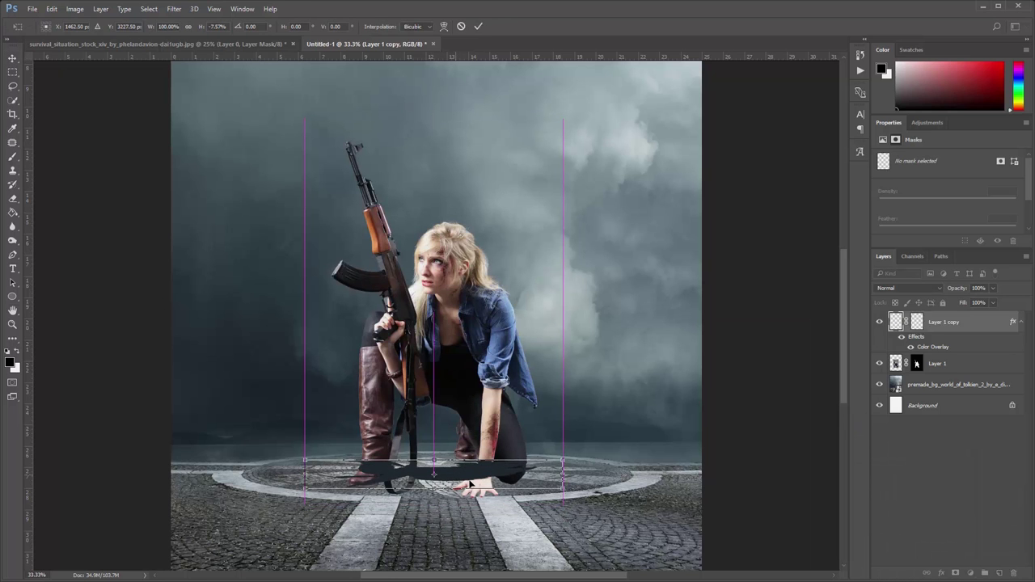
{"action": "right_click", "coordinate": [508, 477]}
{"action": "left_click", "coordinate": [550, 545]}
{"action": "left_click_drag", "start_coordinate": [563, 488], "coordinate": [581, 489]}
{"action": "left_click_drag", "start_coordinate": [443, 480], "coordinate": [466, 481]}
Distort the flattened shadow's corners so it lies along the ground
{"action": "right_click", "coordinate": [409, 482]}
{"action": "left_click", "coordinate": [428, 545]}
{"action": "left_click_drag", "start_coordinate": [277, 506], "coordinate": [356, 508]}
{"action": "left_click_drag", "start_coordinate": [599, 506], "coordinate": [701, 512]}
{"action": "left_click_drag", "start_coordinate": [548, 474], "coordinate": [508, 487]}
{"action": "key", "text": "Return"}
Move the shadow layer below the woman and nudge it into place under her
{"action": "key", "text": "ctrl+bracketleft"}
{"action": "scroll", "coordinate": [534, 364], "scroll_direction": "up", "scroll_amount": 1}
{"action": "key", "text": "ctrl+t"}
{"action": "left_click_drag", "start_coordinate": [615, 443], "coordinate": [619, 437]}
{"action": "key", "text": "ctrl+z"}
{"action": "left_click_drag", "start_coordinate": [622, 373], "coordinate": [568, 354]}
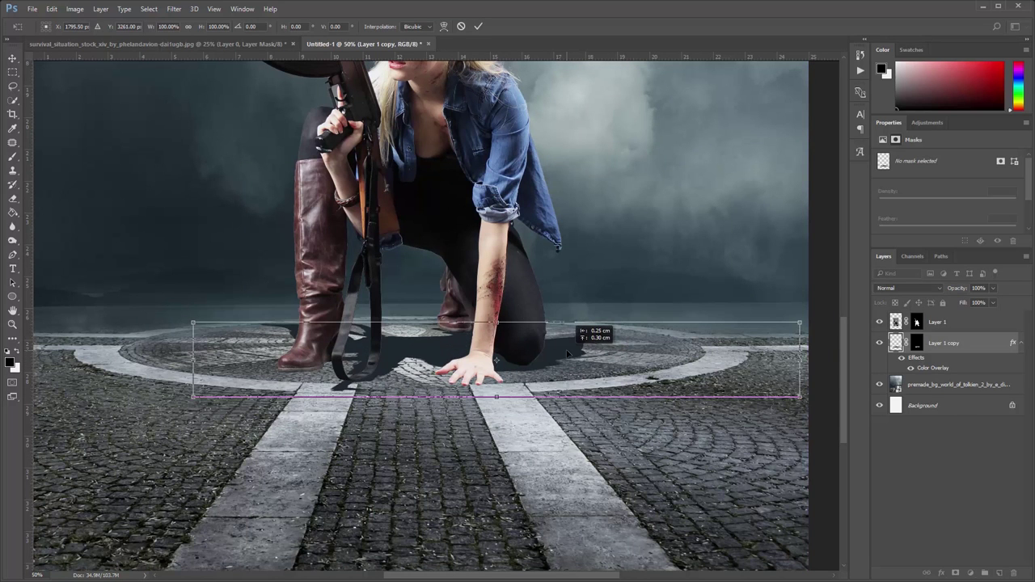
Soften the shadow with a roughly 4 px Gaussian Blur, lower its opacity, and set Multiply
{"action": "key", "text": "Return"}
{"action": "left_click", "coordinate": [174, 11]}
{"action": "left_click", "coordinate": [348, 167]}
{"action": "left_click_drag", "start_coordinate": [412, 255], "coordinate": [408, 258]}
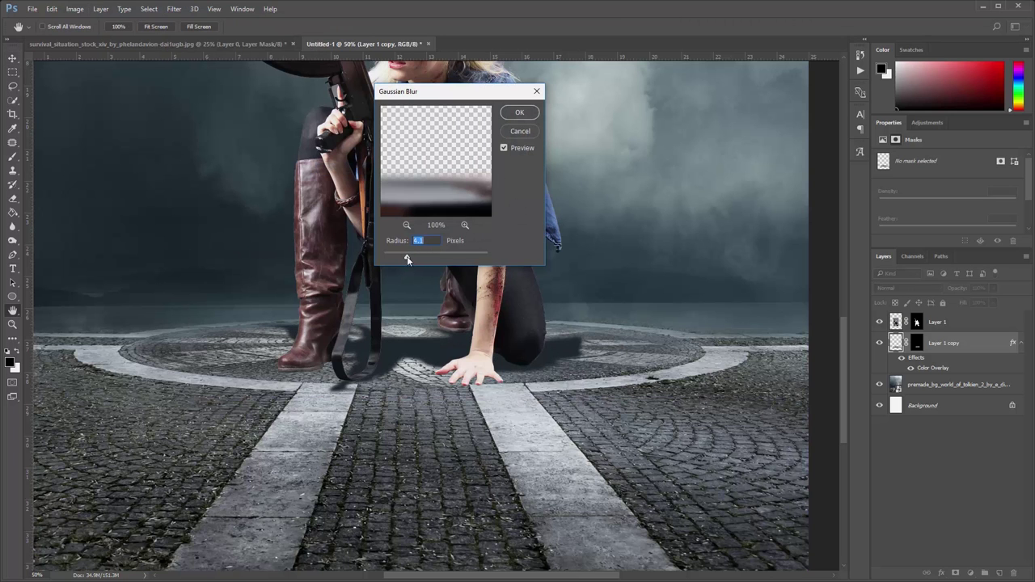
{"action": "left_click", "coordinate": [521, 113]}
{"action": "left_click_drag", "start_coordinate": [994, 288], "coordinate": [978, 302]}
{"action": "key", "text": "shift+alt+m"}
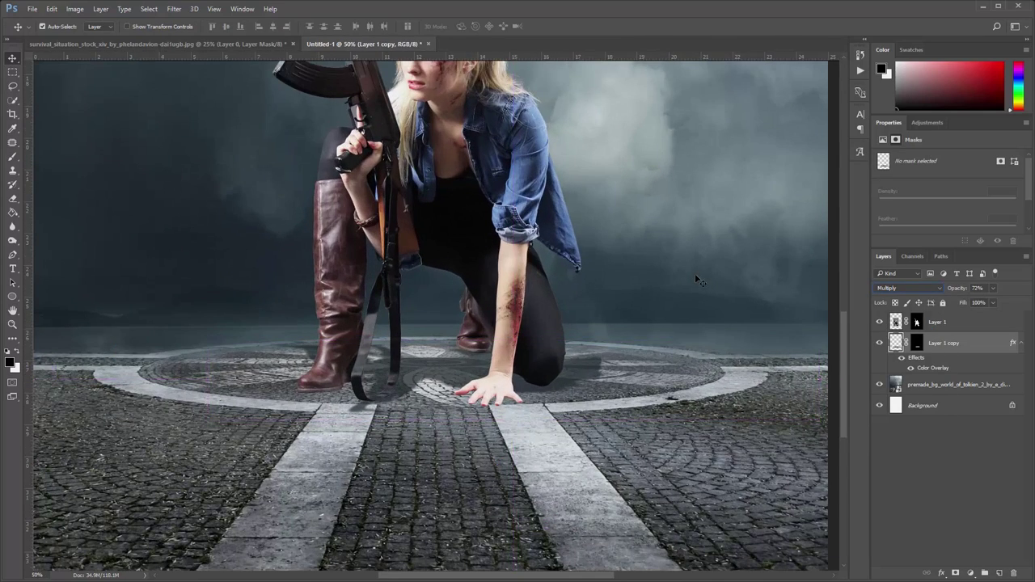
Select the shadow's layer mask and set up a soft brush at about 117 px
{"action": "left_click", "coordinate": [918, 346]}
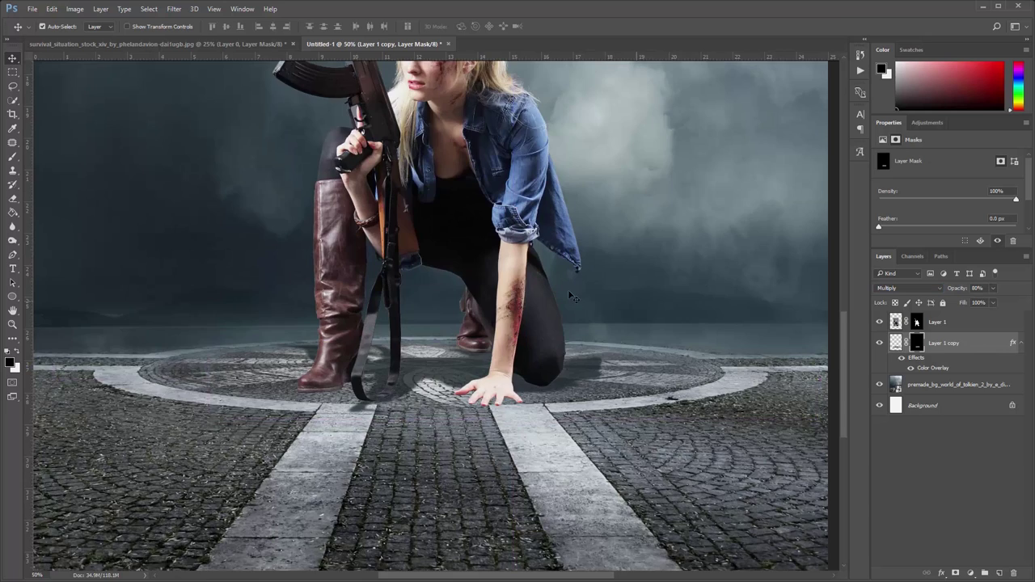
{"action": "key", "text": "ctrl+1"}
{"action": "left_click", "coordinate": [12, 158]}
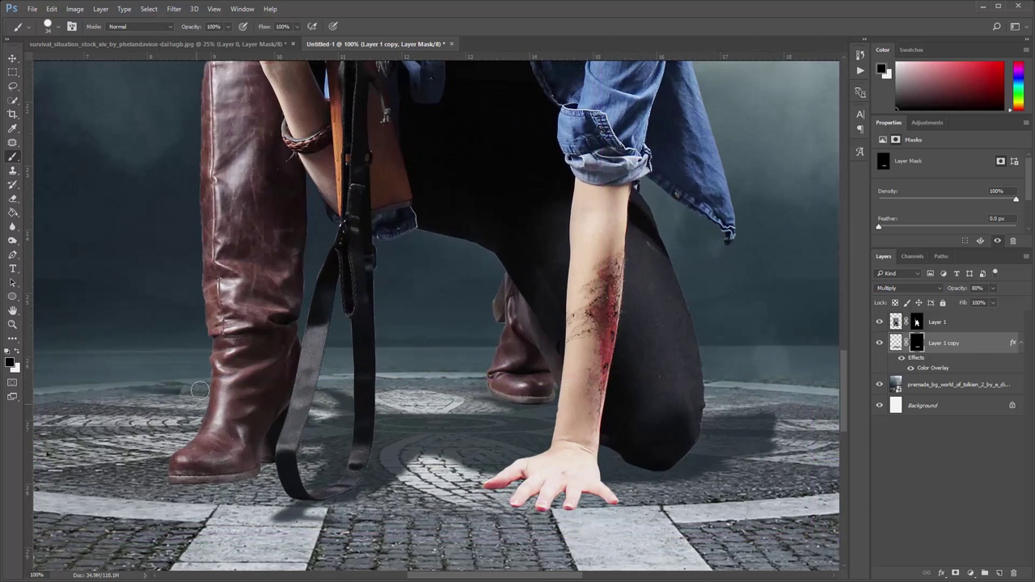
{"action": "right_click", "coordinate": [315, 417]}
{"action": "left_click", "coordinate": [185, 356]}
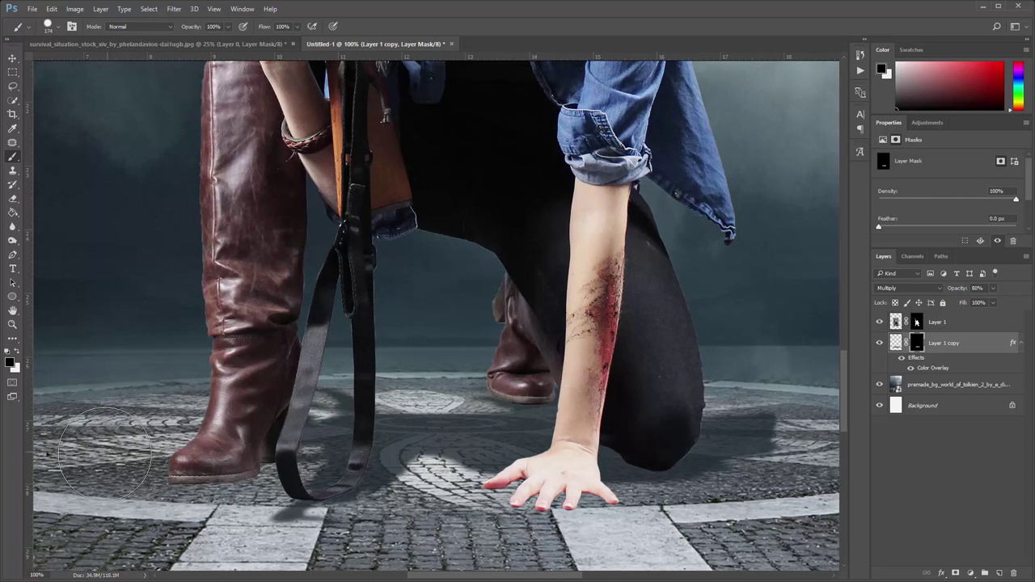
{"action": "right_click", "coordinate": [544, 411]}
{"action": "left_click_drag", "start_coordinate": [647, 438], "coordinate": [636, 439]}
{"action": "left_click", "coordinate": [496, 366]}
Pan over the arm and legs, then select the background photo layer
{"action": "right_click", "coordinate": [527, 381]}
{"action": "left_click", "coordinate": [504, 391]}
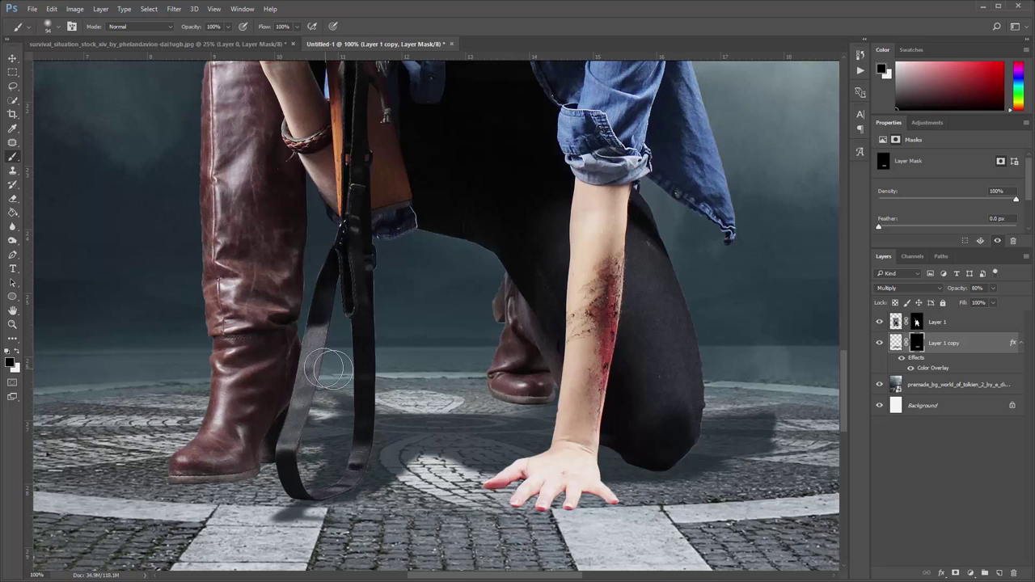
{"action": "left_click_drag", "start_coordinate": [647, 368], "coordinate": [625, 330]}
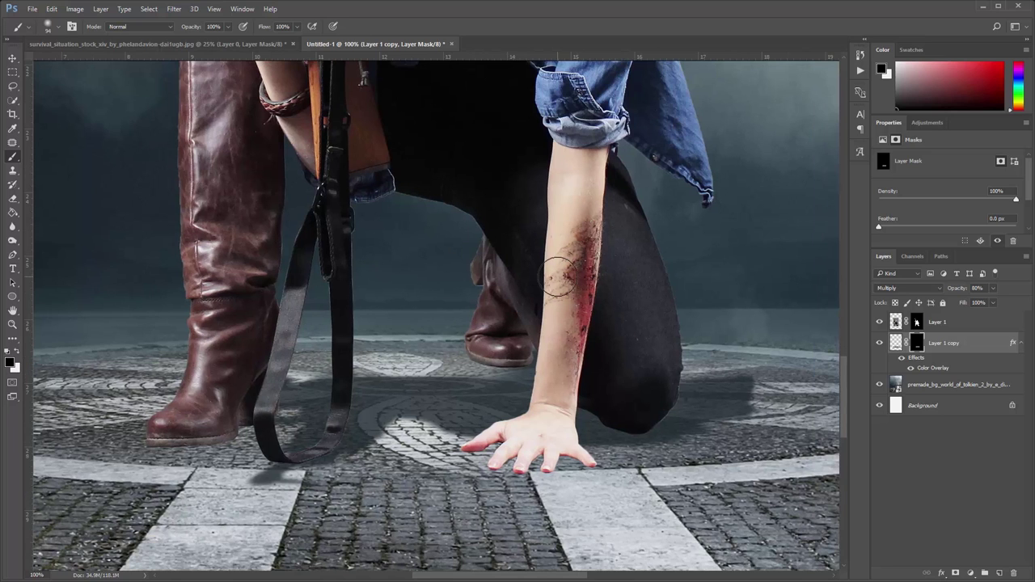
{"action": "scroll", "coordinate": [560, 276], "scroll_direction": "down", "scroll_amount": 1}
{"action": "scroll", "coordinate": [559, 278], "scroll_direction": "down", "scroll_amount": 1}
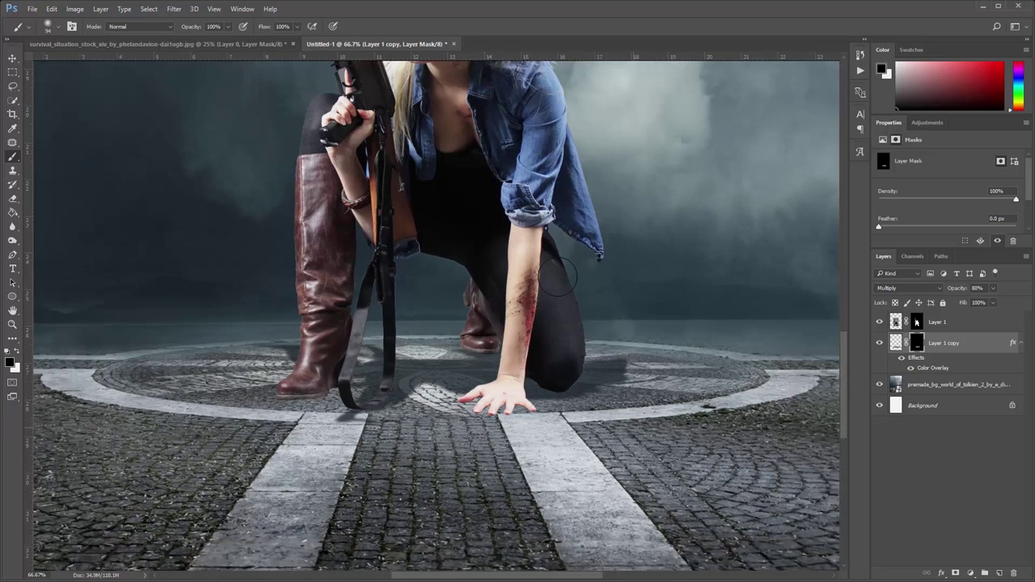
{"action": "left_click", "coordinate": [951, 386]}
Add a new layer above the background and paint a dark grey-blue patch sampled from the floor
{"action": "left_click", "coordinate": [1000, 572]}
{"action": "right_click", "coordinate": [382, 415]}
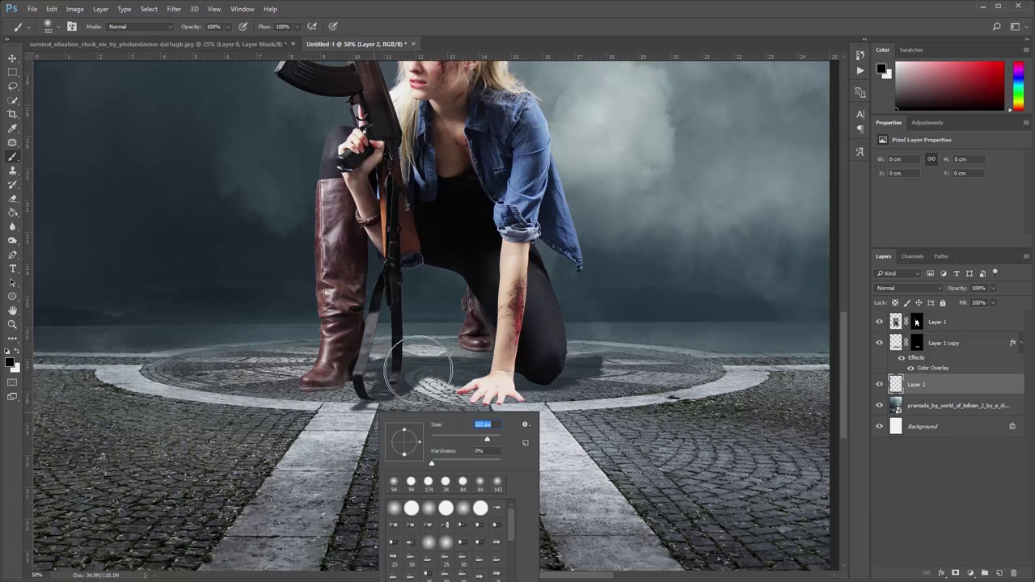
{"action": "key", "text": "Escape"}
{"action": "key", "text": "i"}
{"action": "left_click", "coordinate": [444, 373]}
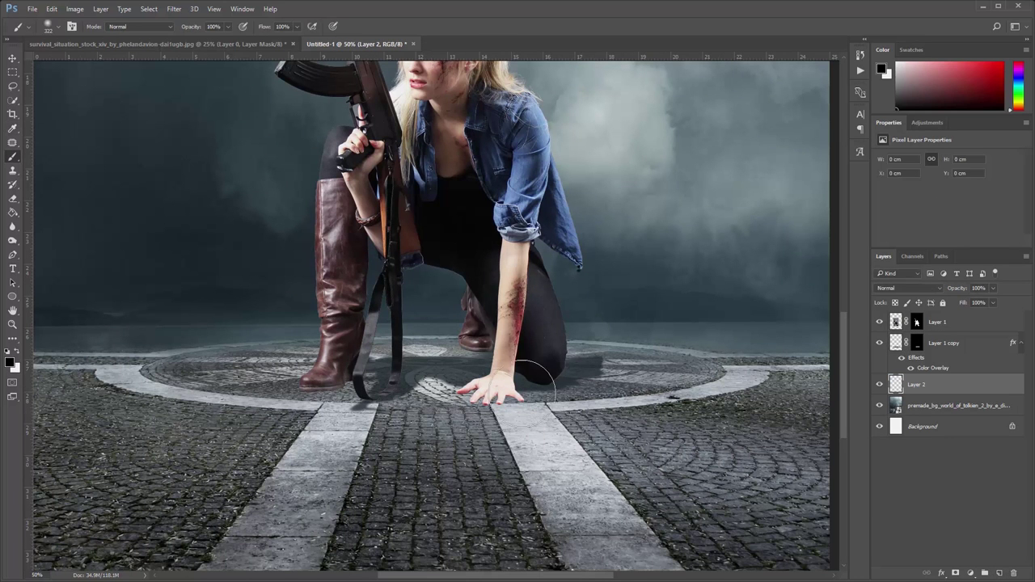
{"action": "key", "text": "b"}
{"action": "left_click", "coordinate": [13, 58]}
Stretch the painted patch into a wide shadow and move it down onto the floor
{"action": "key", "text": "ctrl+t"}
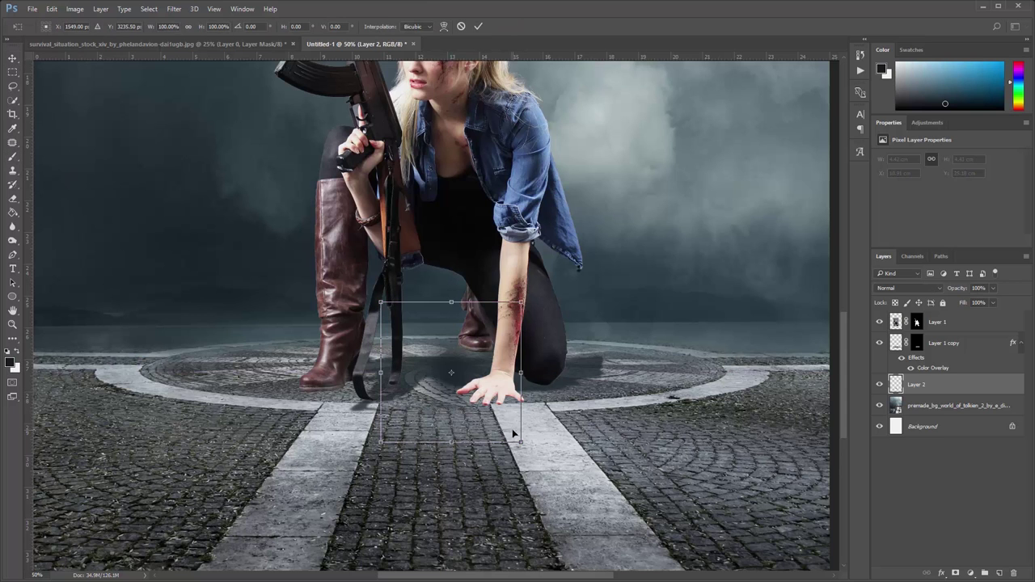
{"action": "mouse_move", "coordinate": [521, 442]}
{"action": "left_mouse_down"}
{"action": "mouse_move", "coordinate": [424, 407]}
{"action": "mouse_move", "coordinate": [570, 407]}
{"action": "left_mouse_up"}
{"action": "key", "text": "ctrl+z"}
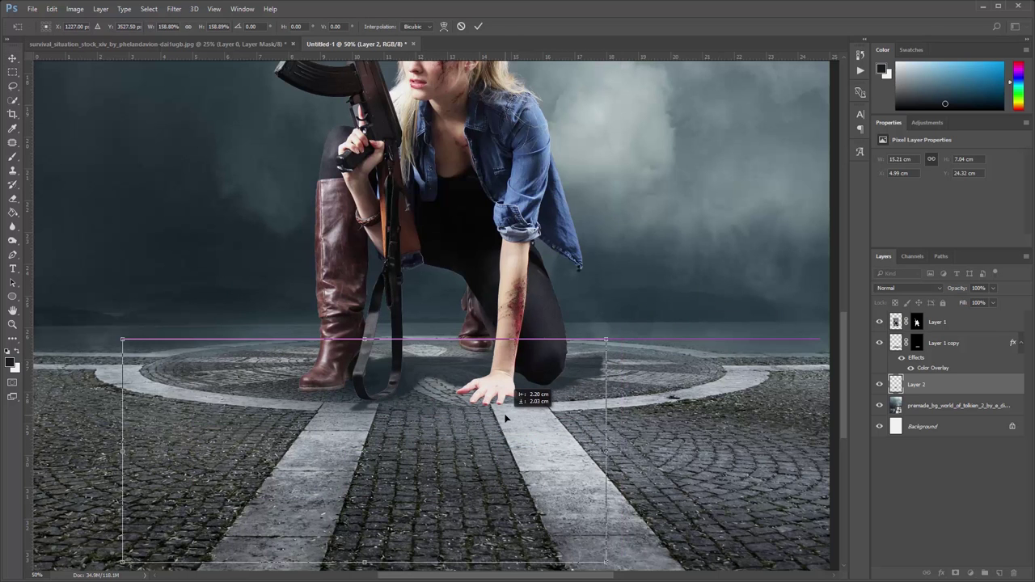
{"action": "left_click_drag", "start_coordinate": [570, 407], "coordinate": [500, 418]}
{"action": "key", "text": "Return"}
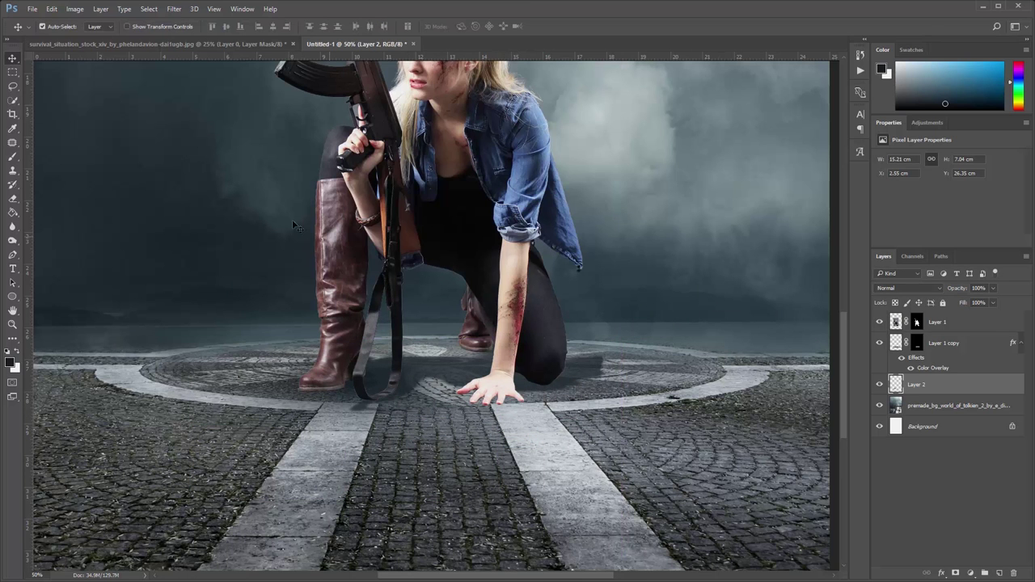
Add a layer mask to the ground shadow and lower its opacity to 79%
{"action": "left_click", "coordinate": [955, 573]}
{"action": "key", "text": "b"}
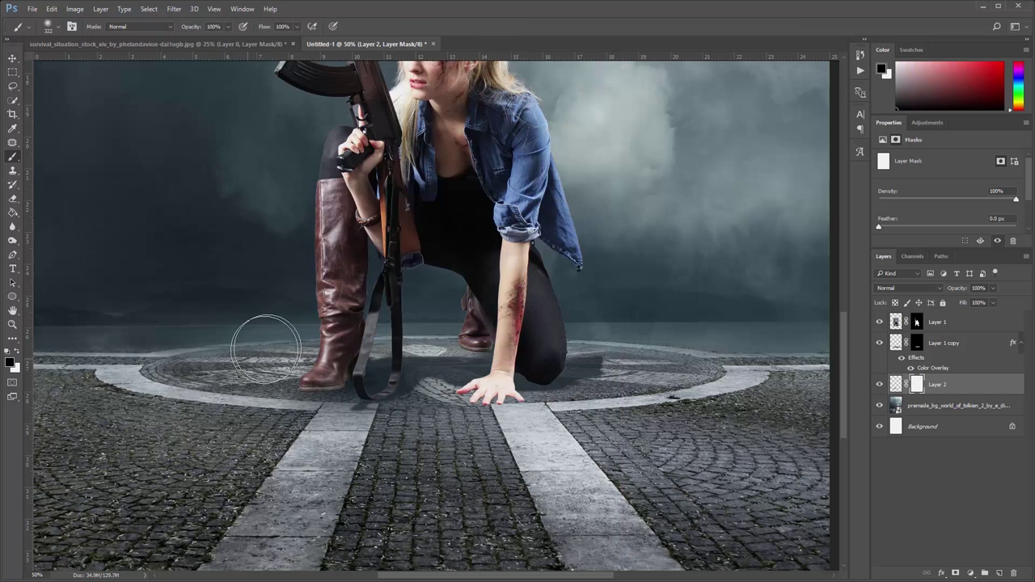
{"action": "left_click", "coordinate": [895, 384]}
{"action": "key", "text": "ctrl+plus"}
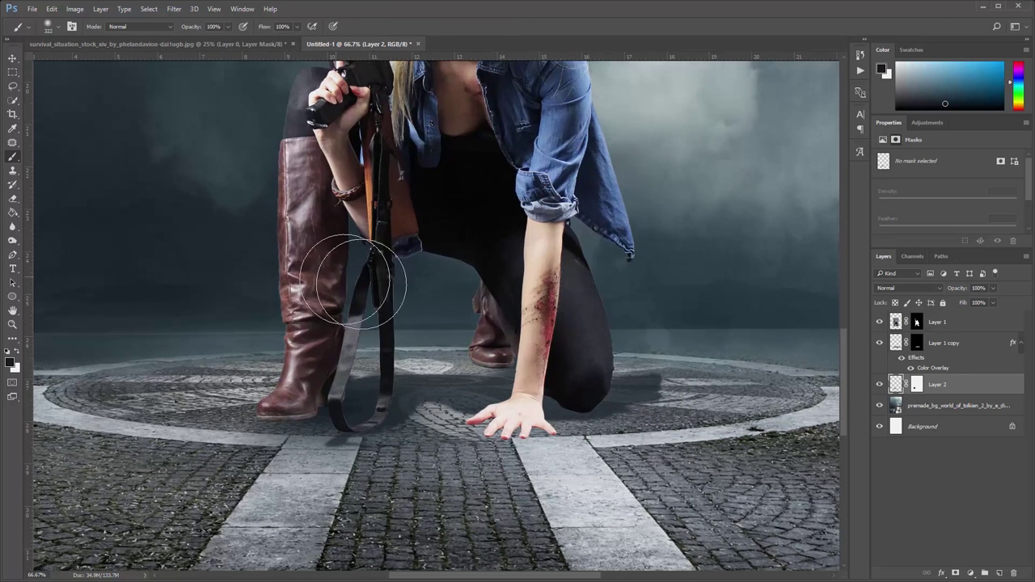
{"action": "left_click_drag", "start_coordinate": [996, 288], "coordinate": [979, 303]}
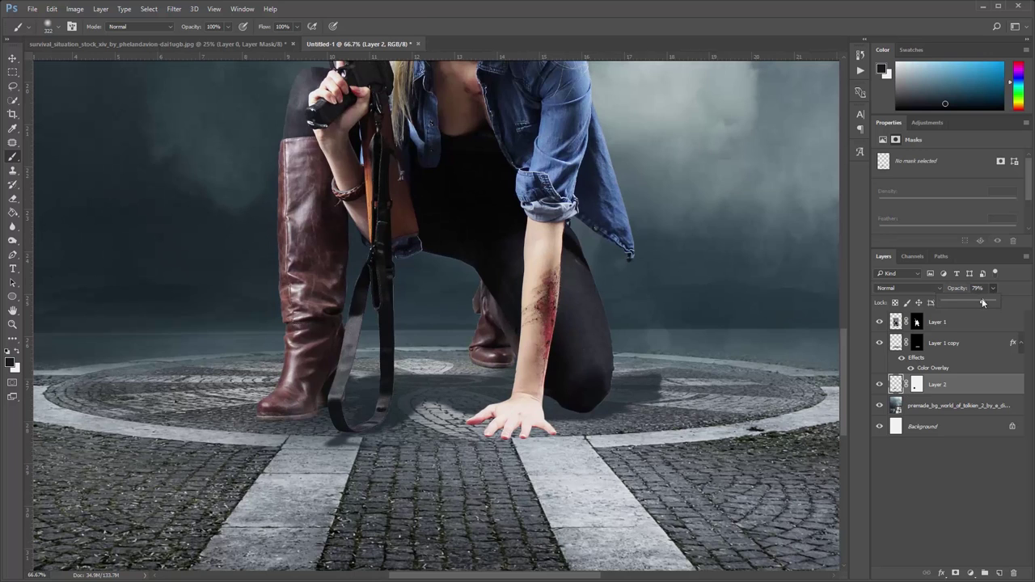
{"action": "key", "text": "ctrl+plus"}
Open Layer 1's layer style and turn on Drop Shadow
{"action": "double_click", "coordinate": [895, 322]}
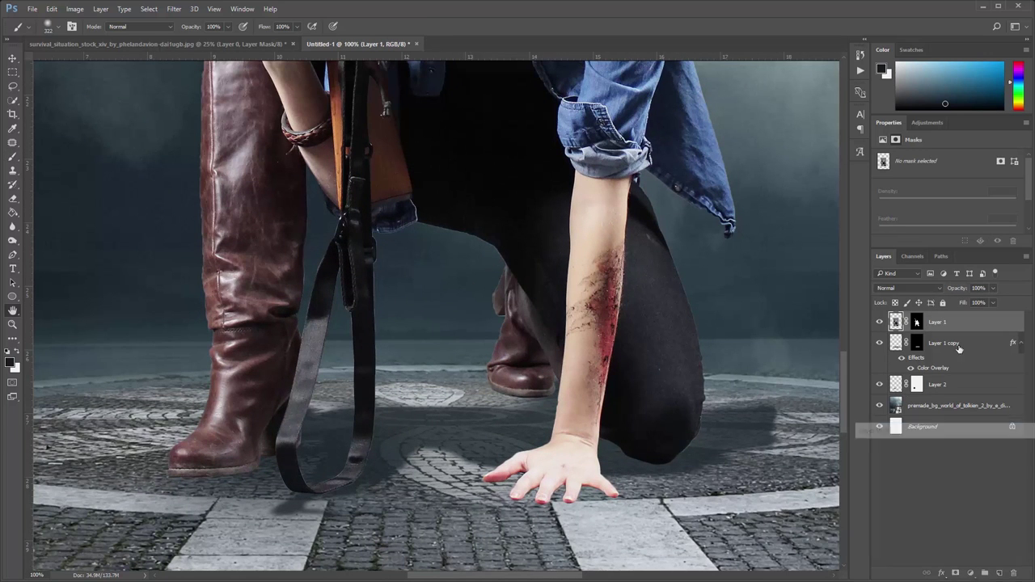
{"action": "key", "text": "Escape"}
{"action": "key", "text": "alt+ctrl+r"}
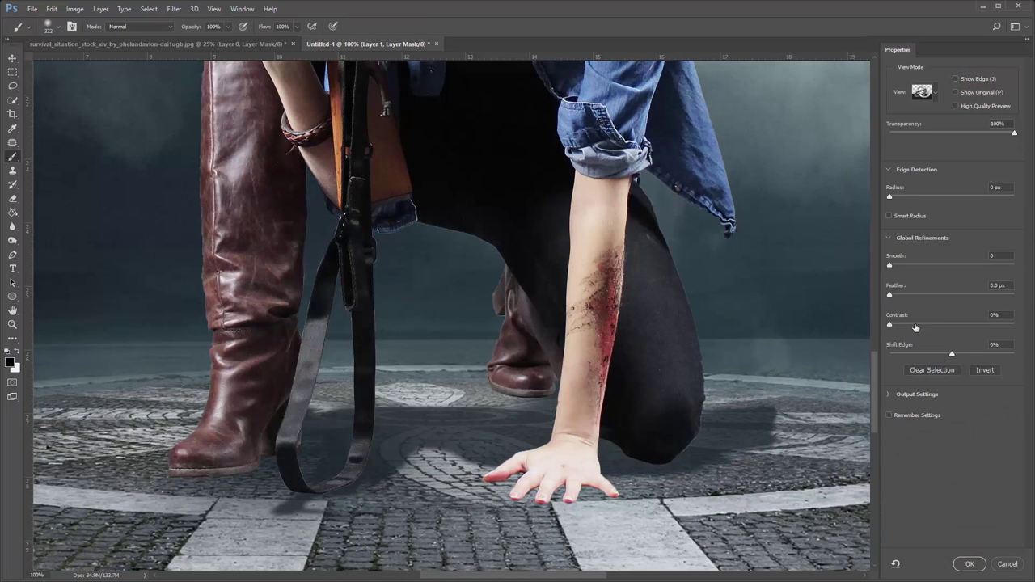
{"action": "key", "text": "Escape"}
{"action": "double_click", "coordinate": [975, 324]}
{"action": "left_click", "coordinate": [274, 419]}
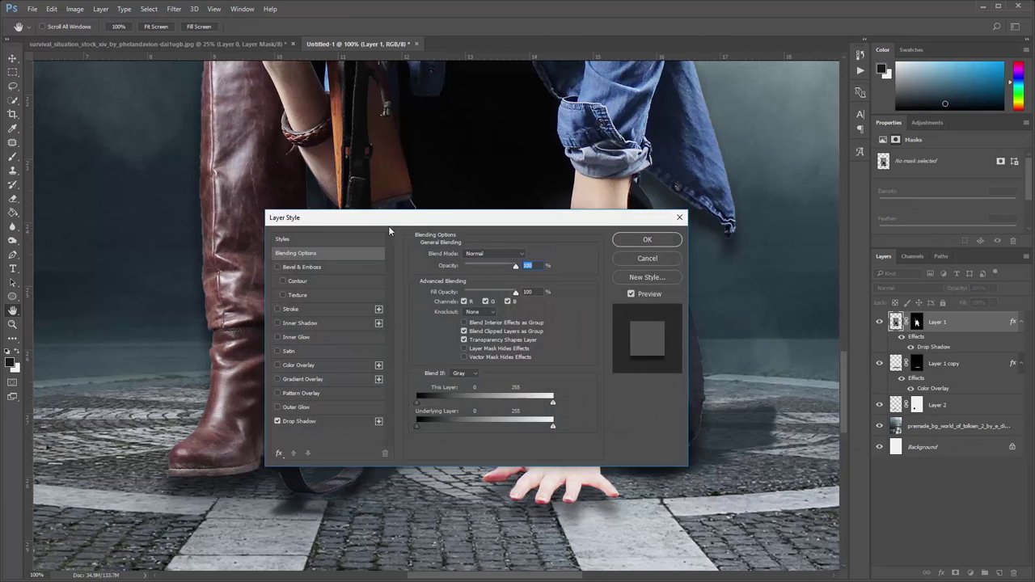
{"action": "left_click_drag", "start_coordinate": [508, 217], "coordinate": [686, 101]}
{"action": "left_click", "coordinate": [472, 306]}
Set the drop shadow distance to about 14 and size to 12, then apply it
{"action": "mouse_move", "coordinate": [650, 188]}
{"action": "left_mouse_down"}
{"action": "mouse_move", "coordinate": [633, 188]}
{"action": "mouse_move", "coordinate": [633, 209]}
{"action": "left_mouse_up"}
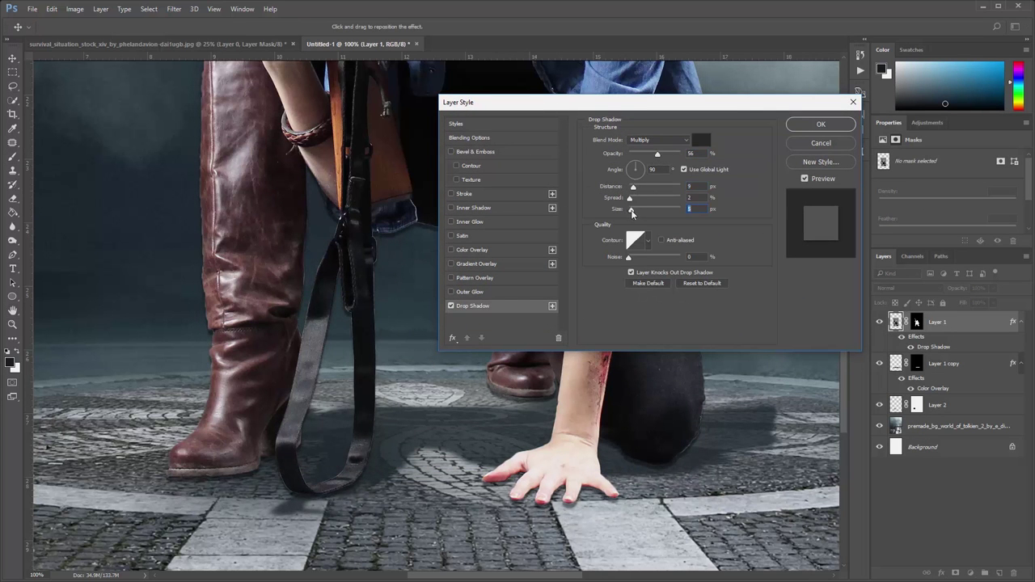
{"action": "type", "text": "9"}
{"action": "left_click", "coordinate": [692, 186]}
{"action": "key", "text": "Up"}
{"action": "key", "text": "Up"}
{"action": "key", "text": "Up"}
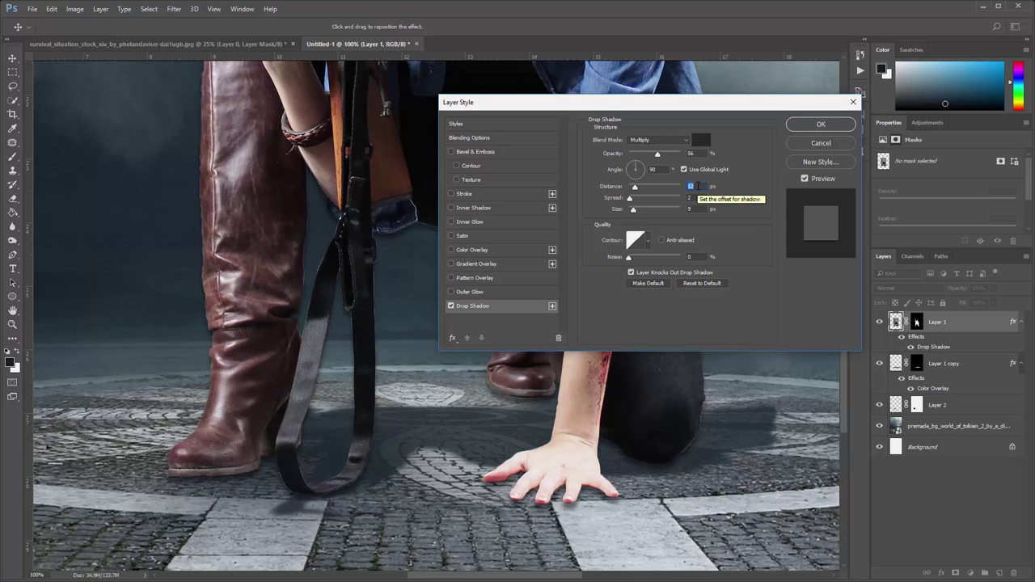
{"action": "key", "text": "Up"}
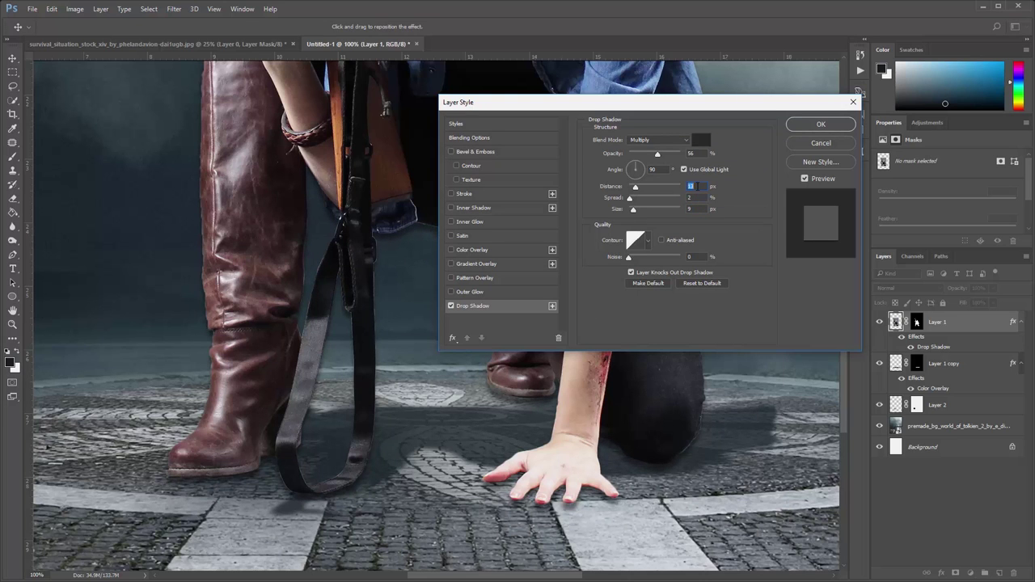
{"action": "left_click", "coordinate": [691, 209]}
{"action": "key", "text": "Up"}
{"action": "key", "text": "Up"}
{"action": "key", "text": "Up"}
{"action": "key", "text": "Return"}
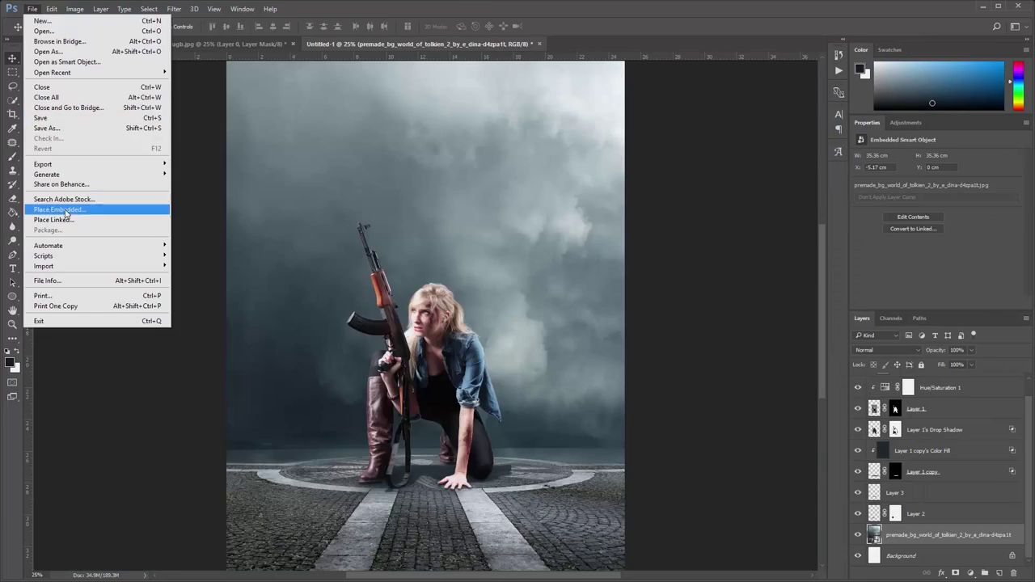
Place the abandoned boilers ruin photo and scale it over the backdrop
{"action": "left_click", "coordinate": [89, 208]}
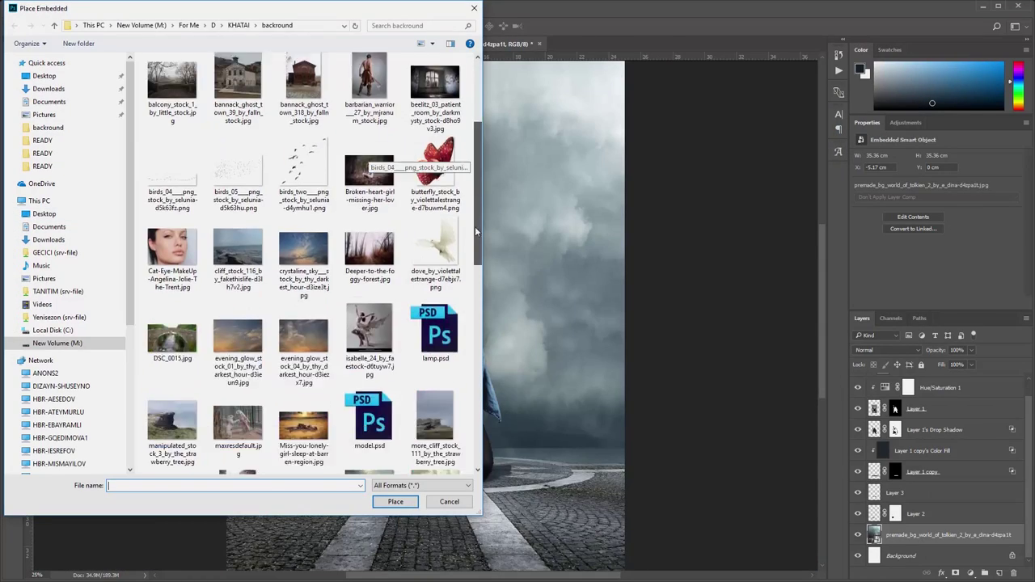
{"action": "left_click_drag", "start_coordinate": [476, 232], "coordinate": [486, 394]}
{"action": "scroll", "coordinate": [323, 283], "scroll_direction": "up", "scroll_amount": 10}
{"action": "left_click", "coordinate": [303, 146]}
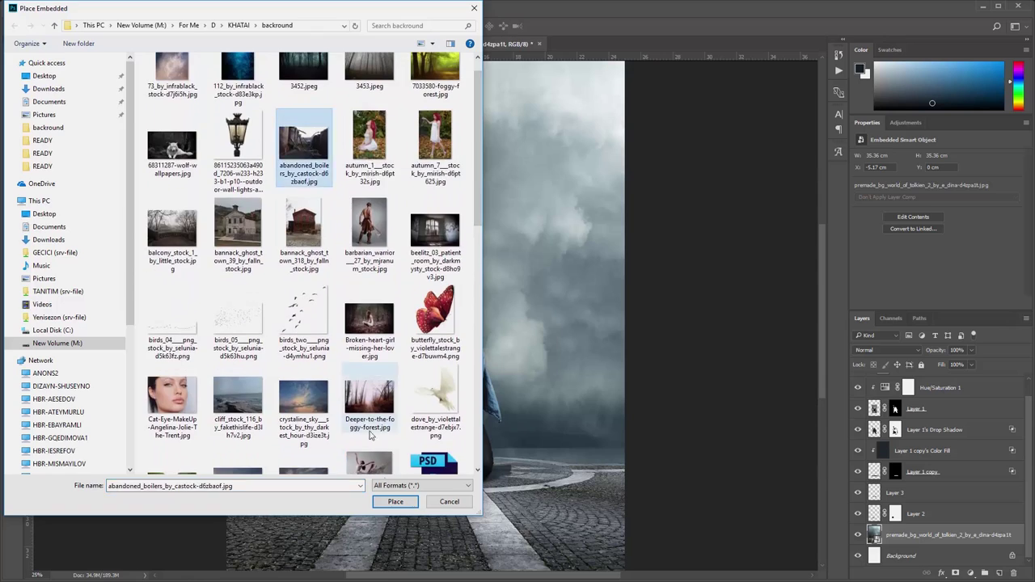
{"action": "left_click", "coordinate": [395, 502]}
{"action": "mouse_move", "coordinate": [294, 416]}
{"action": "left_mouse_down"}
{"action": "mouse_move", "coordinate": [260, 417]}
{"action": "mouse_move", "coordinate": [106, 511]}
{"action": "left_mouse_up"}
{"action": "mouse_move", "coordinate": [388, 421]}
{"action": "left_mouse_down"}
{"action": "mouse_move", "coordinate": [467, 417]}
{"action": "mouse_move", "coordinate": [458, 417]}
{"action": "left_mouse_up"}
{"action": "key", "text": "Return"}
Blend the ruin photo in Screen mode at 50% opacity
{"action": "left_click", "coordinate": [885, 351]}
{"action": "left_click", "coordinate": [874, 424]}
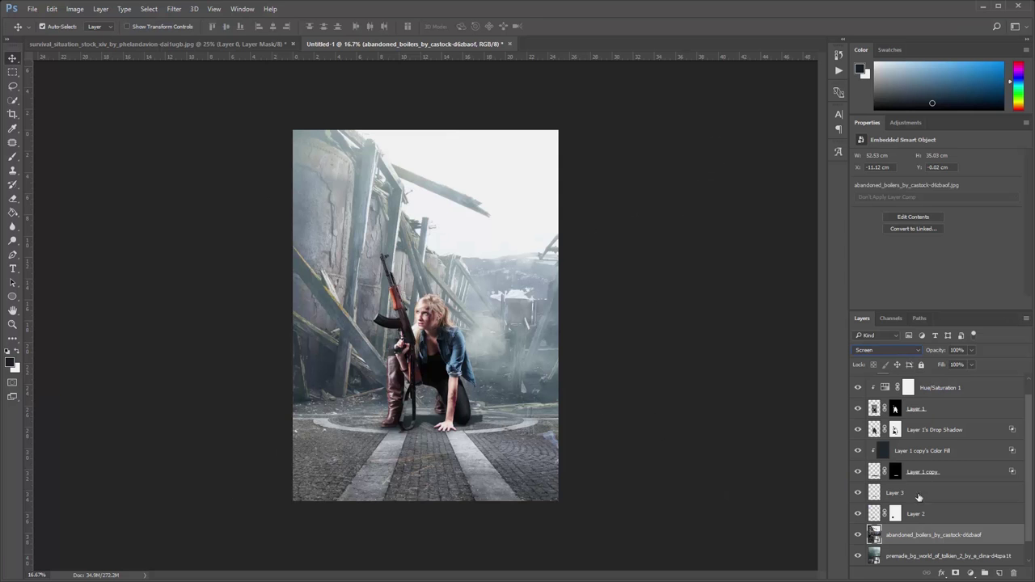
{"action": "left_click_drag", "start_coordinate": [964, 366], "coordinate": [941, 364]}
{"action": "type", "text": "50"}
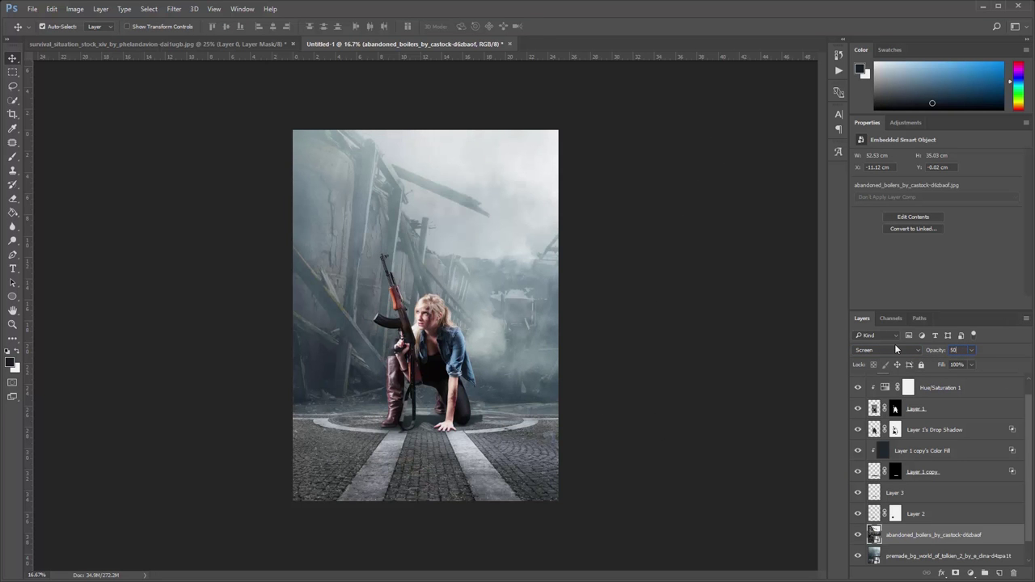
{"action": "key", "text": "ctrl+plus"}
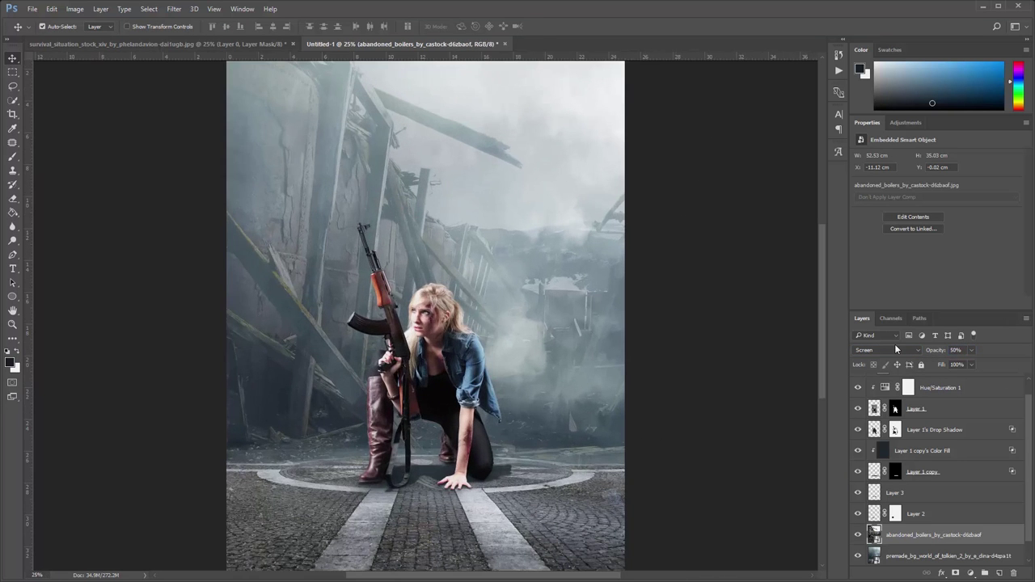
{"action": "scroll", "coordinate": [617, 287], "scroll_direction": "down", "scroll_amount": 2}
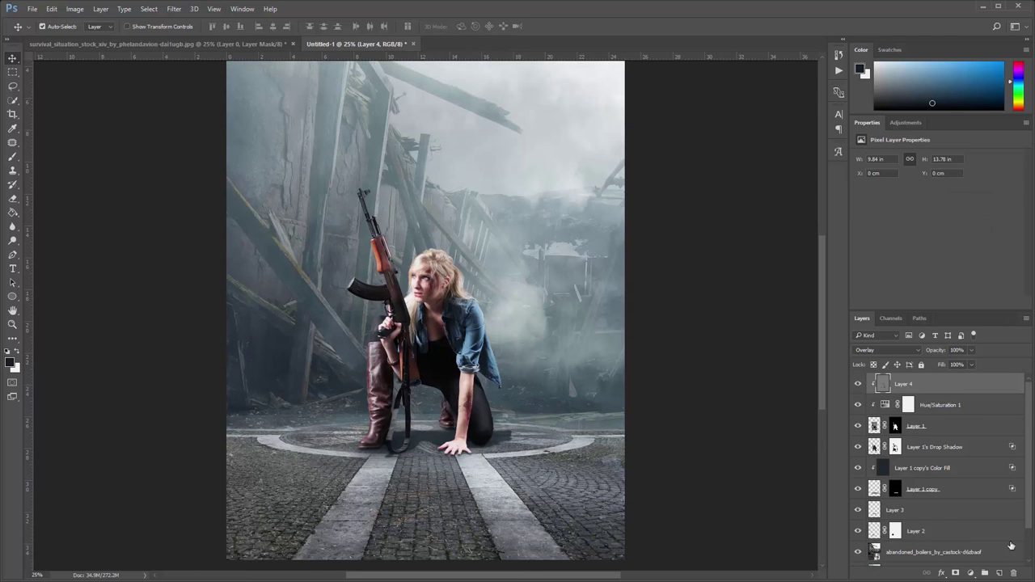
Add a new layer and pick the 723 smoke brush
{"action": "left_click", "coordinate": [1000, 573]}
{"action": "left_click", "coordinate": [13, 159]}
{"action": "right_click", "coordinate": [447, 235]}
{"action": "scroll", "coordinate": [585, 407], "scroll_direction": "down", "scroll_amount": 3}
{"action": "scroll", "coordinate": [584, 432], "scroll_direction": "down", "scroll_amount": 3}
{"action": "scroll", "coordinate": [579, 391], "scroll_direction": "down", "scroll_amount": 3}
{"action": "scroll", "coordinate": [513, 370], "scroll_direction": "up", "scroll_amount": 2}
{"action": "left_click", "coordinate": [478, 358]}
{"action": "scroll", "coordinate": [555, 381], "scroll_direction": "up", "scroll_amount": 1}
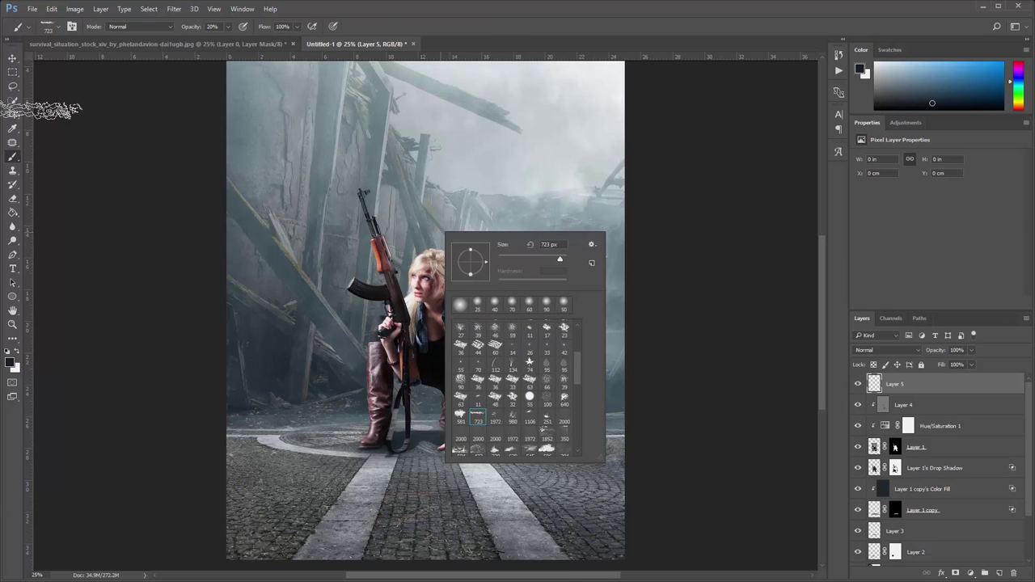
{"action": "key", "text": "v"}
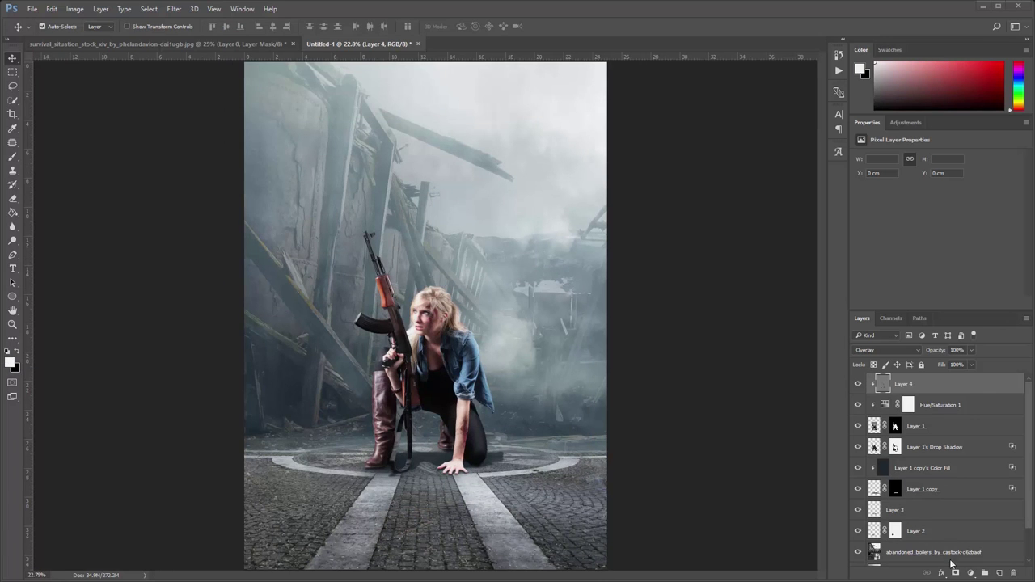
Add another new top layer and choose the 1193 cloud brush
{"action": "left_click", "coordinate": [1000, 573]}
{"action": "left_click", "coordinate": [11, 159]}
{"action": "right_click", "coordinate": [368, 280]}
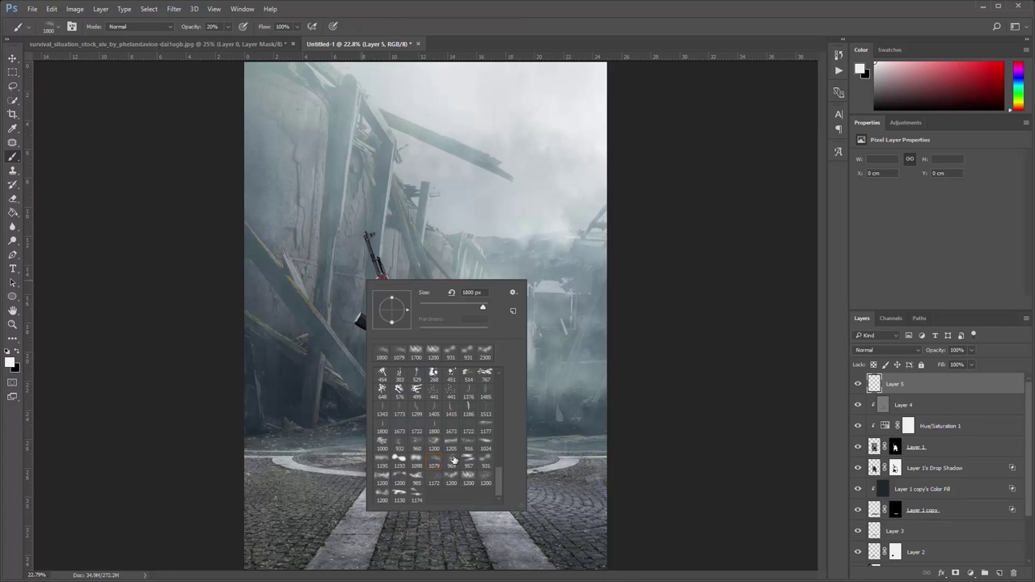
{"action": "left_click", "coordinate": [402, 461]}
{"action": "right_click", "coordinate": [577, 324]}
{"action": "key", "text": "Escape"}
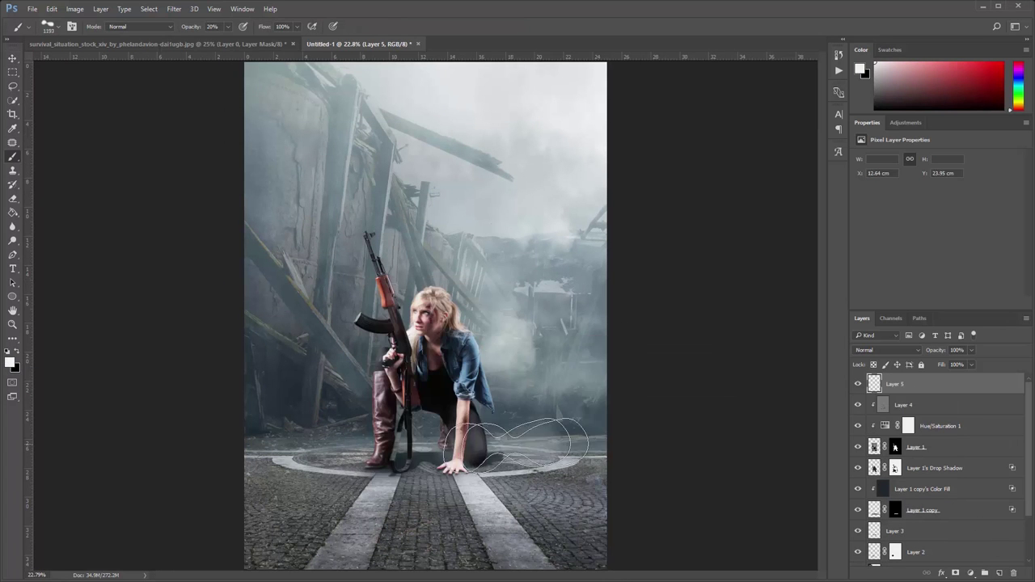
{"action": "right_click", "coordinate": [356, 453]}
{"action": "key", "text": "Return"}
Set the cloud brush size to 306
{"action": "right_click", "coordinate": [469, 482]}
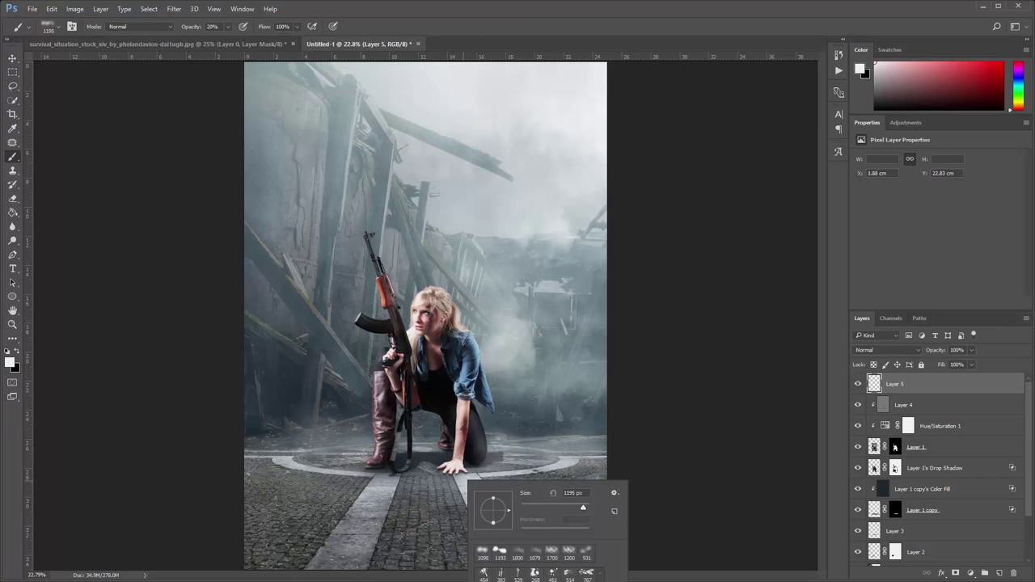
{"action": "key", "text": "Escape"}
{"action": "right_click", "coordinate": [543, 491]}
{"action": "key", "text": "Escape"}
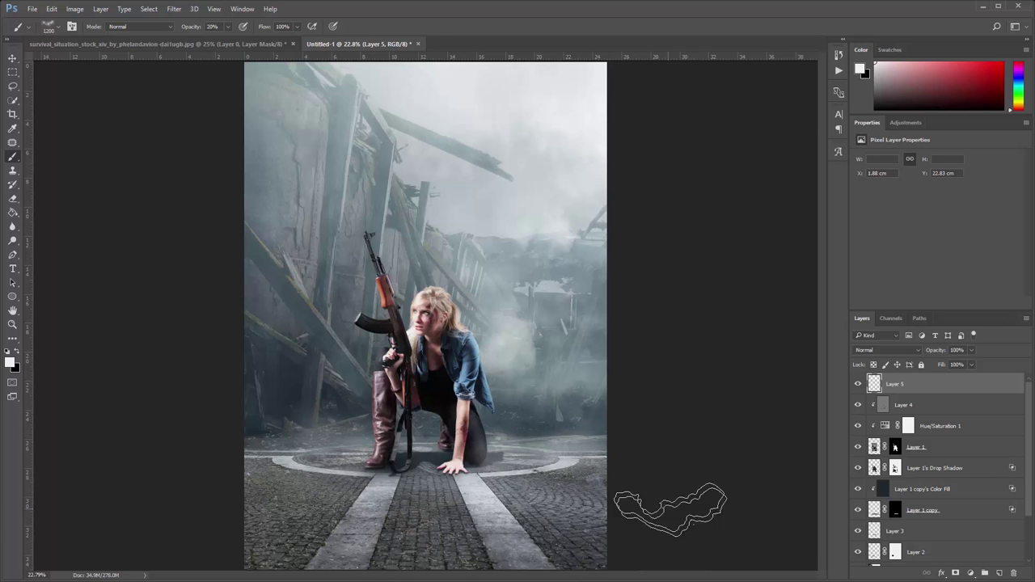
{"action": "right_click", "coordinate": [394, 428]}
{"action": "type", "text": "306"}
{"action": "key", "text": "Return"}
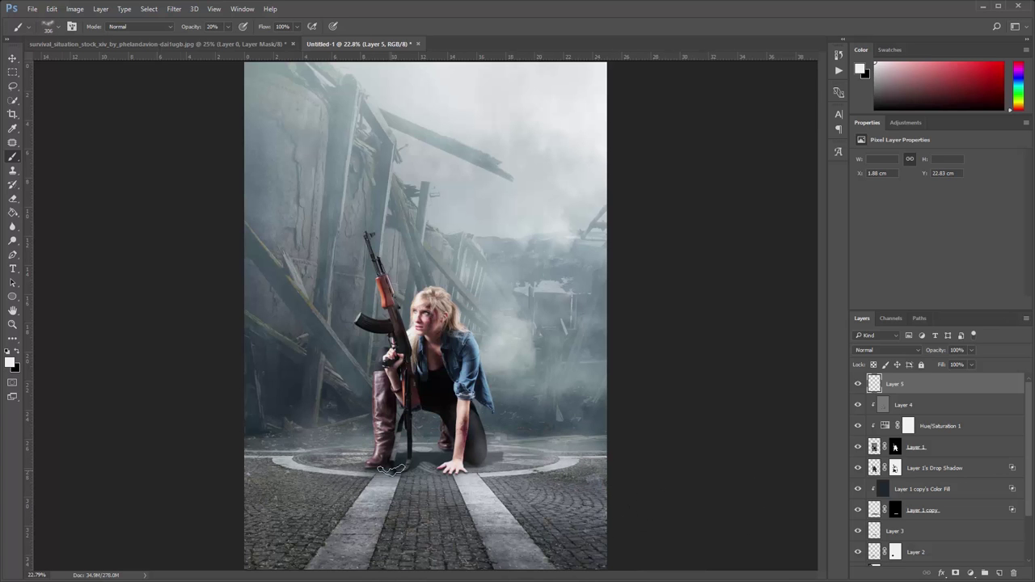
{"action": "key", "text": "ctrl+plus"}
{"action": "key", "text": "bracketright"}
{"action": "key", "text": "bracketright"}
{"action": "key", "text": "bracketright"}
{"action": "key", "text": "bracketright"}
{"action": "key", "text": "bracketright"}
{"action": "key", "text": "bracketright"}
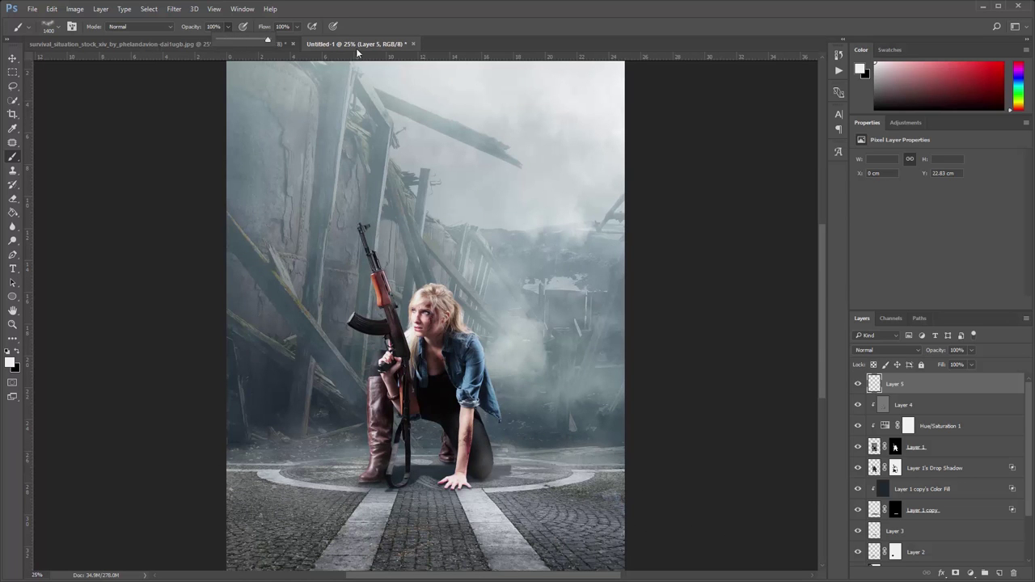
Try a fog dab on the right side of the floor and undo it
{"action": "left_click", "coordinate": [559, 441]}
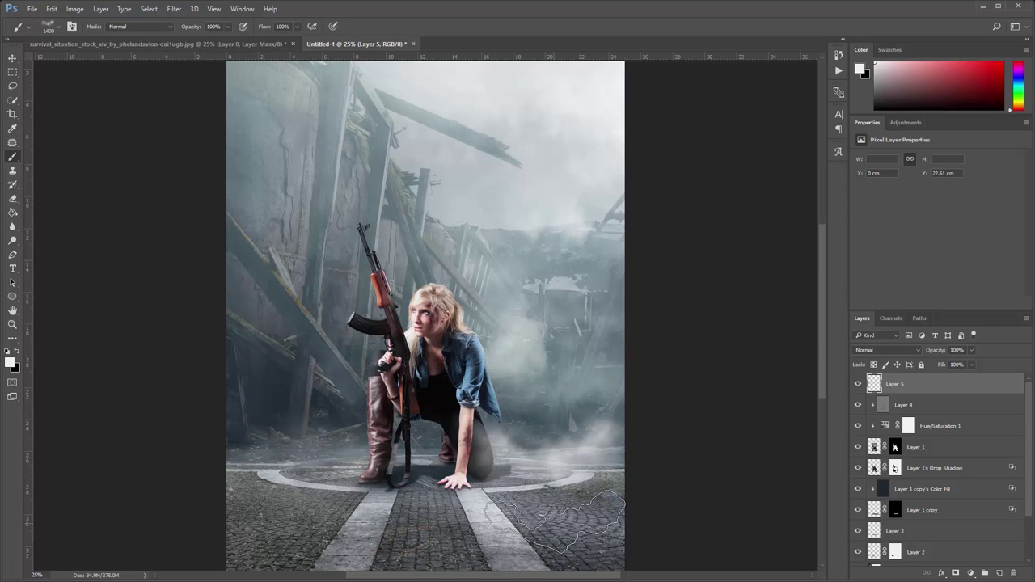
{"action": "key", "text": "ctrl+z"}
{"action": "key", "text": "ctrl+z"}
{"action": "key", "text": "ctrl+z"}
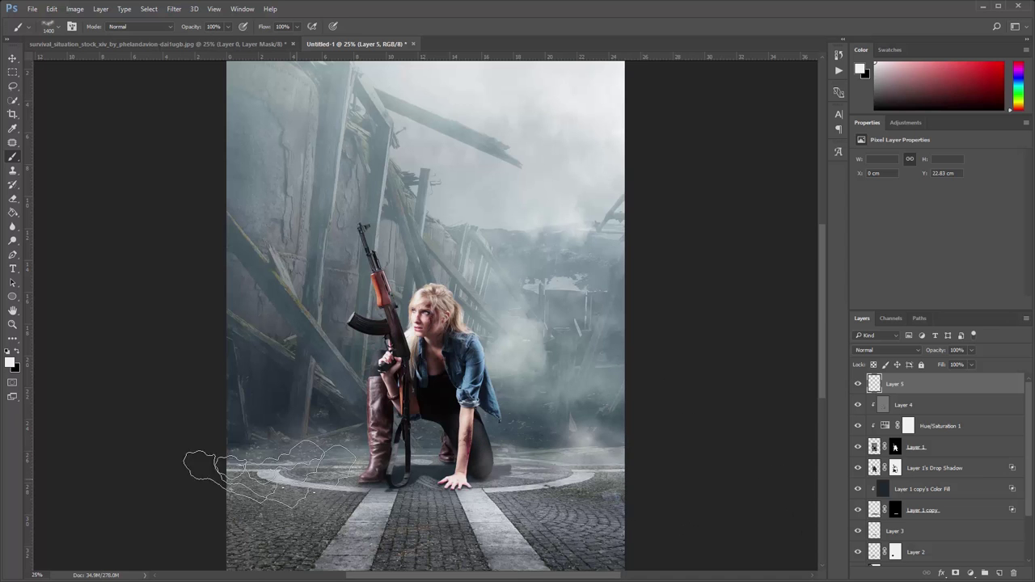
{"action": "right_click", "coordinate": [463, 503]}
{"action": "key", "text": "Escape"}
{"action": "right_click", "coordinate": [382, 497]}
{"action": "key", "text": "Escape"}
{"action": "key", "text": "ctrl+z"}
Paint white fog across the lower-left floor with the brush at 48% opacity
{"action": "right_click", "coordinate": [504, 408]}
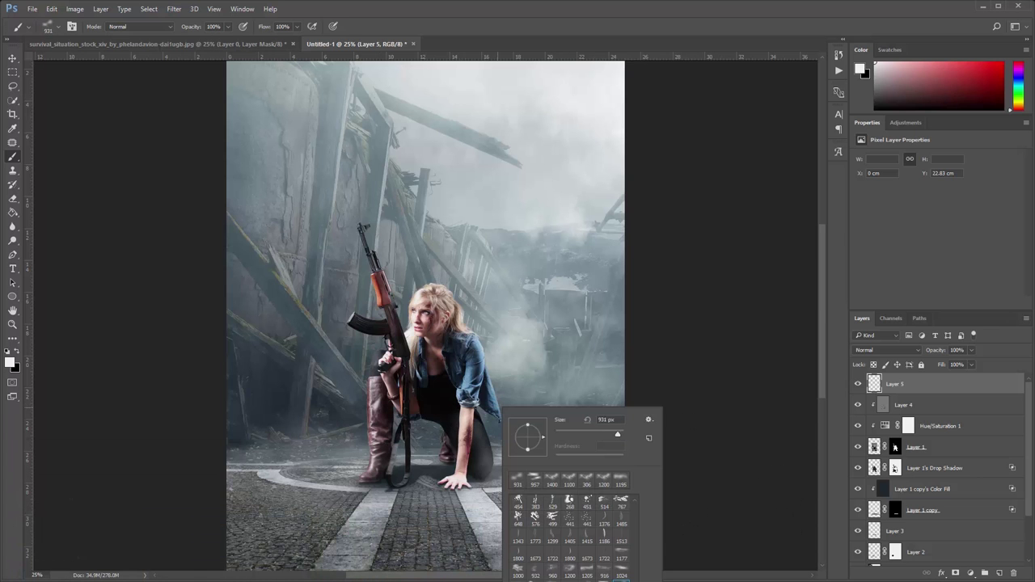
{"action": "key", "text": "Escape"}
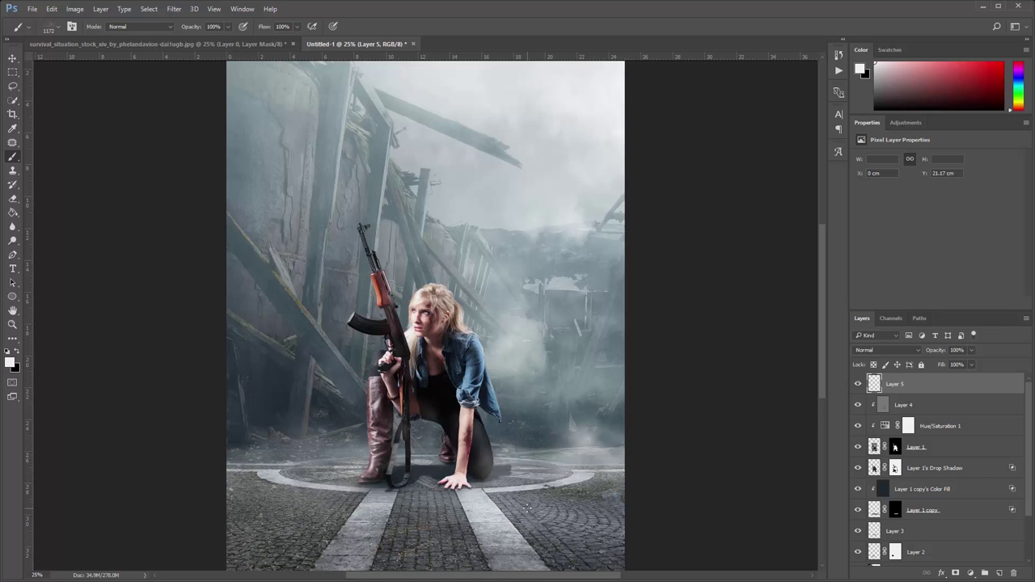
{"action": "right_click", "coordinate": [458, 442]}
{"action": "key", "text": "Escape"}
{"action": "left_click_drag", "start_coordinate": [213, 423], "coordinate": [364, 449]}
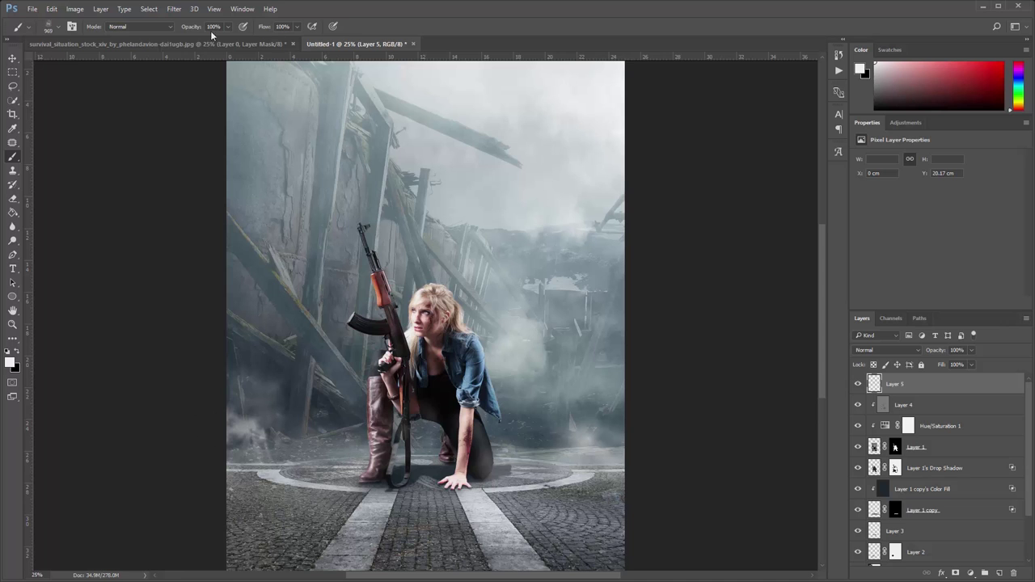
{"action": "type", "text": "48"}
{"action": "right_click", "coordinate": [365, 468]}
{"action": "key", "text": "Escape"}
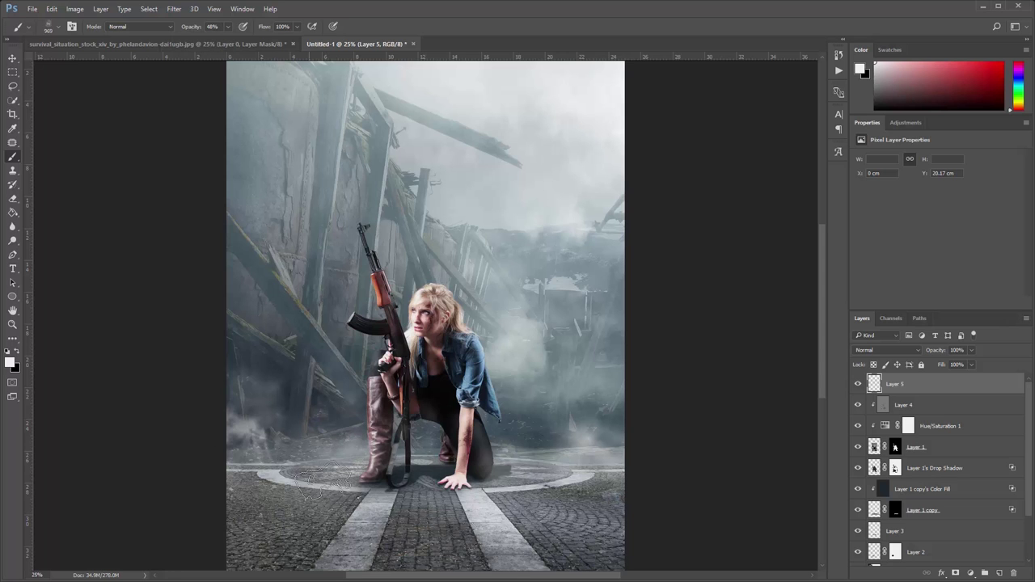
Stamp a merged copy and set Highlights -13, Shadows +19, Clarity +15, Vibrance -7 in Camera Raw
{"action": "key", "text": "ctrl+shift+alt+e"}
{"action": "key", "text": "ctrl+shift+a"}
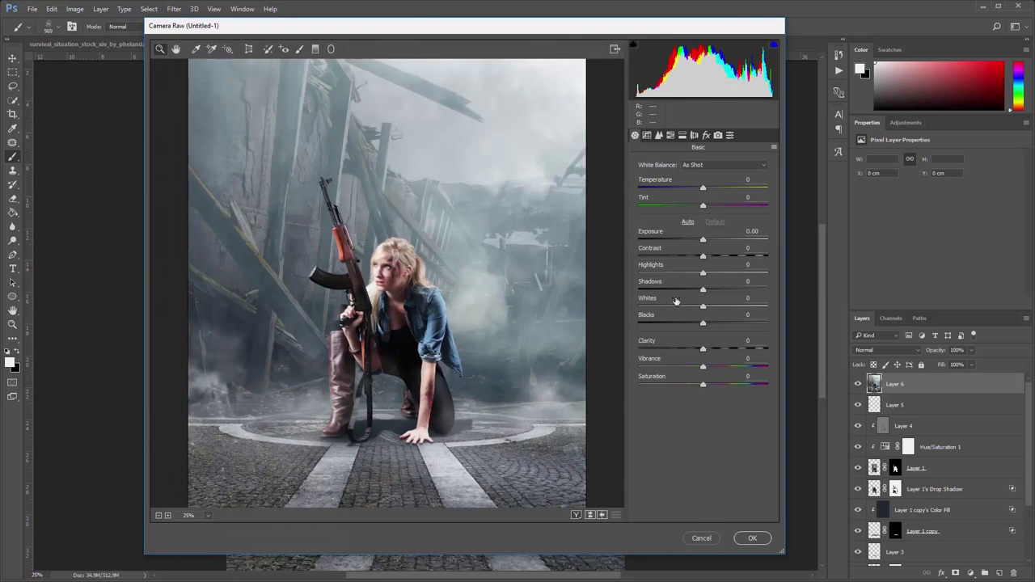
{"action": "mouse_move", "coordinate": [703, 272]}
{"action": "left_mouse_down"}
{"action": "mouse_move", "coordinate": [694, 273]}
{"action": "mouse_move", "coordinate": [715, 290]}
{"action": "left_mouse_up"}
{"action": "mouse_move", "coordinate": [703, 350]}
{"action": "left_mouse_down"}
{"action": "mouse_move", "coordinate": [713, 349]}
{"action": "mouse_move", "coordinate": [702, 367]}
{"action": "left_mouse_up"}
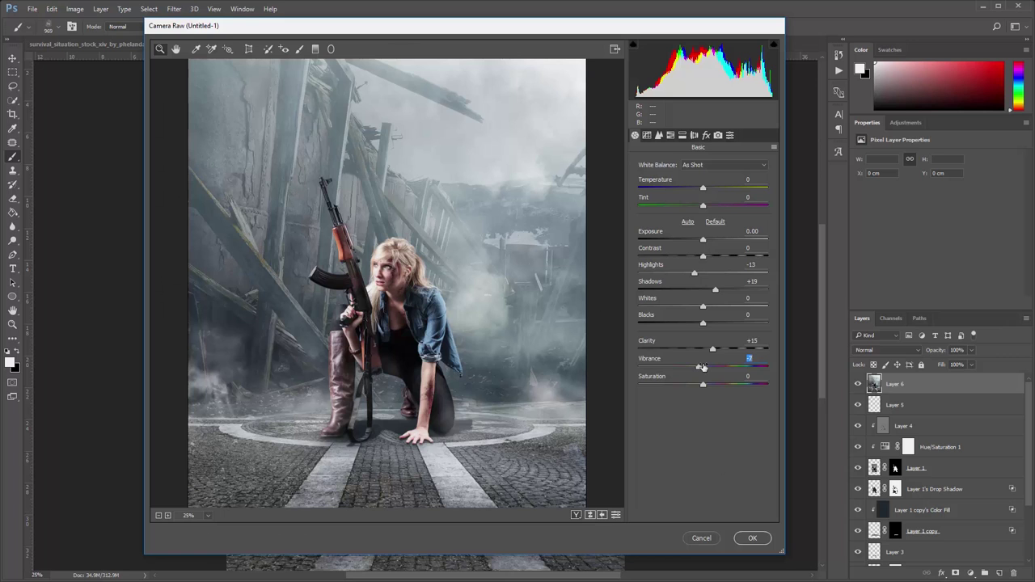
Add a post-crop vignette to darken the edges and apply the Camera Raw grade
{"action": "left_click", "coordinate": [671, 136]}
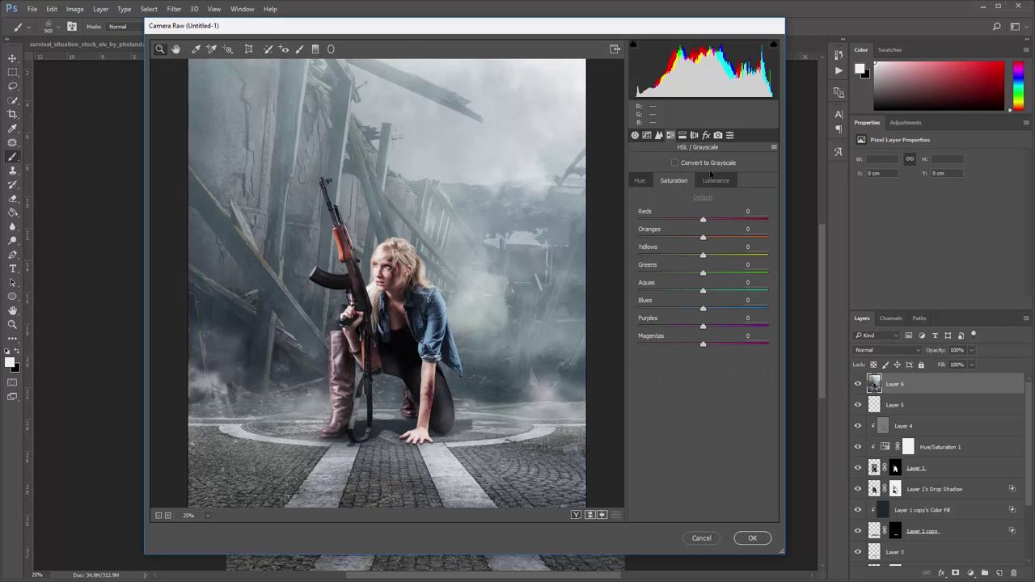
{"action": "left_click", "coordinate": [637, 180]}
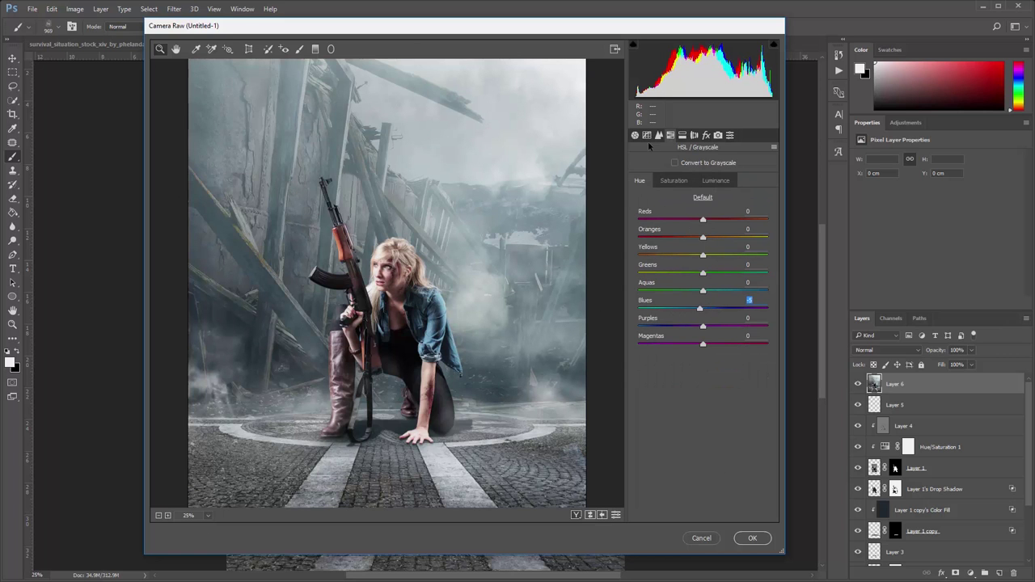
{"action": "left_click", "coordinate": [635, 135]}
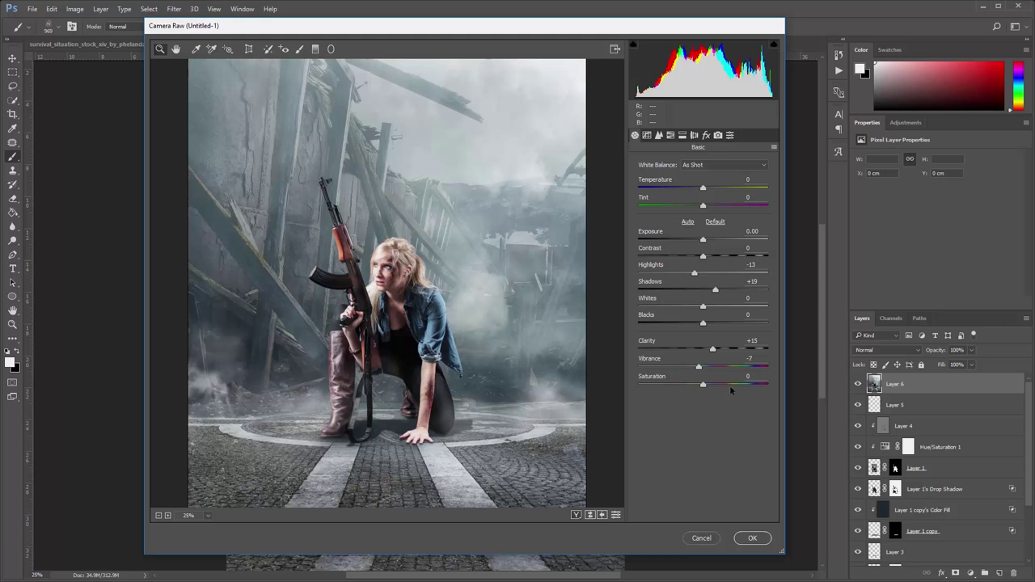
{"action": "left_click", "coordinate": [706, 135]}
{"action": "left_click_drag", "start_coordinate": [703, 307], "coordinate": [680, 307]}
{"action": "left_click", "coordinate": [752, 538]}
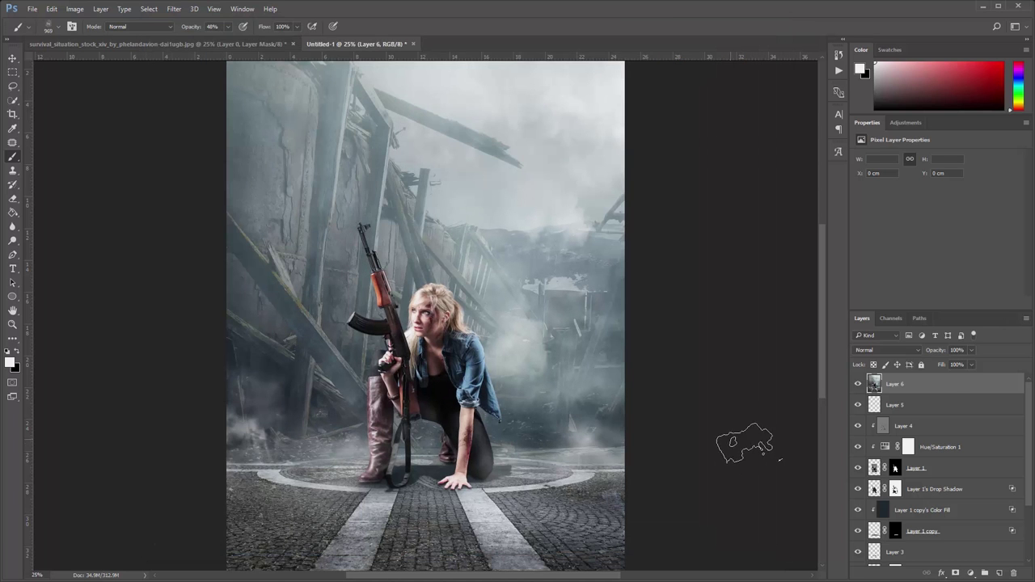
Add a Color Lookup adjustment layer using the FoggyNight.3DL lookup table
{"action": "left_click", "coordinate": [966, 575]}
{"action": "left_click", "coordinate": [999, 504]}
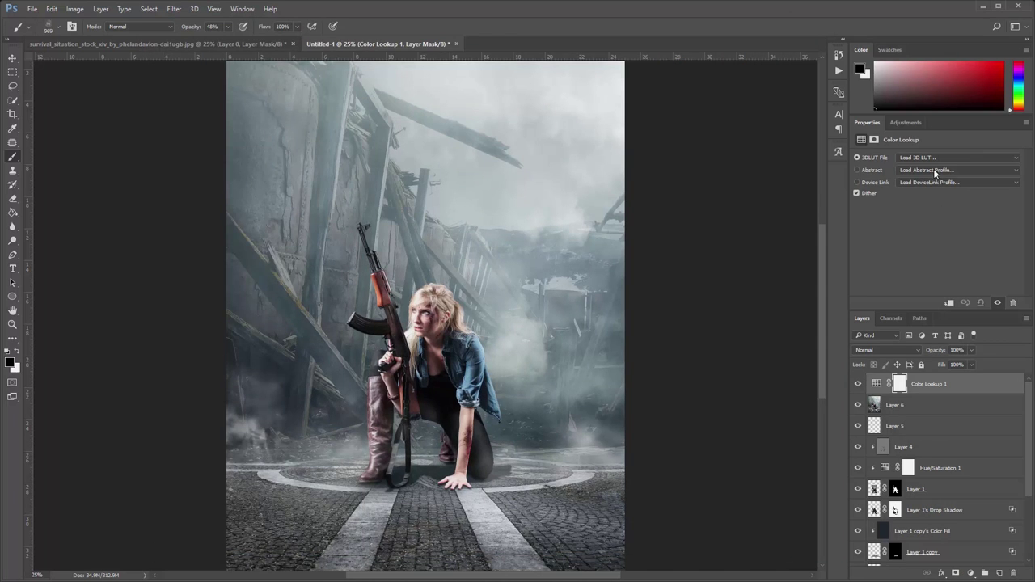
{"action": "left_click", "coordinate": [938, 158]}
{"action": "left_click", "coordinate": [922, 282]}
{"action": "key", "text": "Down"}
{"action": "key", "text": "Down"}
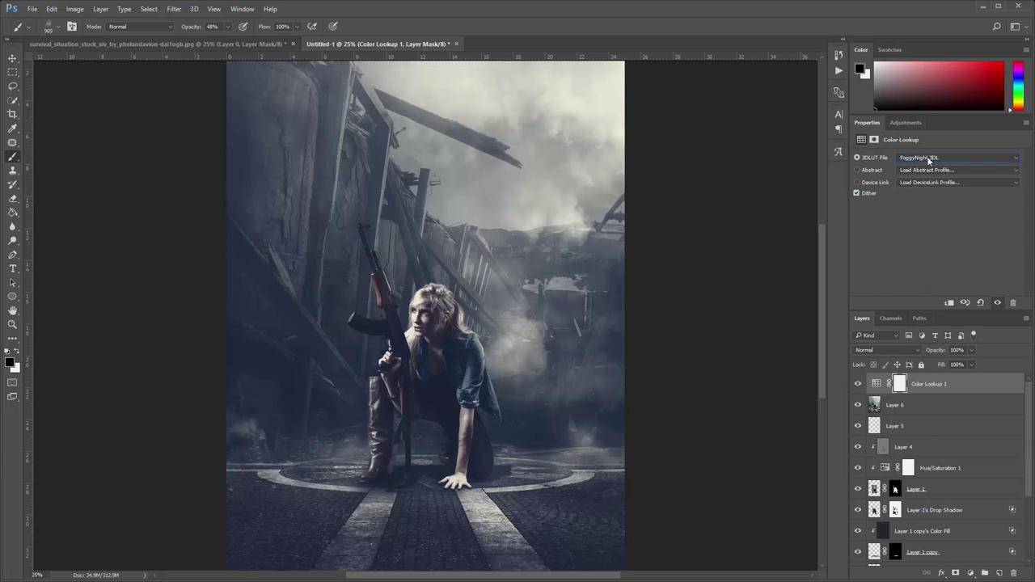
{"action": "left_click", "coordinate": [939, 157]}
{"action": "left_click", "coordinate": [919, 303]}
Blend the lookup layer in Darker Color at 55% opacity and compare the grade on and off
{"action": "left_click", "coordinate": [887, 350]}
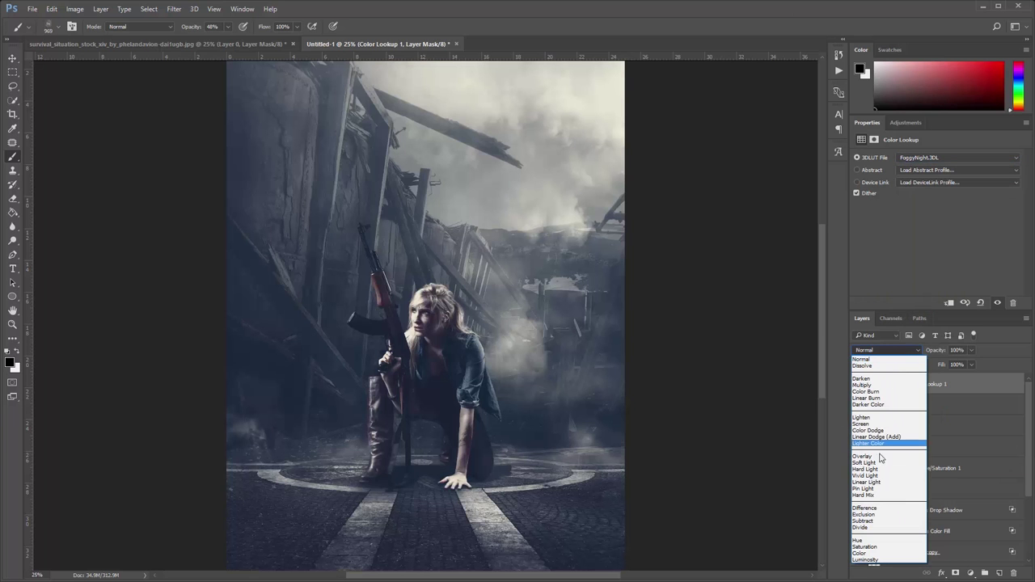
{"action": "left_click", "coordinate": [875, 405]}
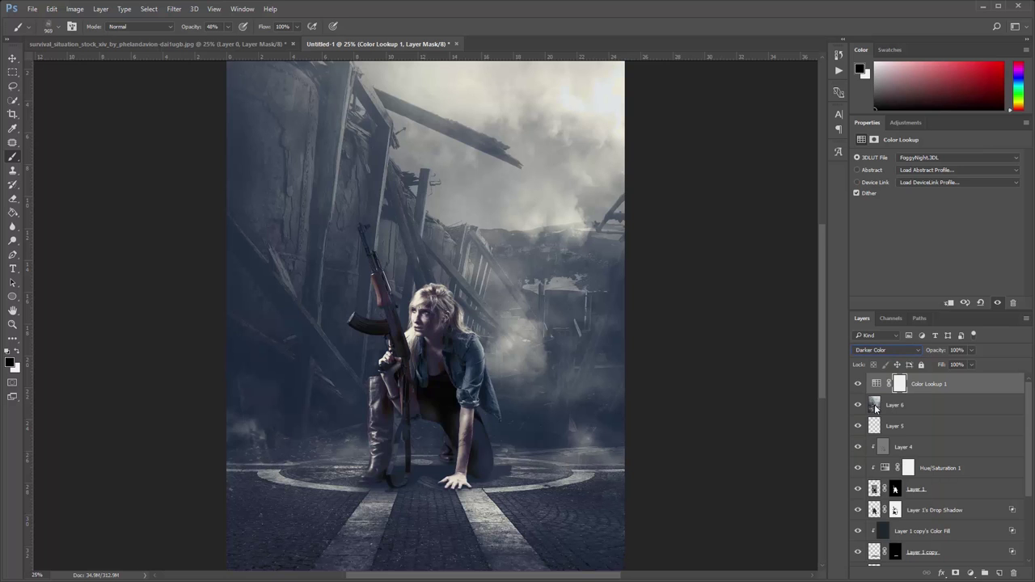
{"action": "left_click_drag", "start_coordinate": [972, 350], "coordinate": [955, 364]}
{"action": "left_click", "coordinate": [971, 351]}
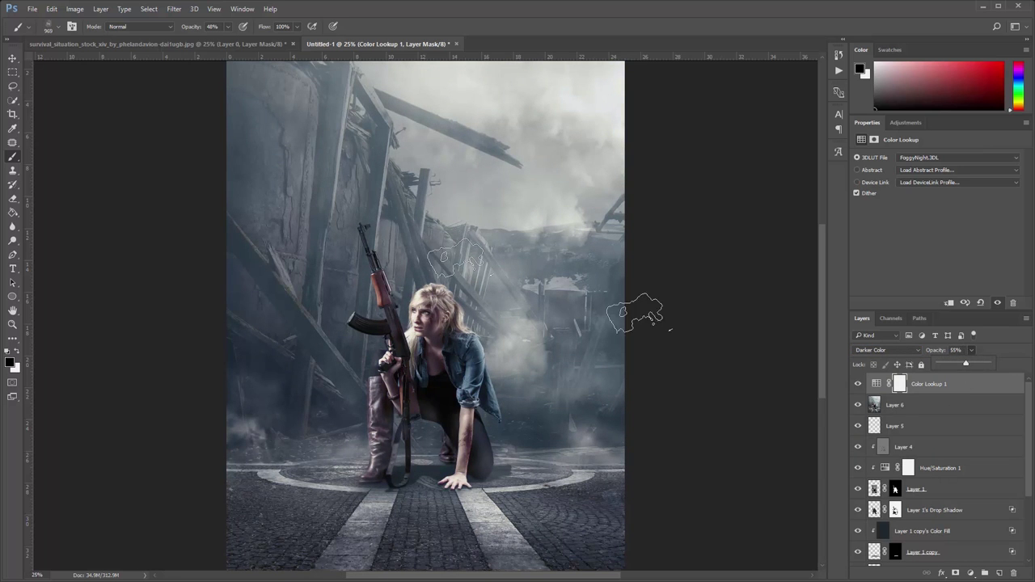
{"action": "key", "text": "v"}
{"action": "left_click", "coordinate": [858, 386]}
{"action": "left_click", "coordinate": [858, 386]}
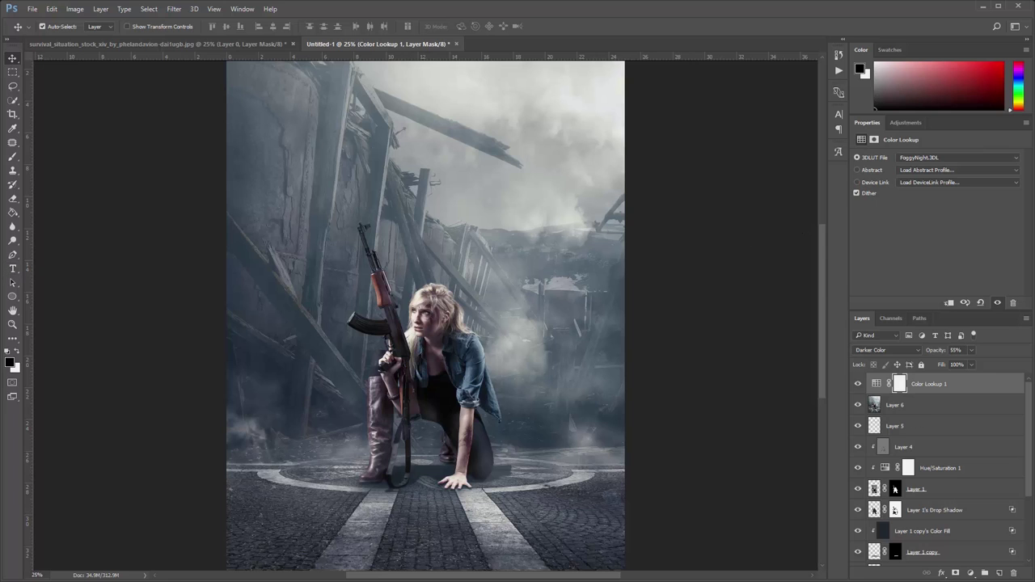
Add a text line reading BRAVE in the upper left of the poster
{"action": "key", "text": "t"}
{"action": "left_click", "coordinate": [354, 168]}
{"action": "type", "text": "BRAVE"}
{"action": "key", "text": "ctrl+Return"}
Enlarge the BRAVE title, centre it near the top, and open its Layer Style dialog
{"action": "key", "text": "ctrl+t"}
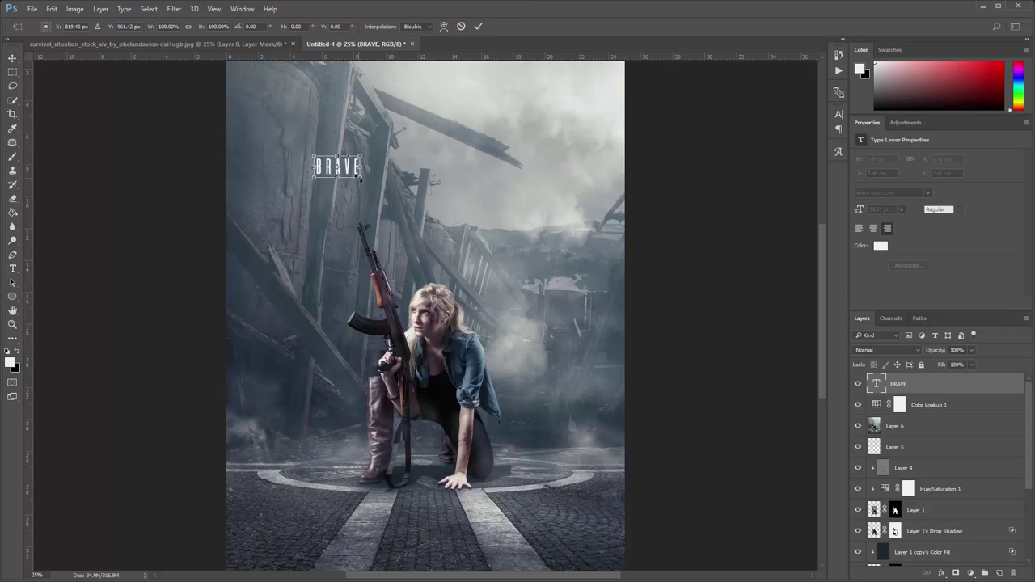
{"action": "left_click_drag", "start_coordinate": [361, 178], "coordinate": [538, 285]}
{"action": "left_click_drag", "start_coordinate": [474, 238], "coordinate": [481, 210]}
{"action": "left_click_drag", "start_coordinate": [315, 230], "coordinate": [327, 224]}
{"action": "key", "text": "Return"}
{"action": "mouse_move", "coordinate": [445, 199]}
{"action": "left_mouse_down"}
{"action": "mouse_move", "coordinate": [429, 183]}
{"action": "mouse_move", "coordinate": [479, 180]}
{"action": "left_mouse_up"}
{"action": "left_click", "coordinate": [380, 122]}
{"action": "left_click", "coordinate": [479, 191]}
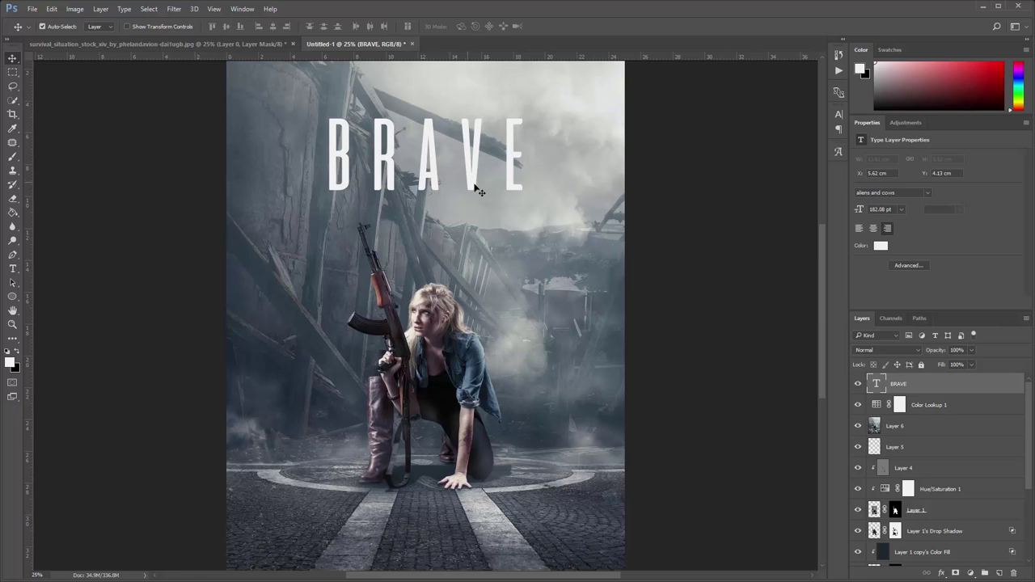
{"action": "double_click", "coordinate": [945, 382]}
Give the BRAVE title a drop shadow, trying and discarding a colour overlay
{"action": "left_click", "coordinate": [609, 482]}
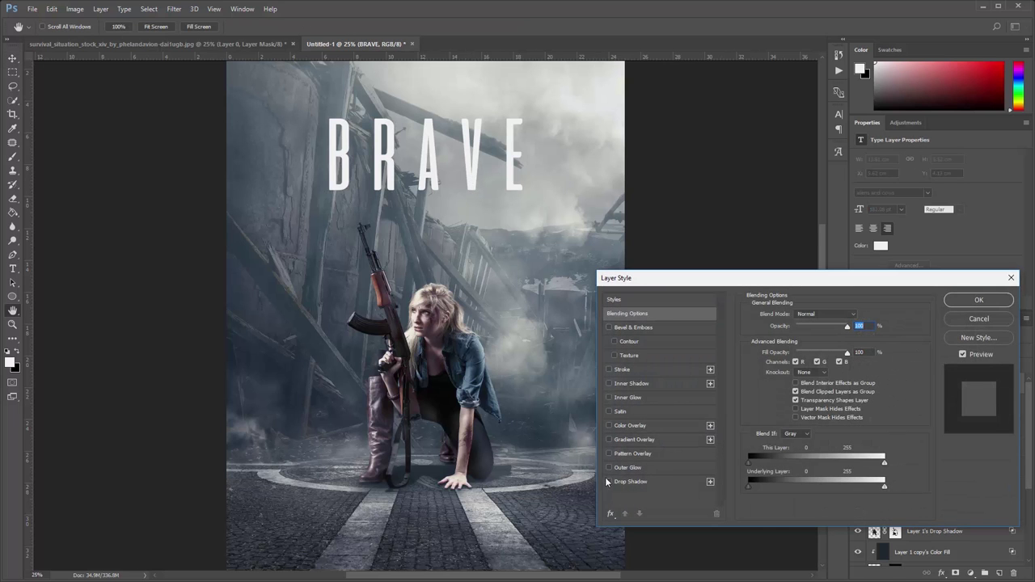
{"action": "left_click", "coordinate": [631, 481]}
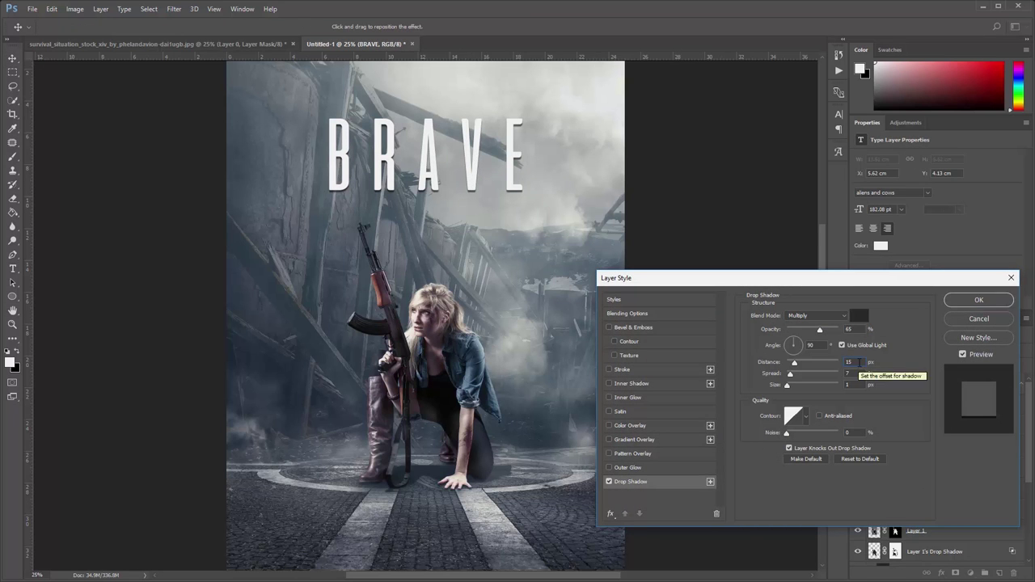
{"action": "left_click", "coordinate": [979, 300]}
{"action": "left_click", "coordinate": [612, 425]}
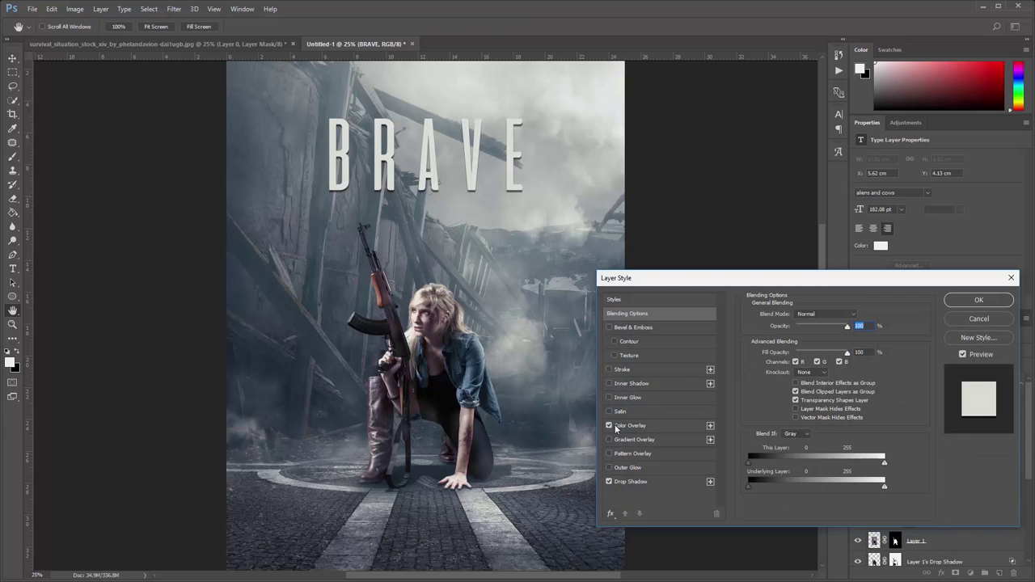
{"action": "left_click", "coordinate": [609, 425]}
Add a gradient overlay to BRAVE using two light greys sampled from the sky
{"action": "left_click", "coordinate": [635, 439]}
{"action": "left_click", "coordinate": [805, 339]}
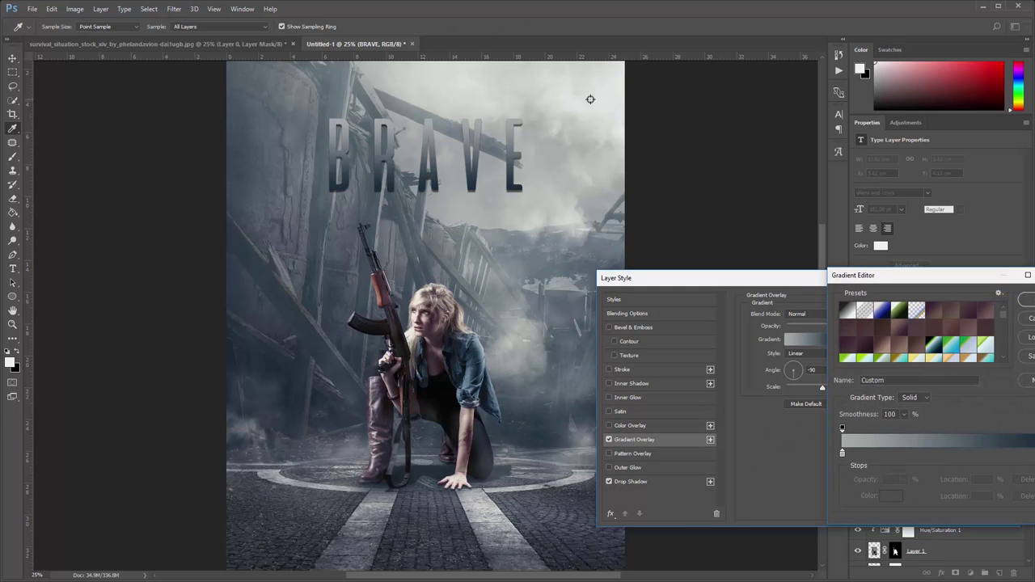
{"action": "left_click", "coordinate": [842, 453]}
{"action": "left_click", "coordinate": [583, 98]}
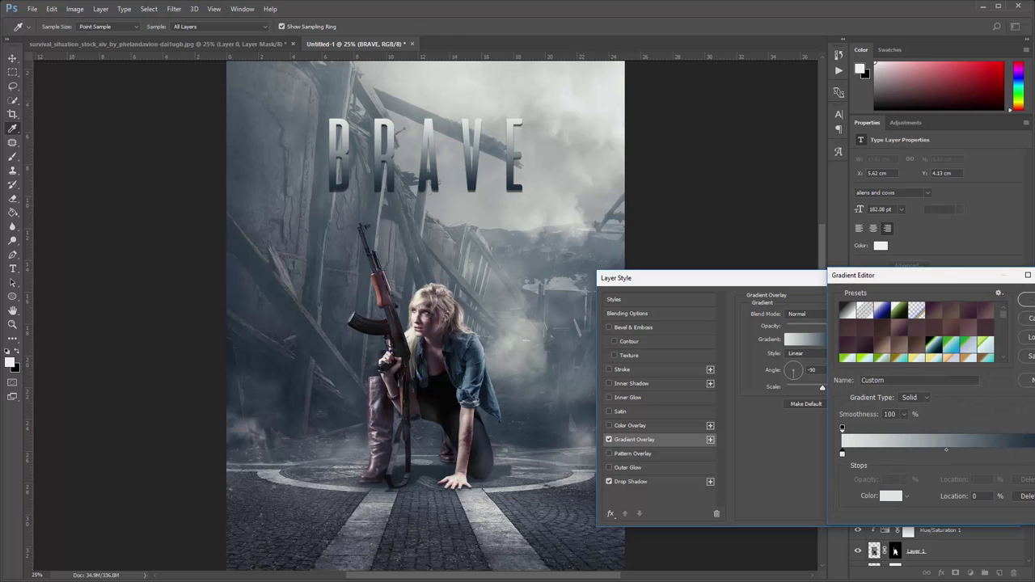
{"action": "left_click", "coordinate": [1029, 453]}
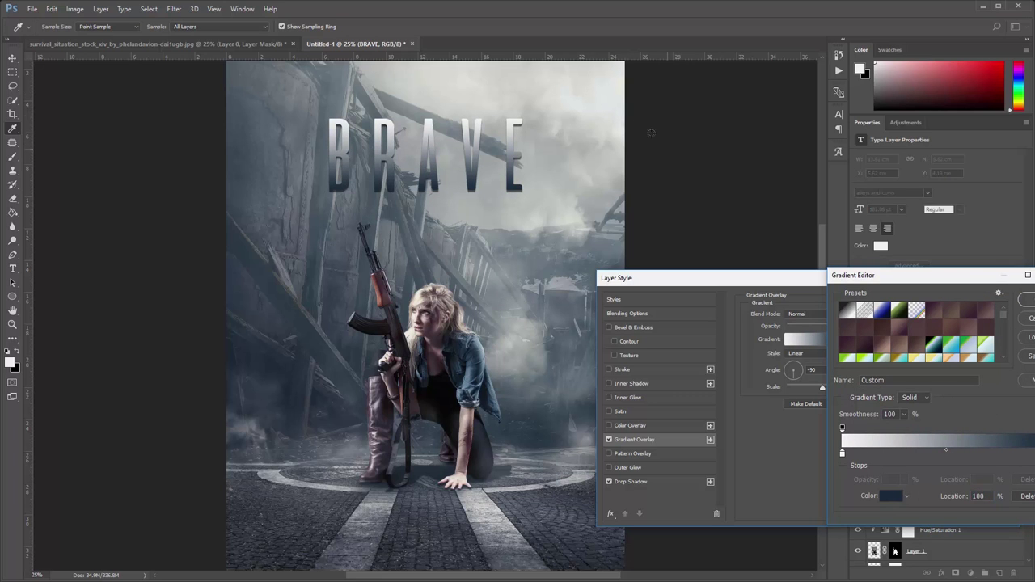
{"action": "left_click", "coordinate": [578, 120]}
{"action": "left_click", "coordinate": [587, 142]}
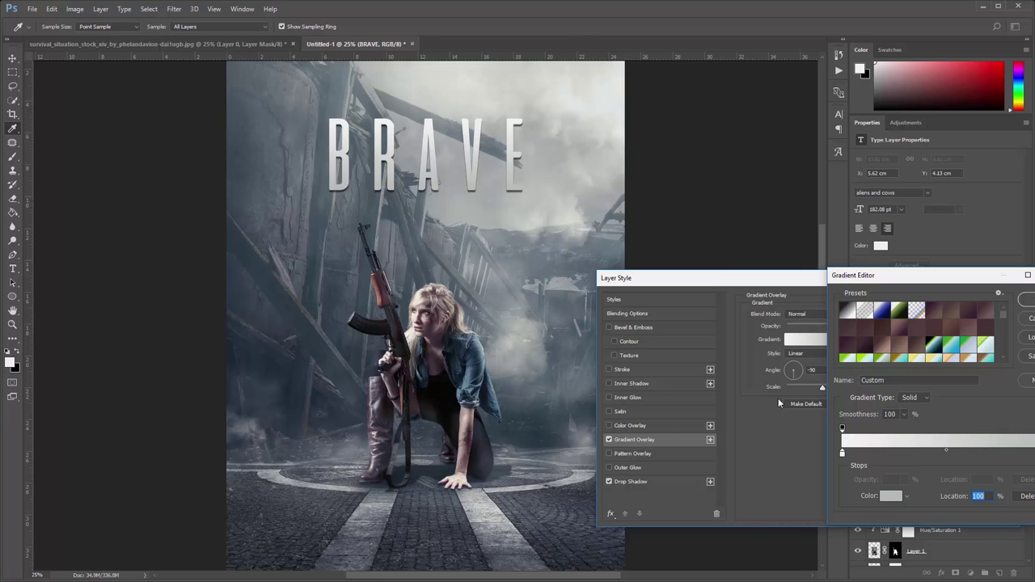
{"action": "left_click", "coordinate": [1025, 299]}
Outline the BRAVE letters with a stroke in the jacket's denim blue and apply the styles
{"action": "left_click", "coordinate": [610, 370]}
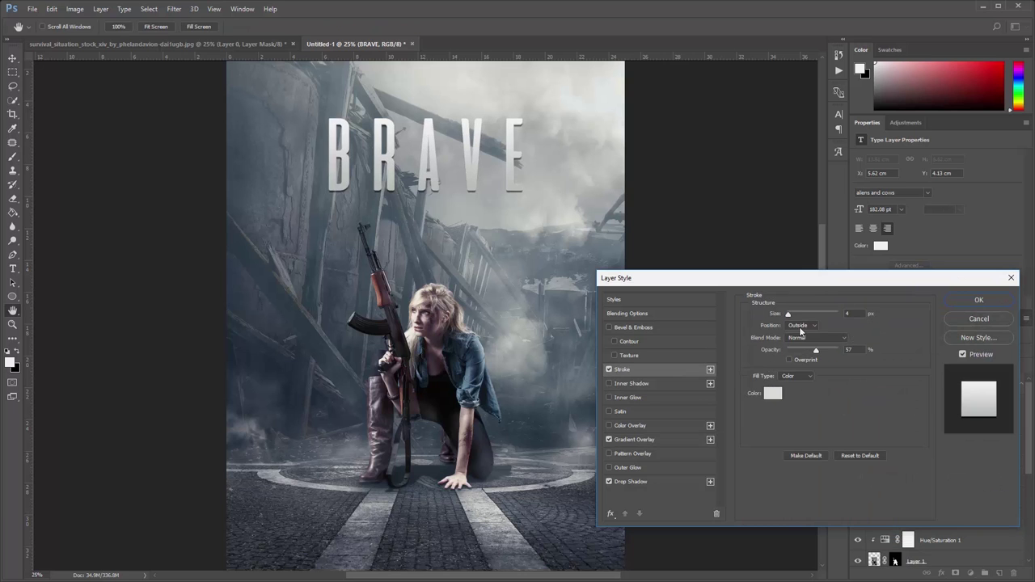
{"action": "left_click", "coordinate": [773, 393]}
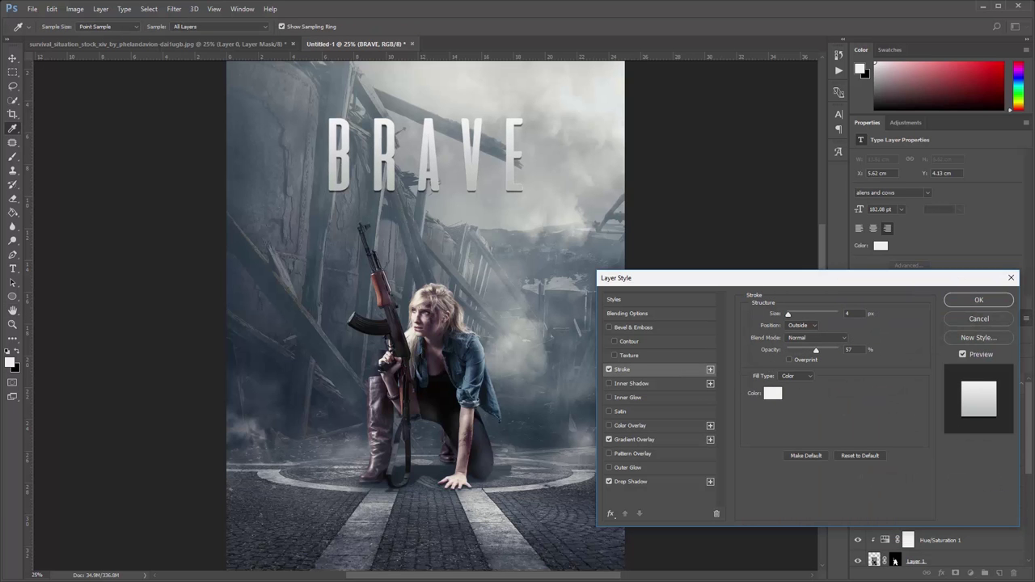
{"action": "key", "text": "ctrl+plus"}
{"action": "left_click_drag", "start_coordinate": [545, 168], "coordinate": [569, 220]}
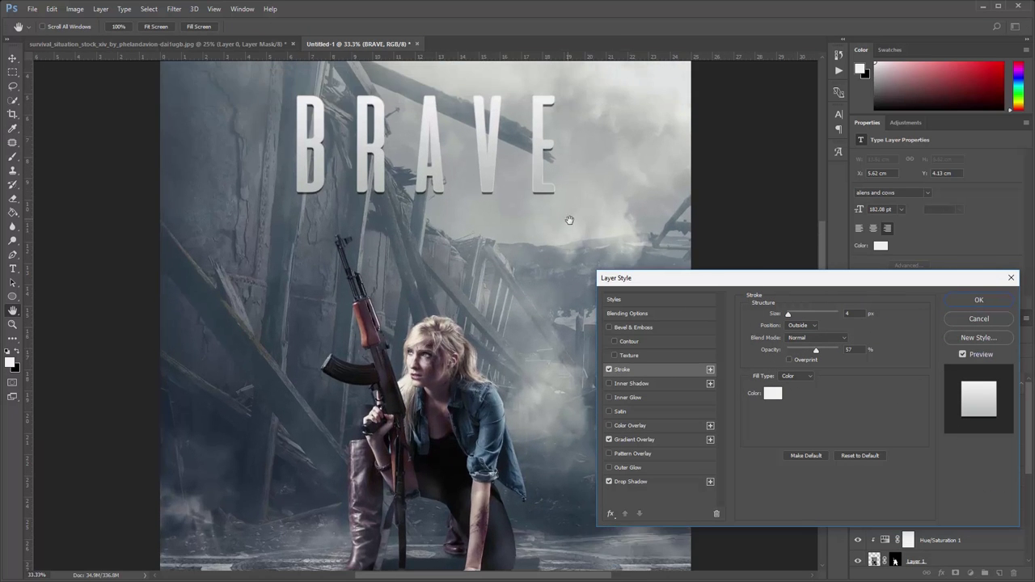
{"action": "left_click", "coordinate": [774, 394]}
{"action": "left_click", "coordinate": [487, 428]}
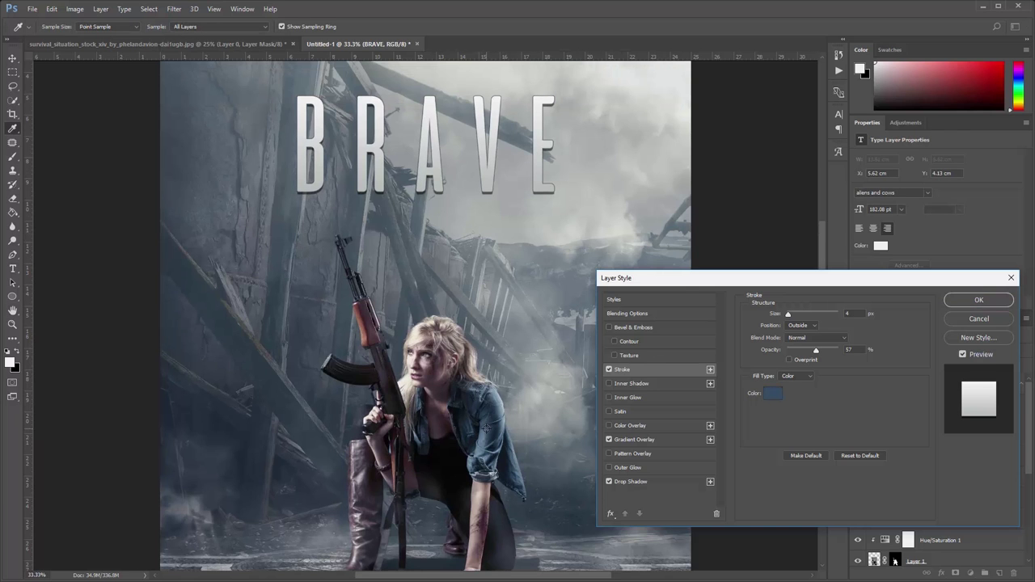
{"action": "left_click", "coordinate": [975, 304]}
Toggle the gradient overlay off and back on to compare, then zoom in on the title
{"action": "key", "text": "ctrl+minus"}
{"action": "key", "text": "ctrl+minus"}
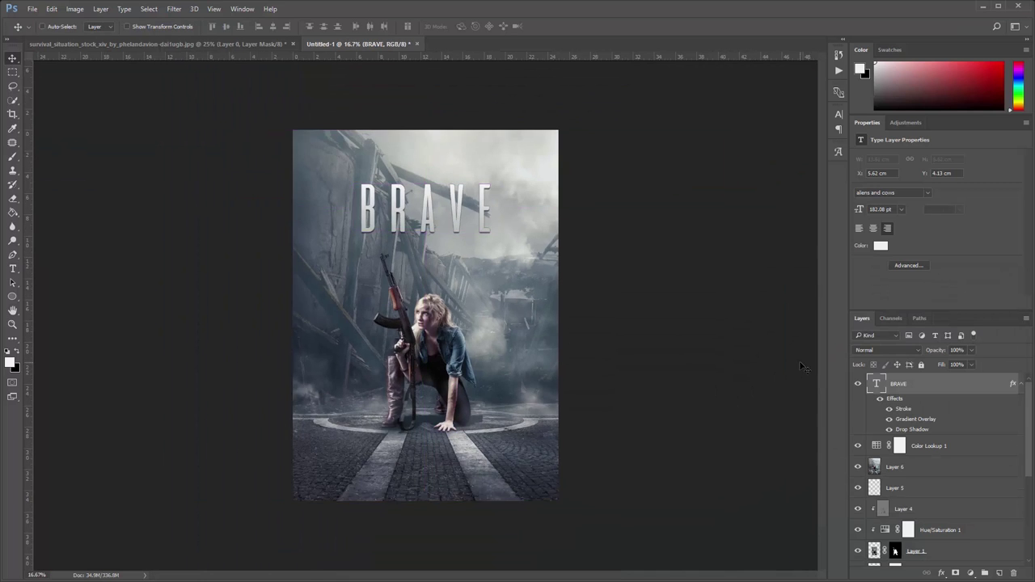
{"action": "key", "text": "ctrl+plus"}
{"action": "left_click", "coordinate": [889, 419]}
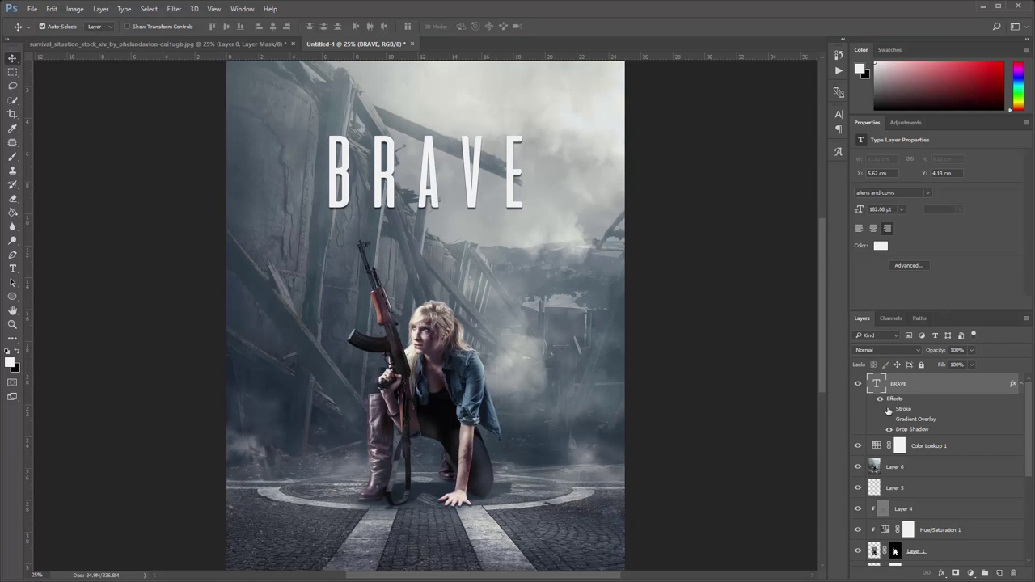
{"action": "left_click", "coordinate": [890, 419]}
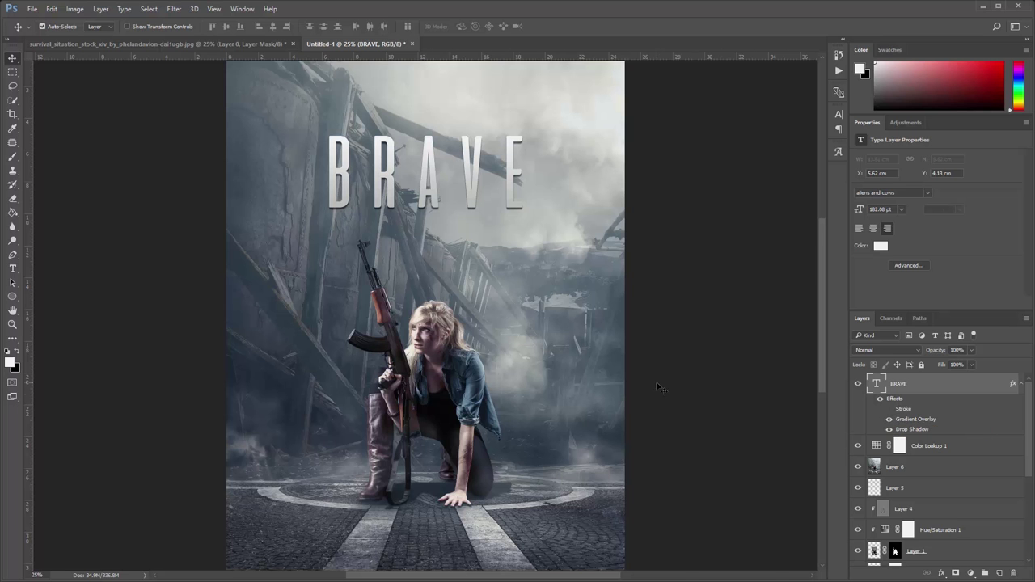
{"action": "key", "text": "ctrl+plus"}
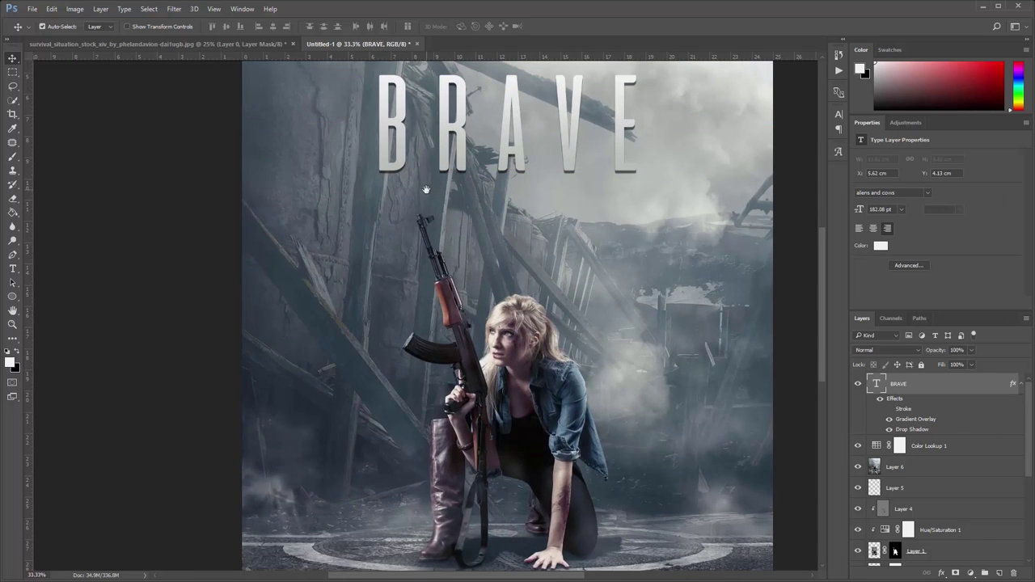
{"action": "key", "text": "ctrl+plus"}
{"action": "left_click_drag", "start_coordinate": [537, 219], "coordinate": [469, 288]}
{"action": "left_click", "coordinate": [13, 270]}
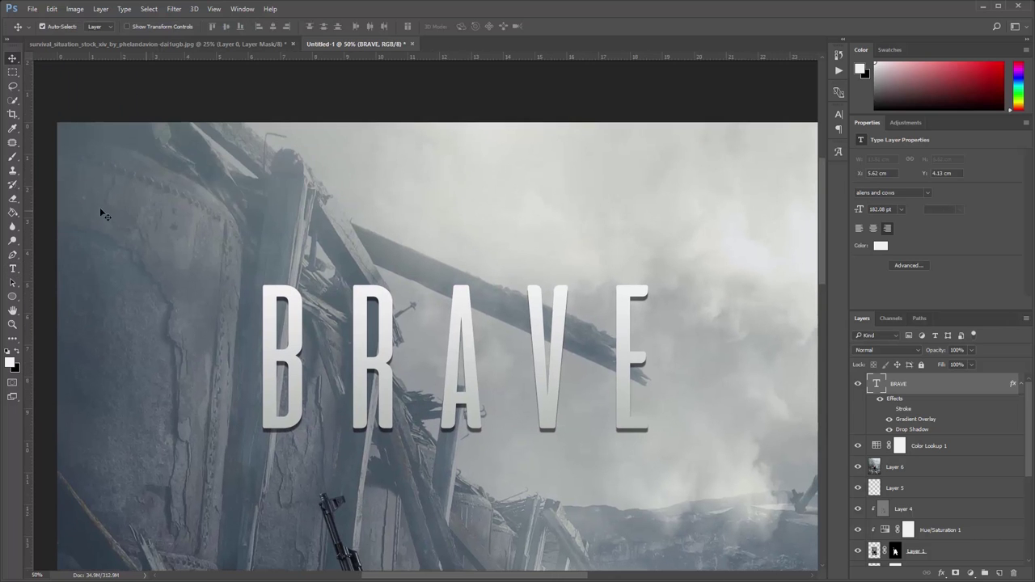
Type the tagline X-COLLECTION PRESENT and move it toward the centre above BRAVE
{"action": "left_click_drag", "start_coordinate": [318, 111], "coordinate": [313, 196]}
{"action": "left_click", "coordinate": [312, 196]}
{"action": "type", "text": "X-COLLECTION"}
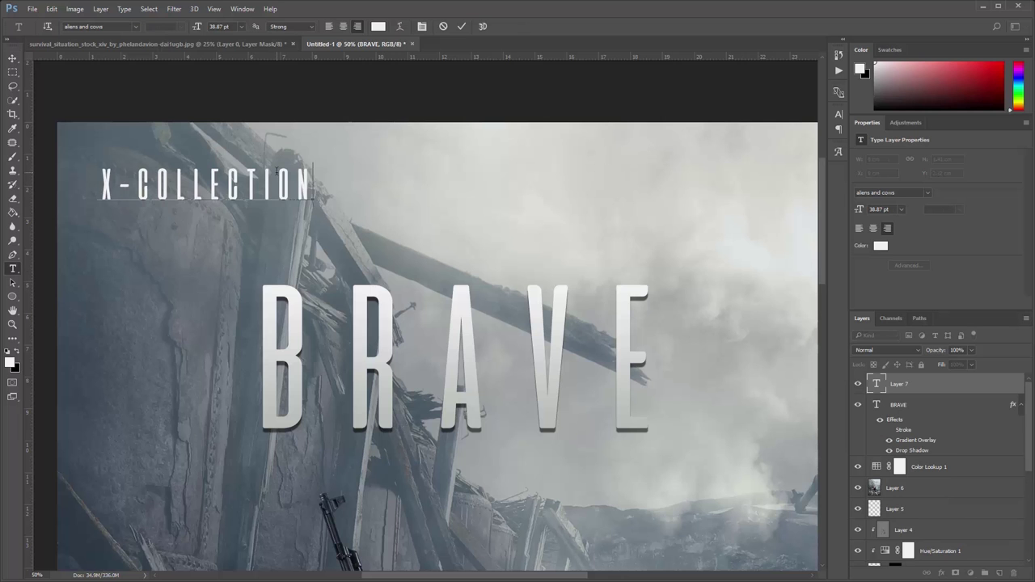
{"action": "type", "text": " PRESENT"}
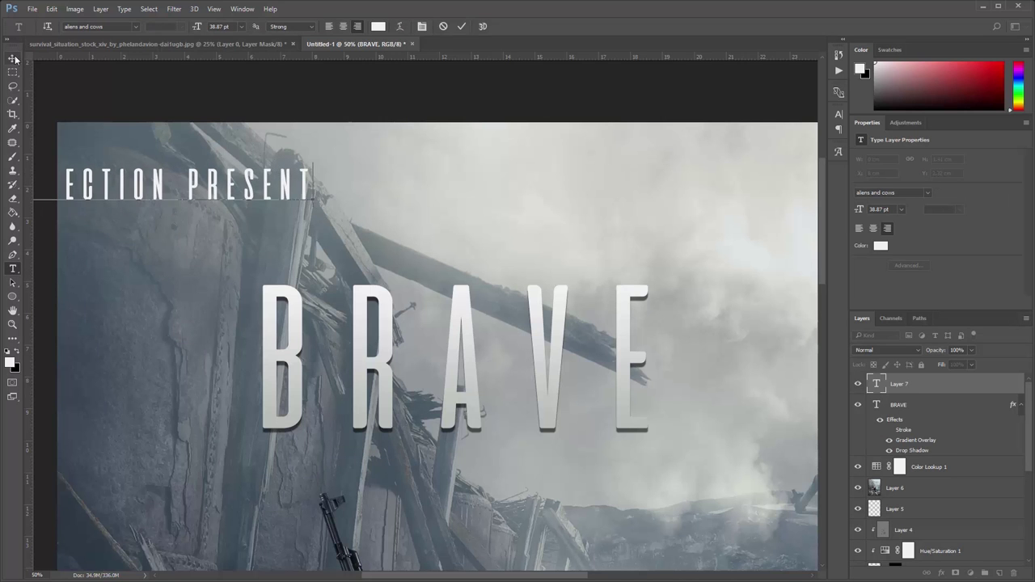
{"action": "left_click", "coordinate": [15, 59]}
{"action": "left_click_drag", "start_coordinate": [186, 184], "coordinate": [505, 219]}
Scale the tagline down to about two thirds and centre it above BRAVE
{"action": "key", "text": "ctrl+t"}
{"action": "left_click_drag", "start_coordinate": [634, 269], "coordinate": [515, 253]}
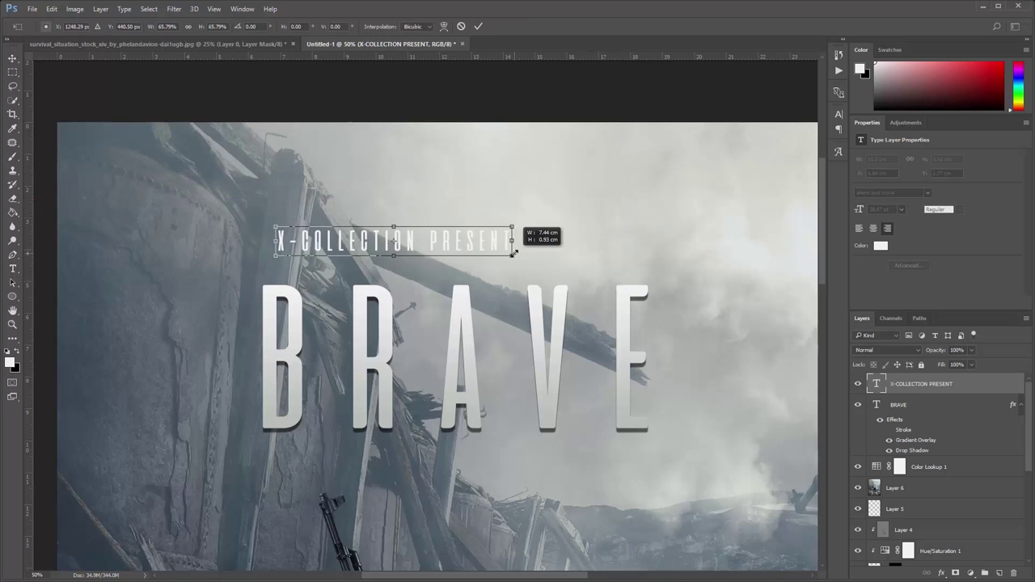
{"action": "key", "text": "Return"}
{"action": "left_click_drag", "start_coordinate": [441, 242], "coordinate": [512, 251]}
Set the tagline font to DINPro Regular and shrink it a little further
{"action": "left_click", "coordinate": [892, 194]}
{"action": "type", "text": "D"}
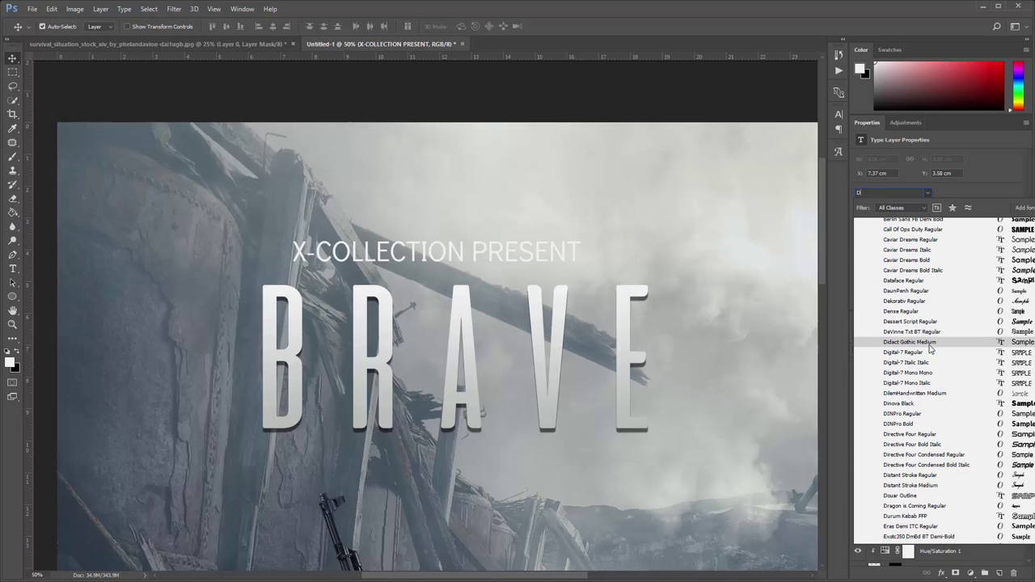
{"action": "left_click", "coordinate": [902, 413]}
{"action": "key", "text": "ctrl+t"}
{"action": "mouse_move", "coordinate": [579, 237]}
{"action": "left_mouse_down"}
{"action": "mouse_move", "coordinate": [445, 249]}
{"action": "mouse_move", "coordinate": [520, 265]}
{"action": "left_mouse_up"}
{"action": "key", "text": "Return"}
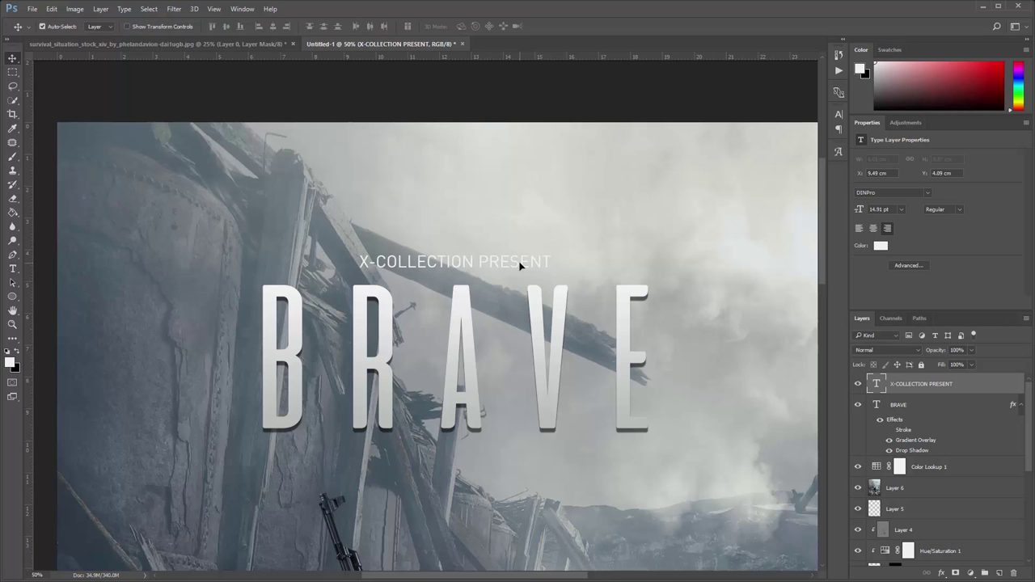
Recolour the tagline with a dark colour sampled from the image and nudge its position
{"action": "left_click", "coordinate": [882, 246]}
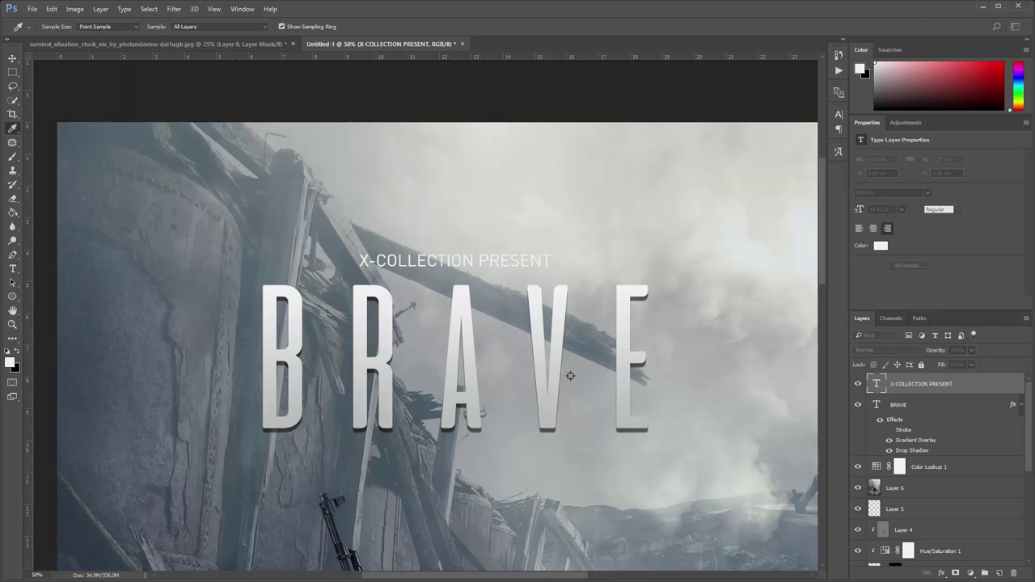
{"action": "left_click", "coordinate": [455, 478]}
{"action": "key", "text": "Return"}
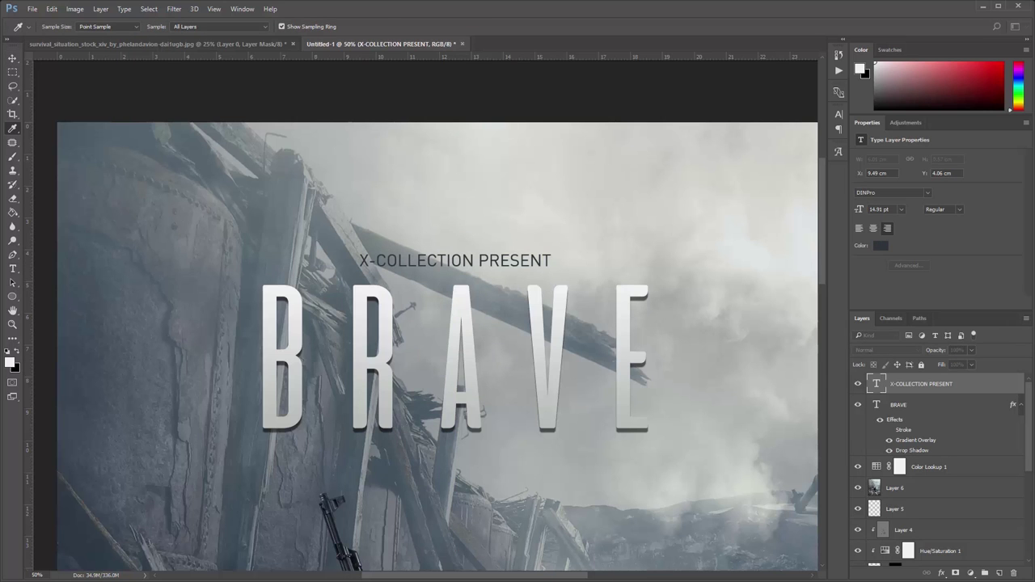
{"action": "key", "text": "Return"}
{"action": "left_click_drag", "start_coordinate": [510, 272], "coordinate": [509, 283]}
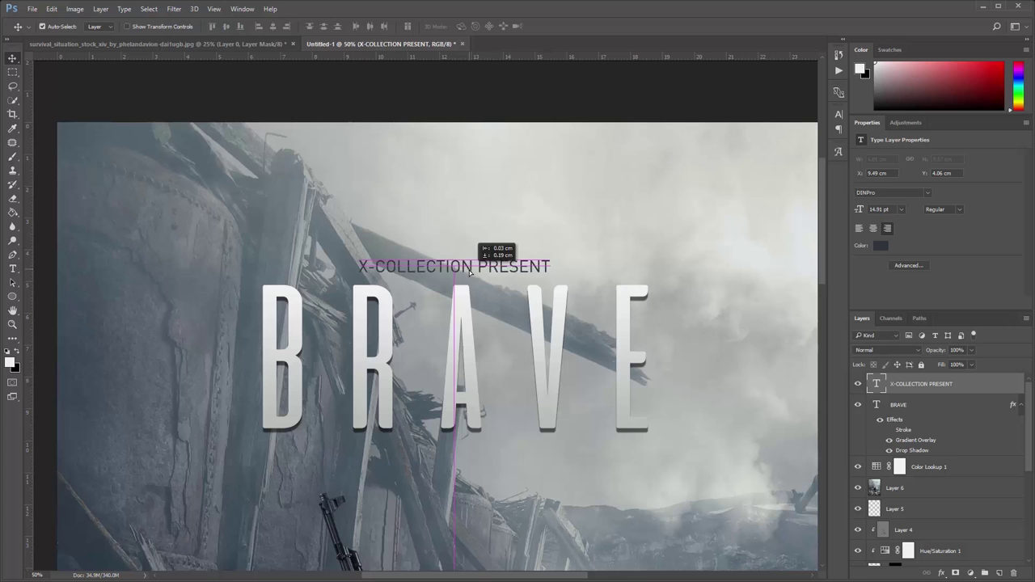
{"action": "key", "text": "Up"}
{"action": "key", "text": "Up"}
{"action": "key", "text": "Up"}
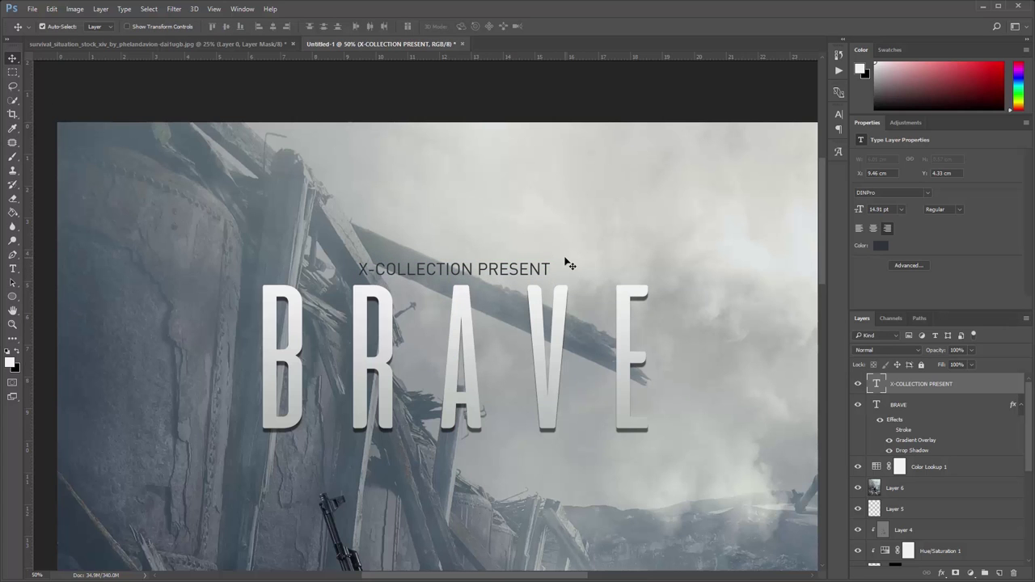
Make the tagline Faux Bold, centre it over BRAVE, and colour it white
{"action": "left_click", "coordinate": [840, 115]}
{"action": "left_click", "coordinate": [722, 198]}
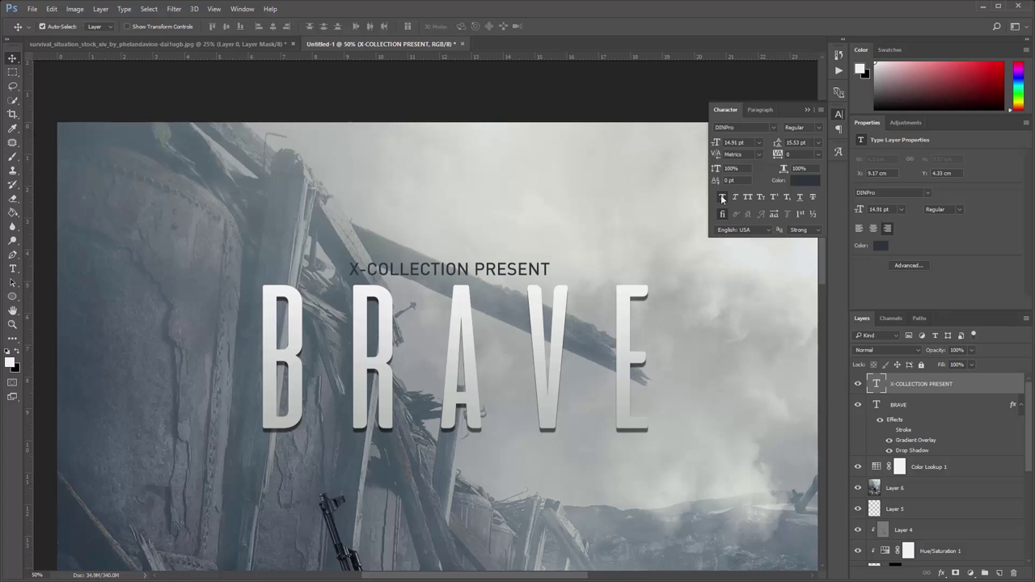
{"action": "left_click", "coordinate": [839, 115]}
{"action": "left_click_drag", "start_coordinate": [554, 262], "coordinate": [561, 255]}
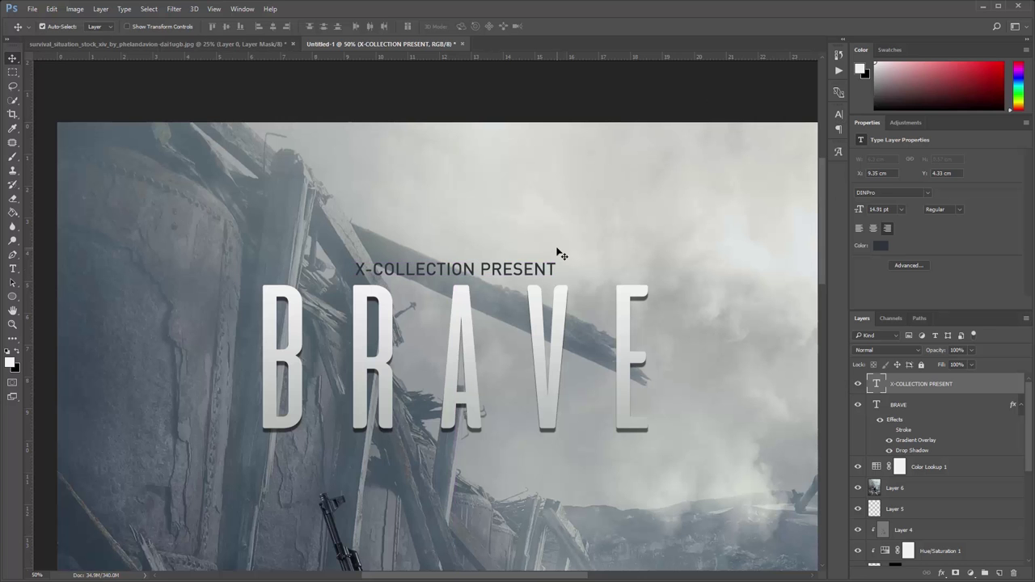
{"action": "key", "text": "ctrl+minus"}
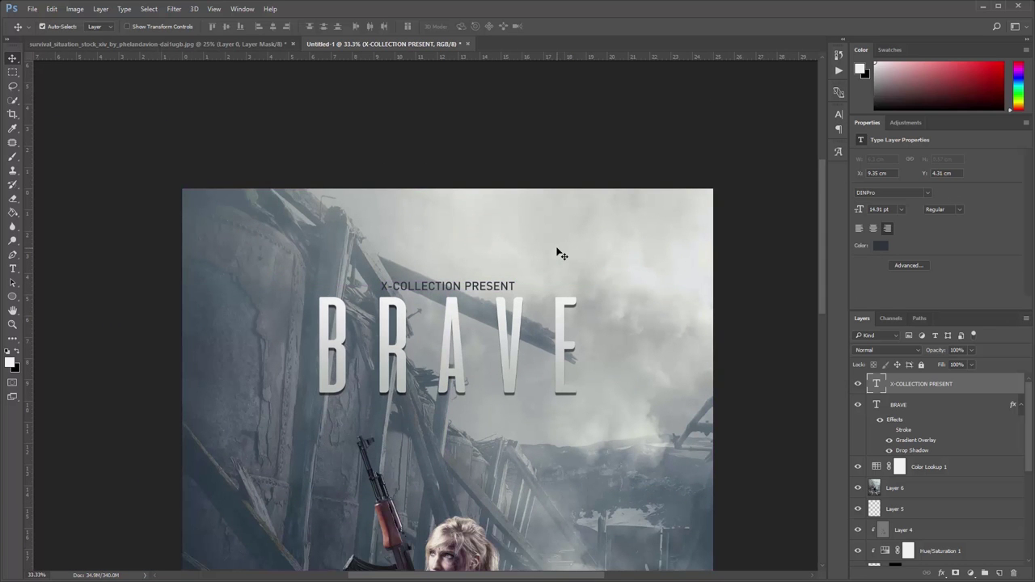
{"action": "key", "text": "ctrl+plus"}
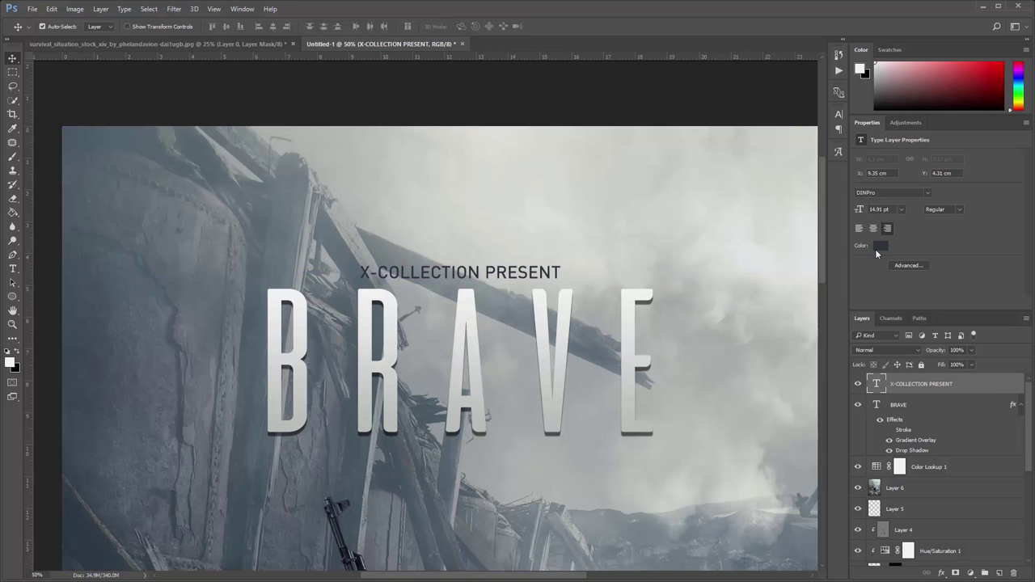
{"action": "left_click", "coordinate": [880, 245]}
{"action": "left_click_drag", "start_coordinate": [551, 426], "coordinate": [568, 291]}
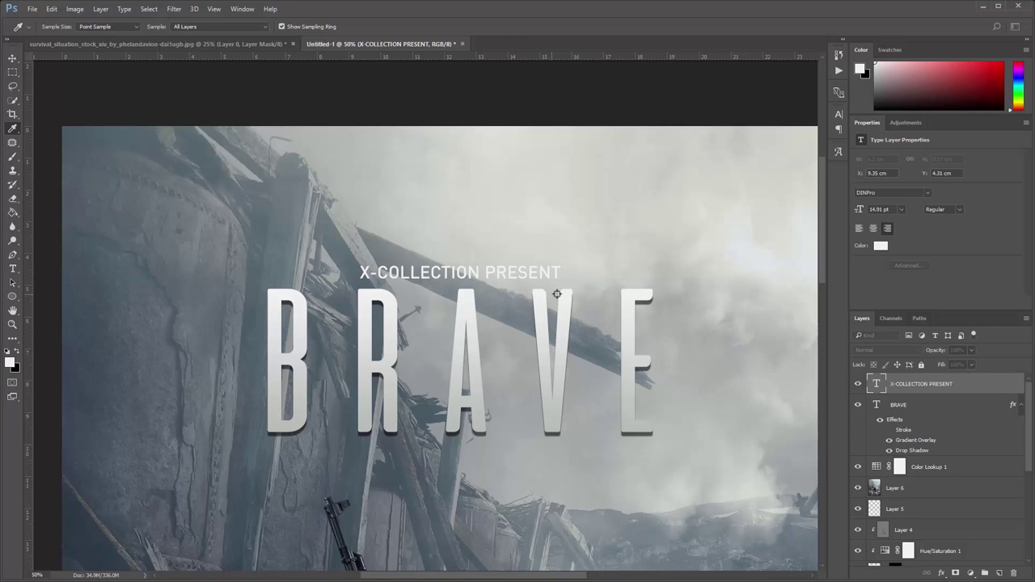
Give the tagline a drop shadow with Spread 1 and a small distance
{"action": "key", "text": "v"}
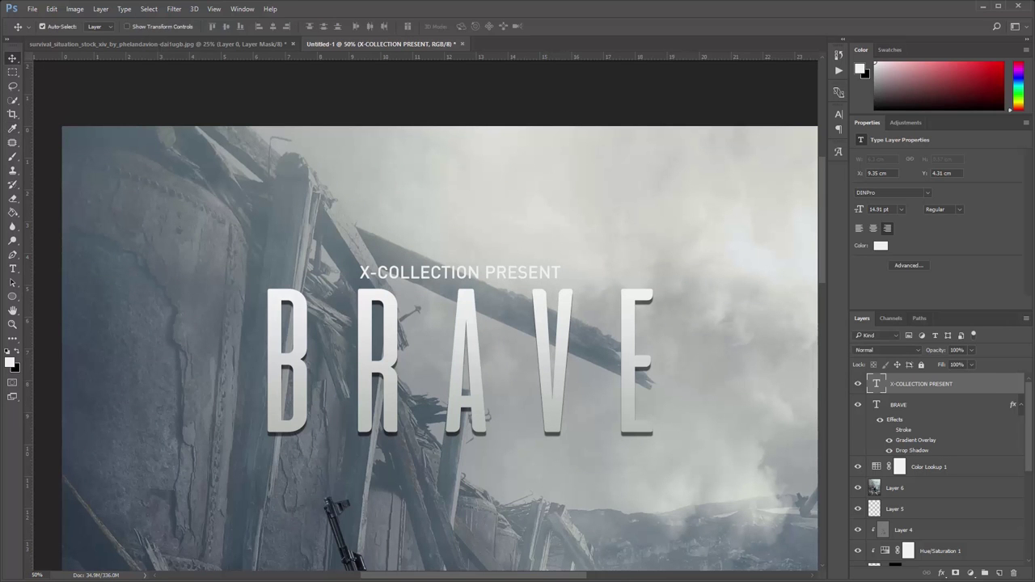
{"action": "double_click", "coordinate": [968, 391]}
{"action": "left_click", "coordinate": [609, 481]}
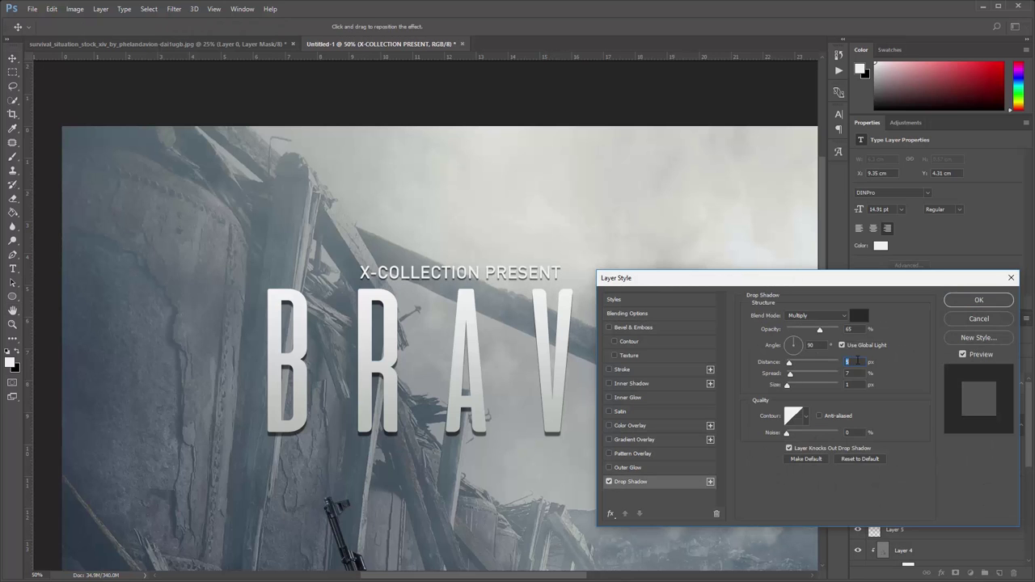
{"action": "type", "text": "2"}
{"action": "left_click", "coordinate": [848, 373]}
{"action": "type", "text": "1"}
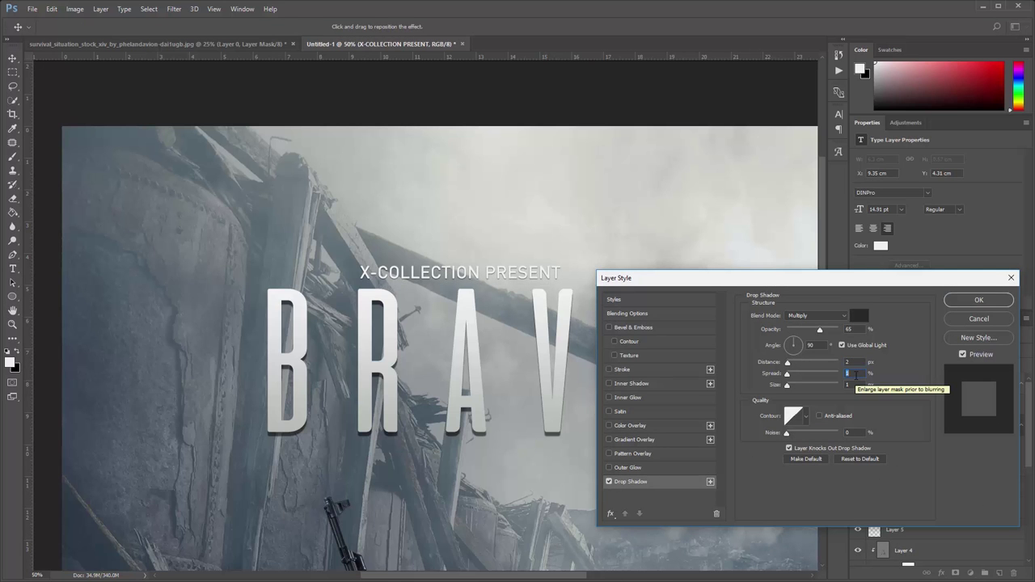
{"action": "left_click", "coordinate": [851, 363]}
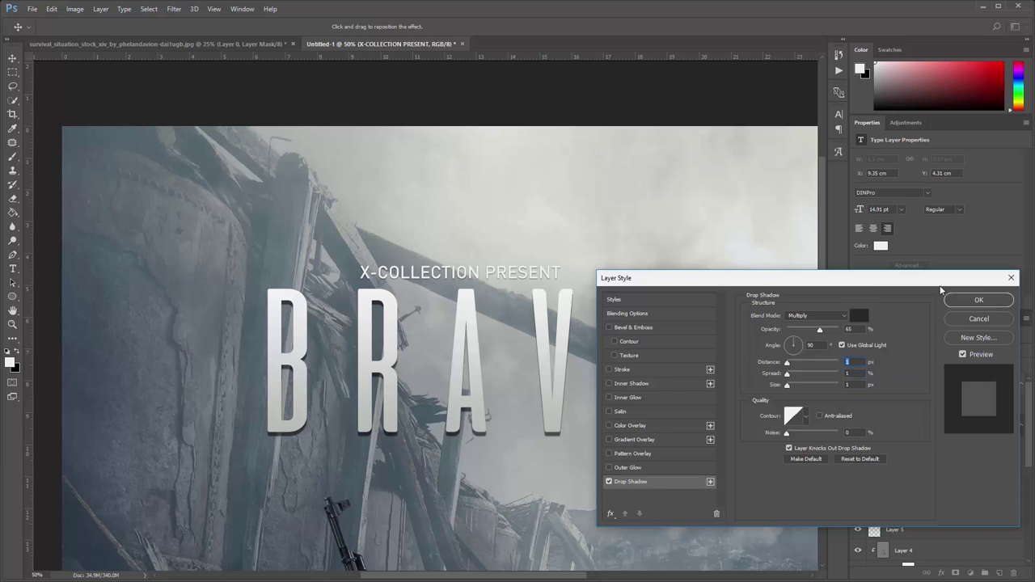
{"action": "left_click", "coordinate": [979, 299]}
Colour the tagline dark blue-grey sampled from the image and recentre it above BRAVE
{"action": "key", "text": "ctrl+minus"}
{"action": "key", "text": "ctrl+minus"}
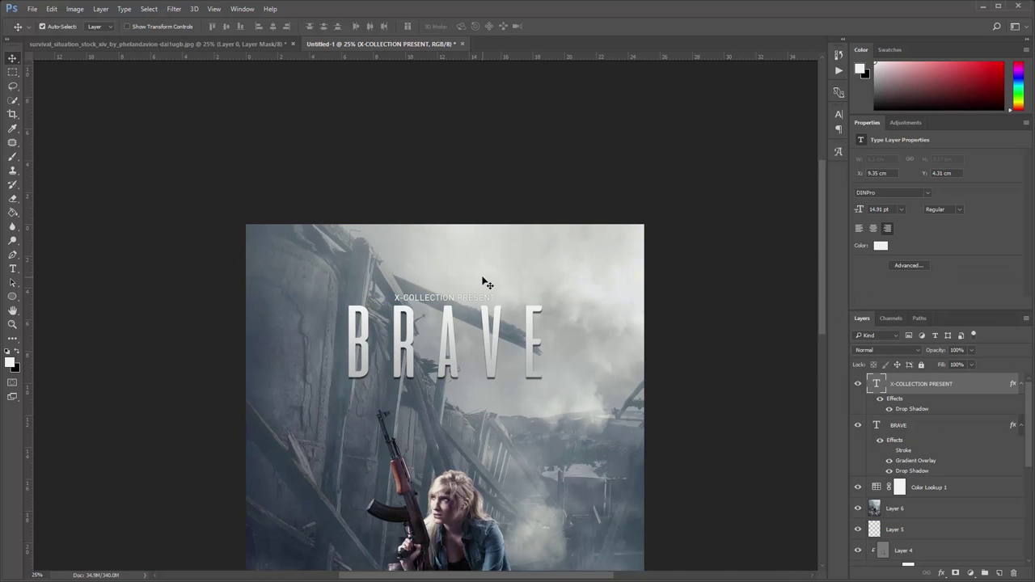
{"action": "scroll", "coordinate": [486, 283], "scroll_direction": "down", "scroll_amount": 3}
{"action": "scroll", "coordinate": [486, 283], "scroll_direction": "up", "scroll_amount": 1}
{"action": "key", "text": "i"}
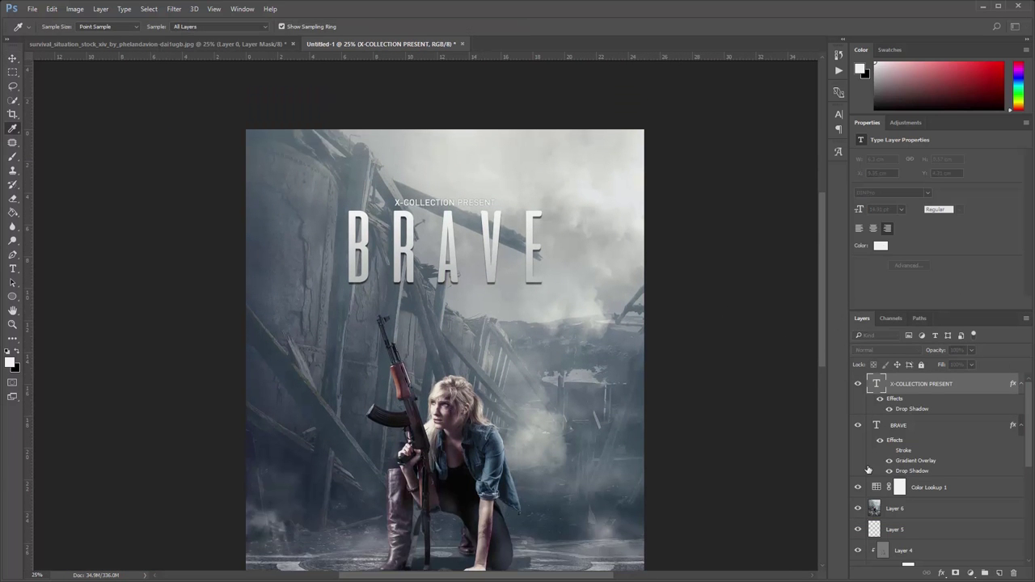
{"action": "left_click", "coordinate": [491, 467]}
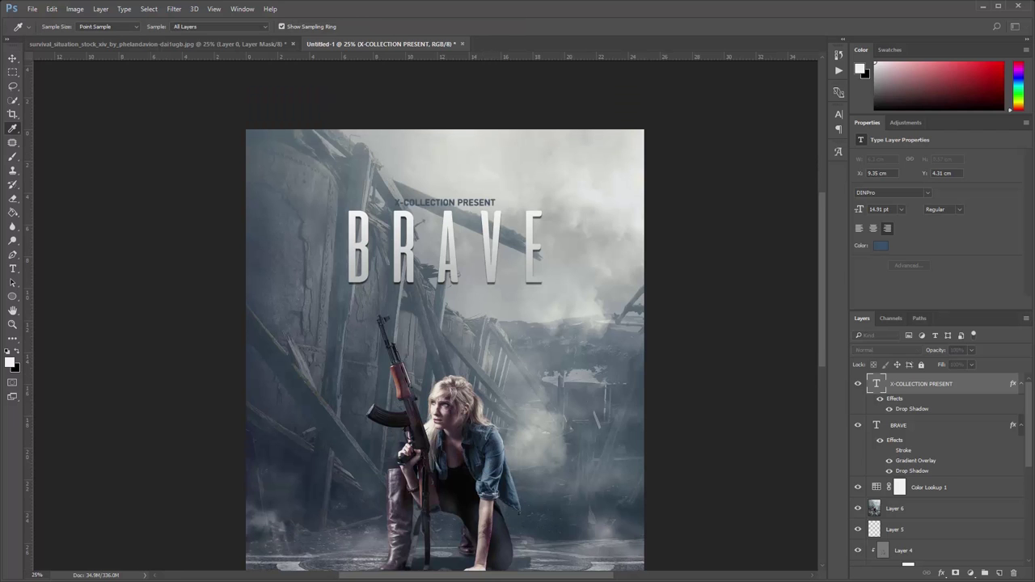
{"action": "key", "text": "v"}
{"action": "mouse_move", "coordinate": [468, 204]}
{"action": "left_mouse_down"}
{"action": "mouse_move", "coordinate": [510, 206]}
{"action": "mouse_move", "coordinate": [475, 198]}
{"action": "left_mouse_up"}
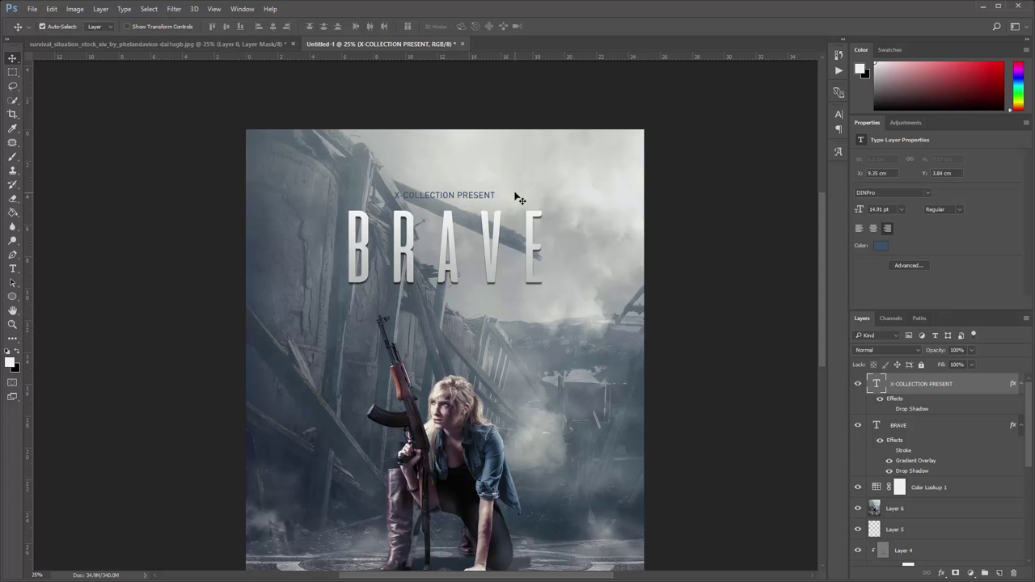
Darken the X-COLLECTION PRESENT tagline colour to navy
{"action": "key", "text": "ctrl+plus"}
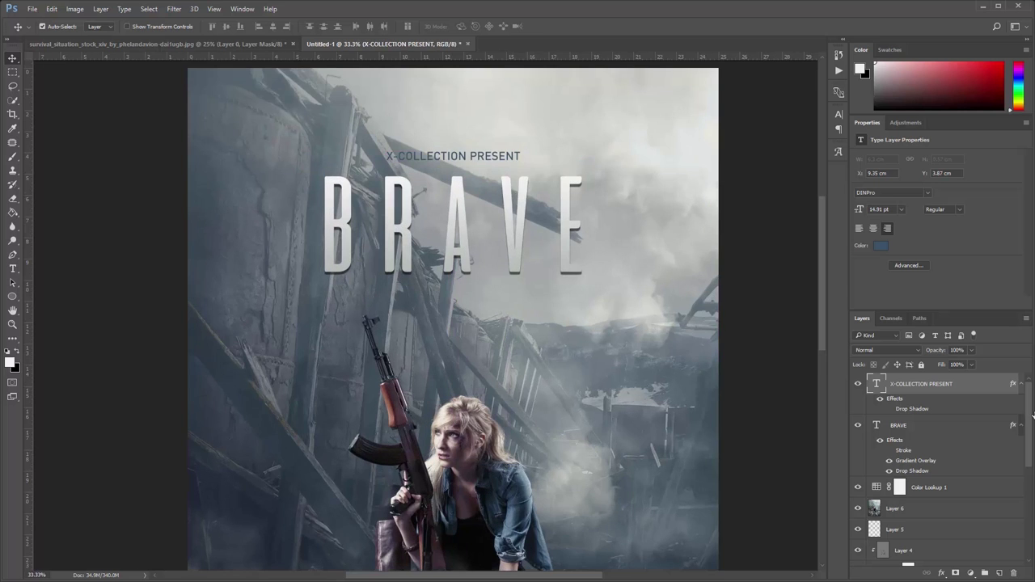
{"action": "double_click", "coordinate": [982, 389]}
{"action": "key", "text": "Escape"}
{"action": "left_click", "coordinate": [881, 245]}
{"action": "key", "text": "Escape"}
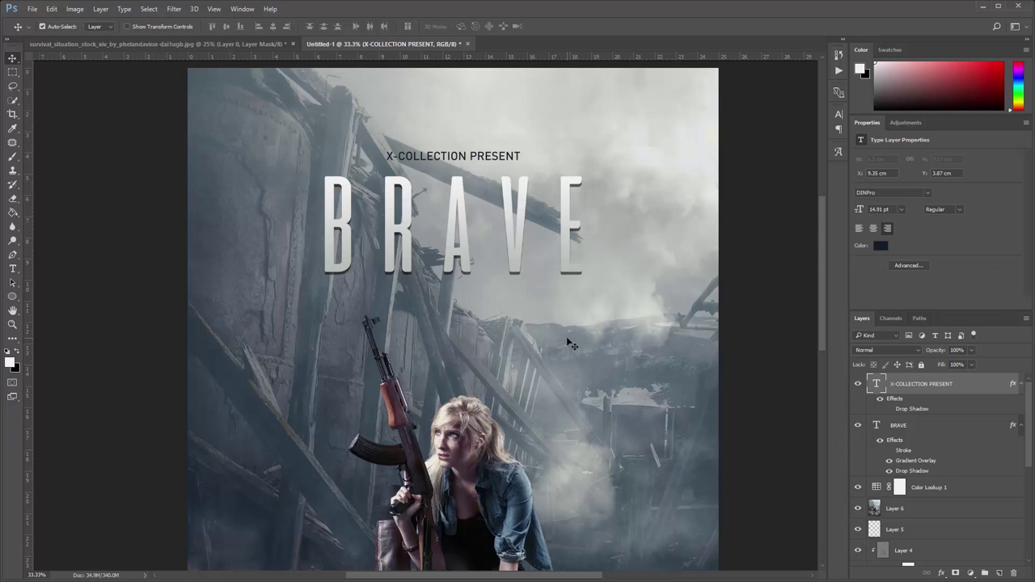
Alt-drag a copy of the tagline below BRAVE and make the copy white
{"action": "left_click_drag", "start_coordinate": [477, 159], "coordinate": [478, 300]}
{"action": "left_click", "coordinate": [881, 245]}
{"action": "left_click", "coordinate": [567, 182]}
{"action": "left_click_drag", "start_coordinate": [563, 262], "coordinate": [570, 197]}
Retype the copy as A FILM BY YOUR NAME and place it just below BRAVE
{"action": "key", "text": "t"}
{"action": "left_click", "coordinate": [489, 298]}
{"action": "key", "text": "ctrl+a"}
{"action": "key", "text": "BackSpace"}
{"action": "type", "text": "M BY YOUR NAME"}
{"action": "key", "text": "ctrl+Return"}
{"action": "key", "text": "v"}
{"action": "left_click_drag", "start_coordinate": [482, 302], "coordinate": [472, 298]}
Enlarge the X-COLLECTION PRESENT tagline to 18.37 pt and zoom out to review
{"action": "left_click", "coordinate": [488, 159]}
{"action": "key", "text": "ctrl+t"}
{"action": "mouse_move", "coordinate": [519, 151]}
{"action": "left_mouse_down"}
{"action": "mouse_move", "coordinate": [544, 144]}
{"action": "mouse_move", "coordinate": [519, 151]}
{"action": "left_mouse_up"}
{"action": "key", "text": "Return"}
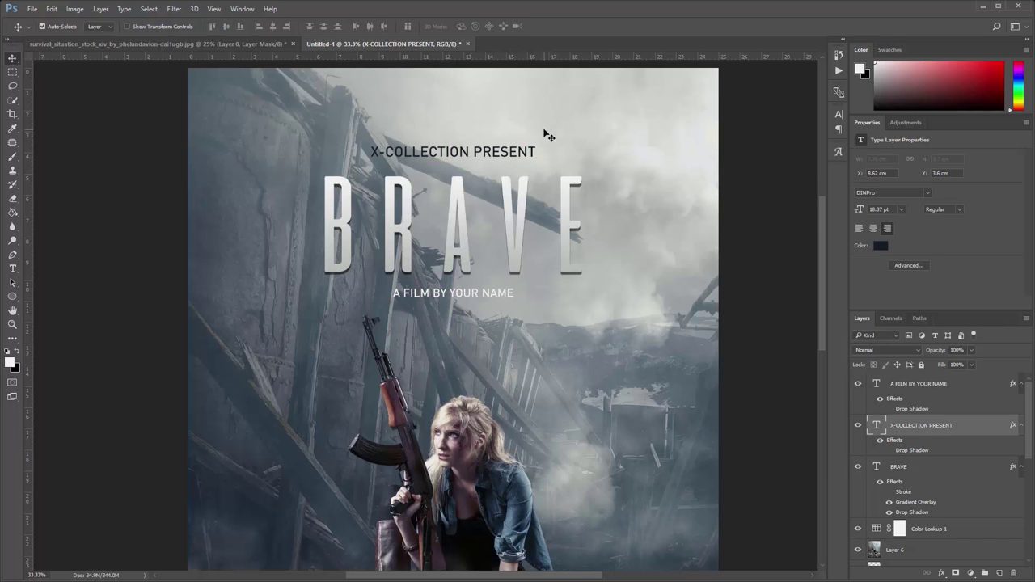
{"action": "key", "text": "ctrl+minus"}
{"action": "key", "text": "ctrl+minus"}
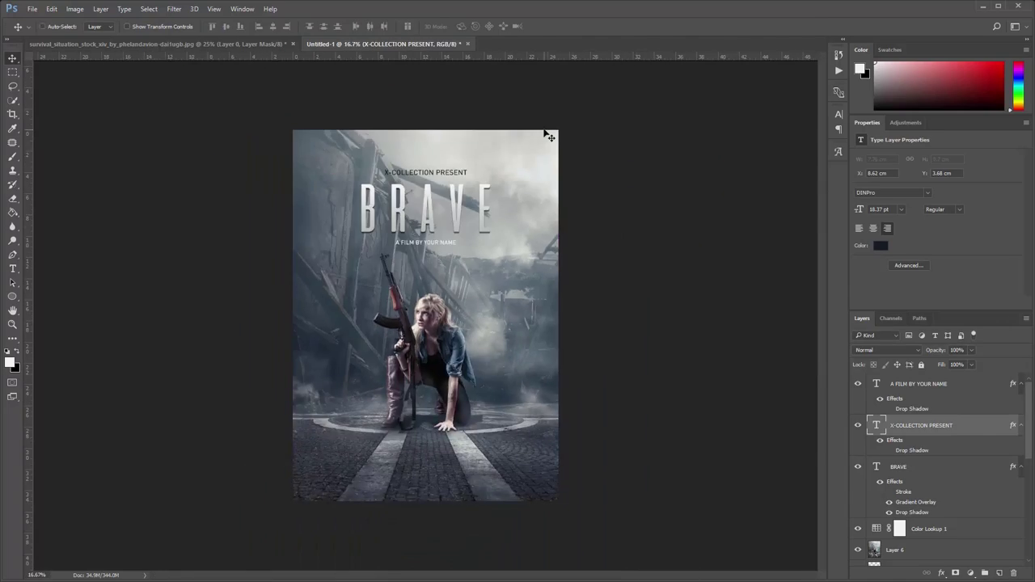